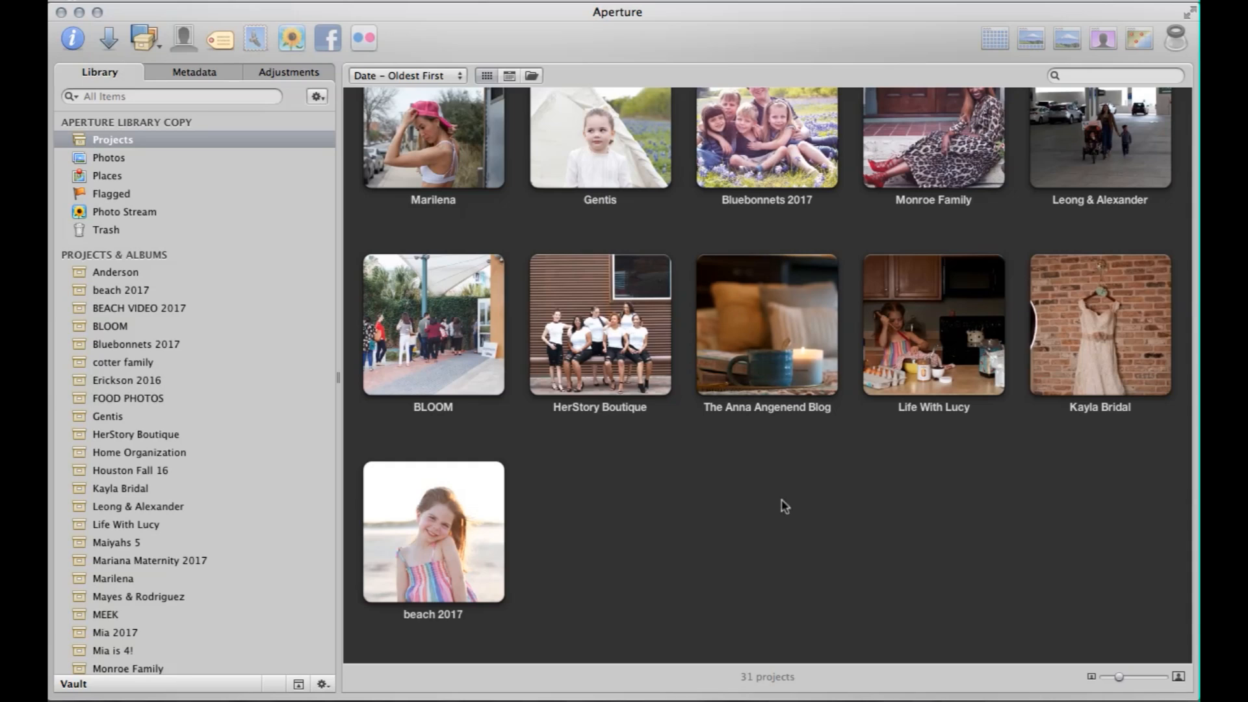
# Open the beach 2017 project and view the black-and-white profile portrait of the girl at full size.
pyautogui.doubleClick(438, 504)
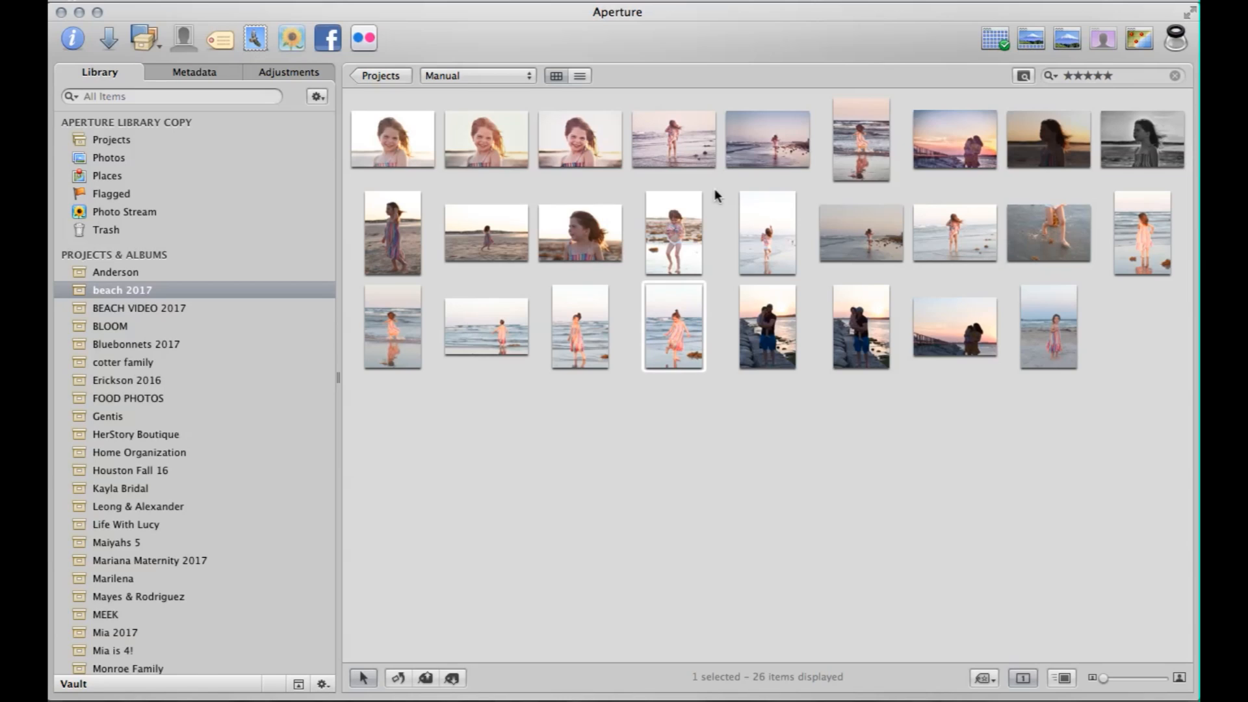
pyautogui.click(944, 489)
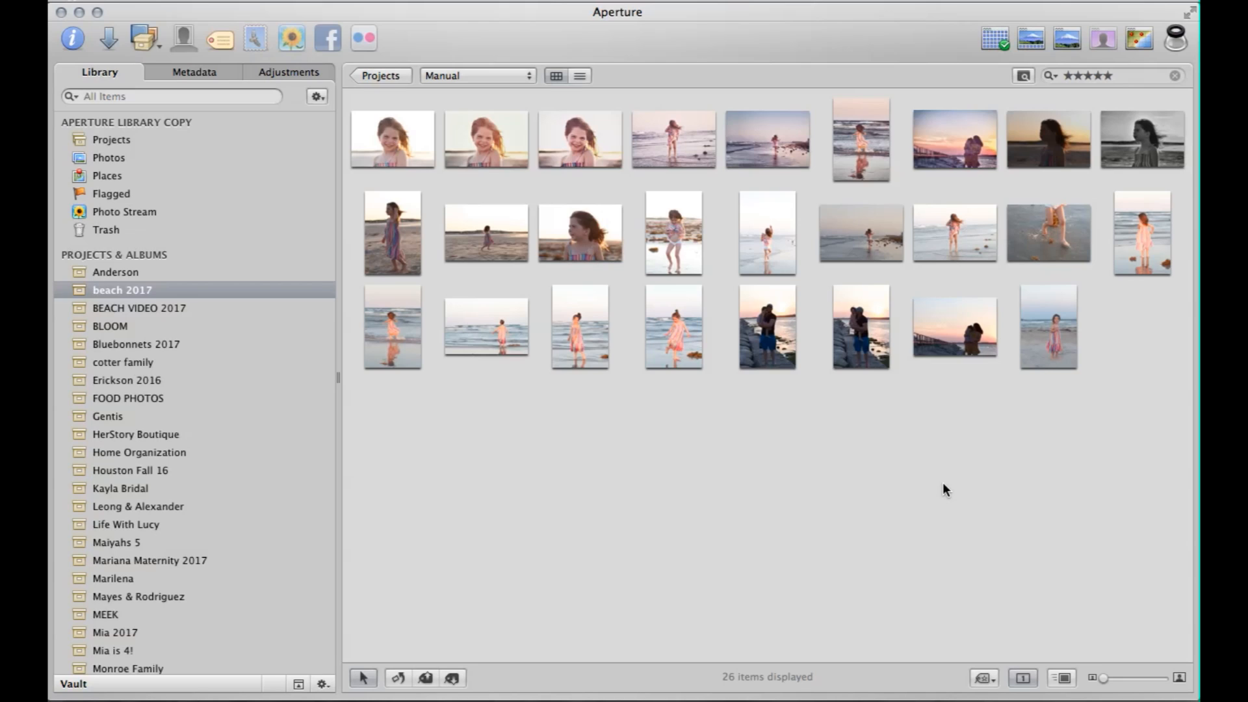
pyautogui.doubleClick(1140, 156)
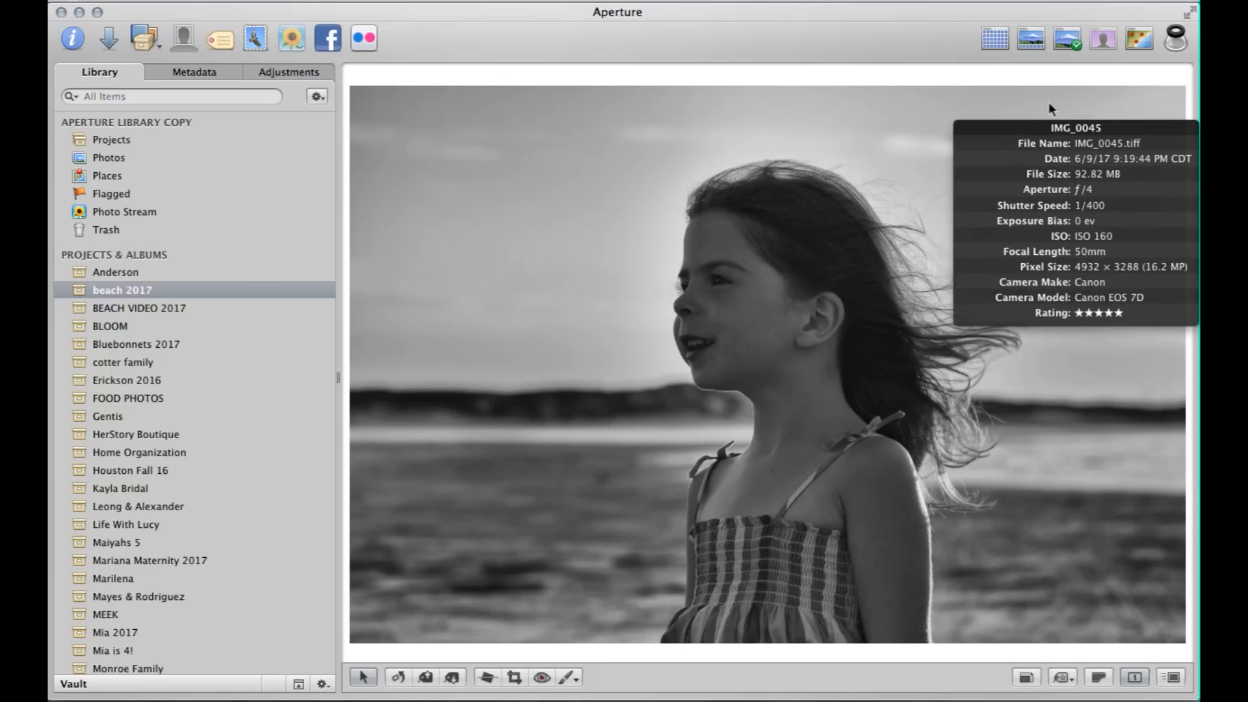
# Examine the edited five-star beach photos and the versions of the smiling portrait one by one, and return to the thumbnails.
pyautogui.press('Right')
pyautogui.press('Right')
pyautogui.press('Right')
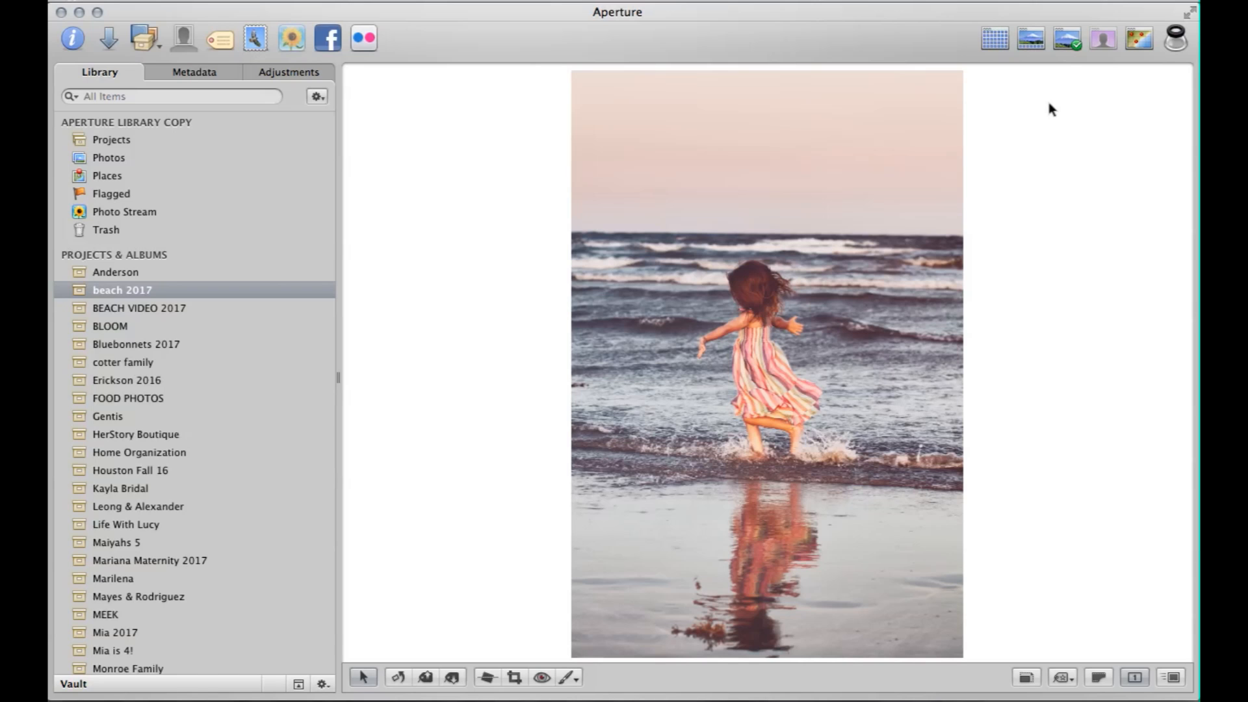
pyautogui.press('Right')
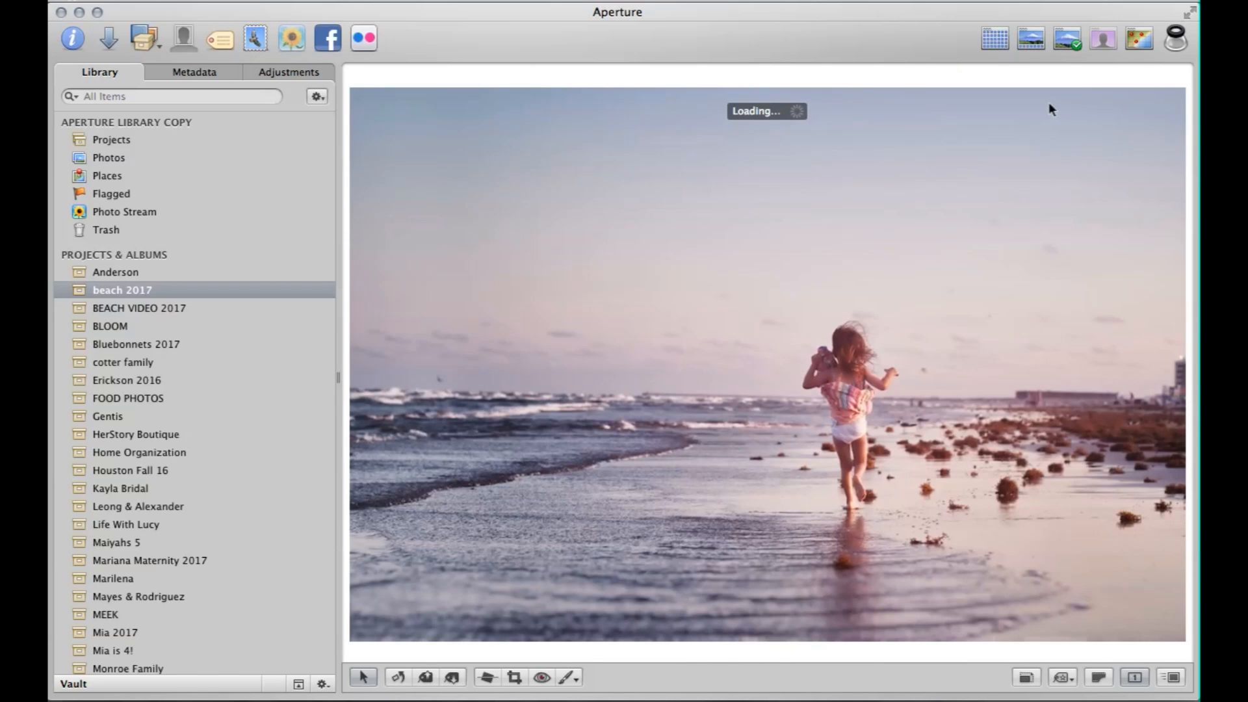
pyautogui.press('Right')
pyautogui.press('Right')
pyautogui.press('Left')
pyautogui.press('Right')
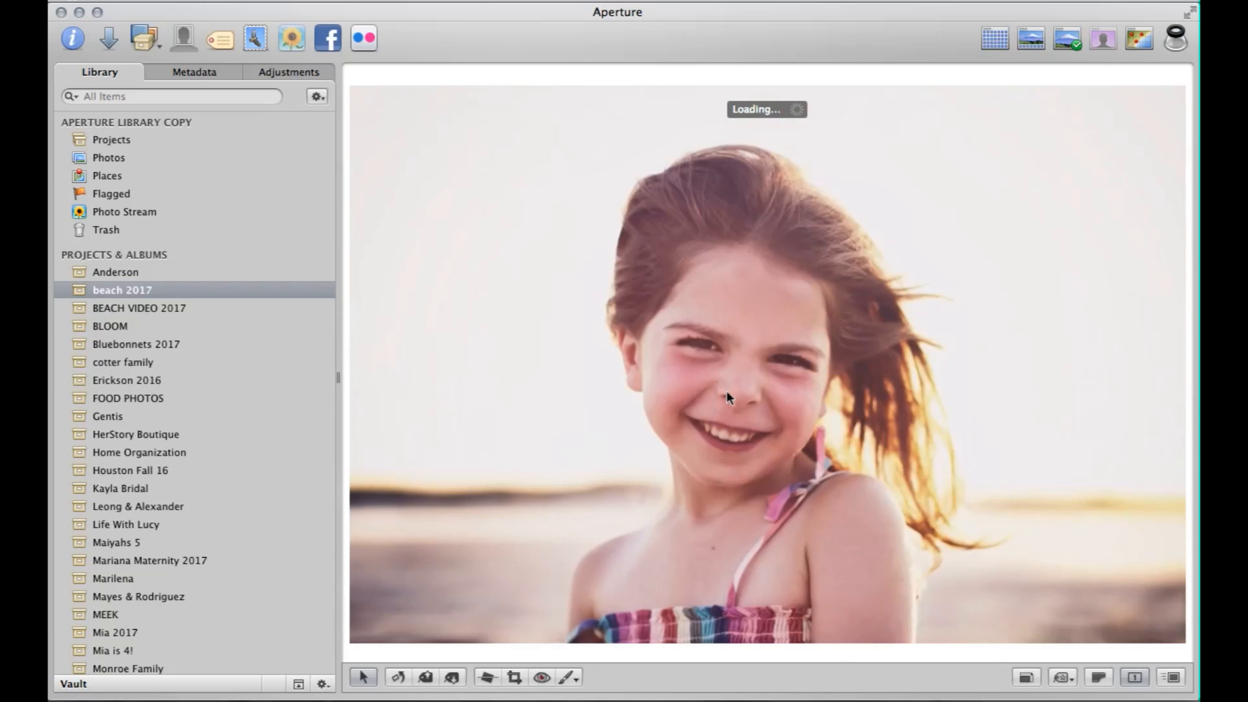
pyautogui.moveTo(1021, 282)
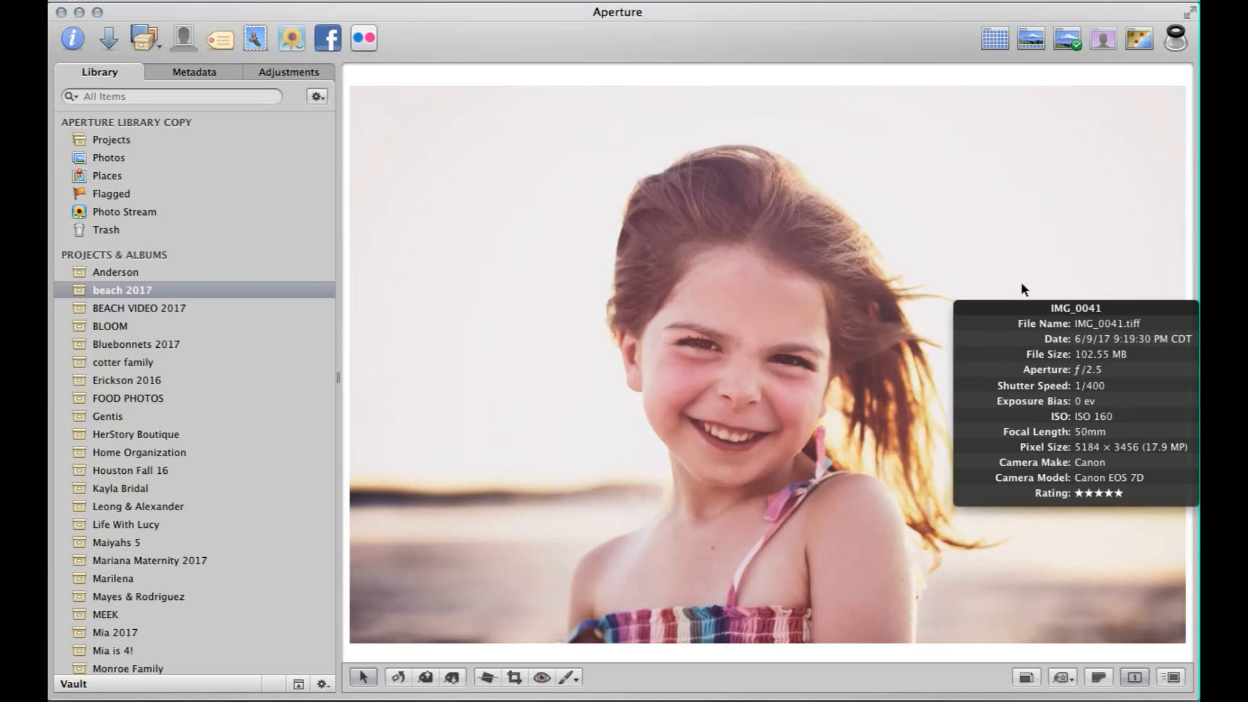
pyautogui.press('Right')
pyautogui.press('Right')
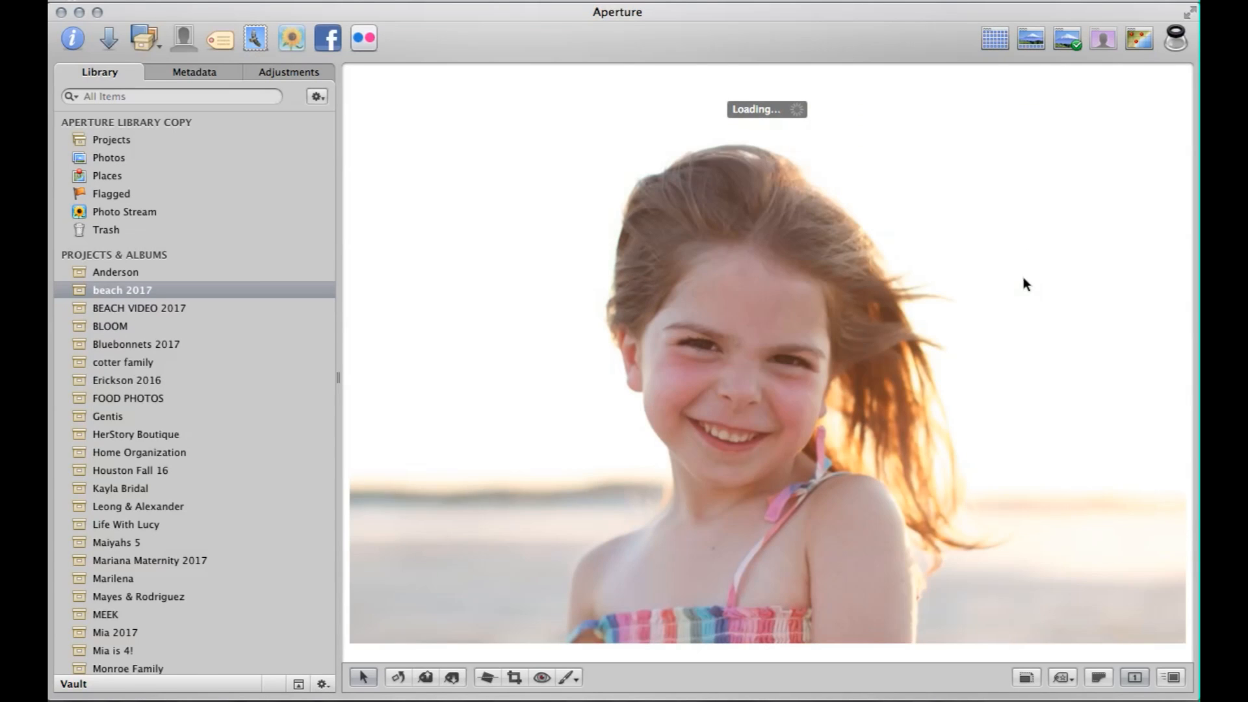
pyautogui.click(996, 38)
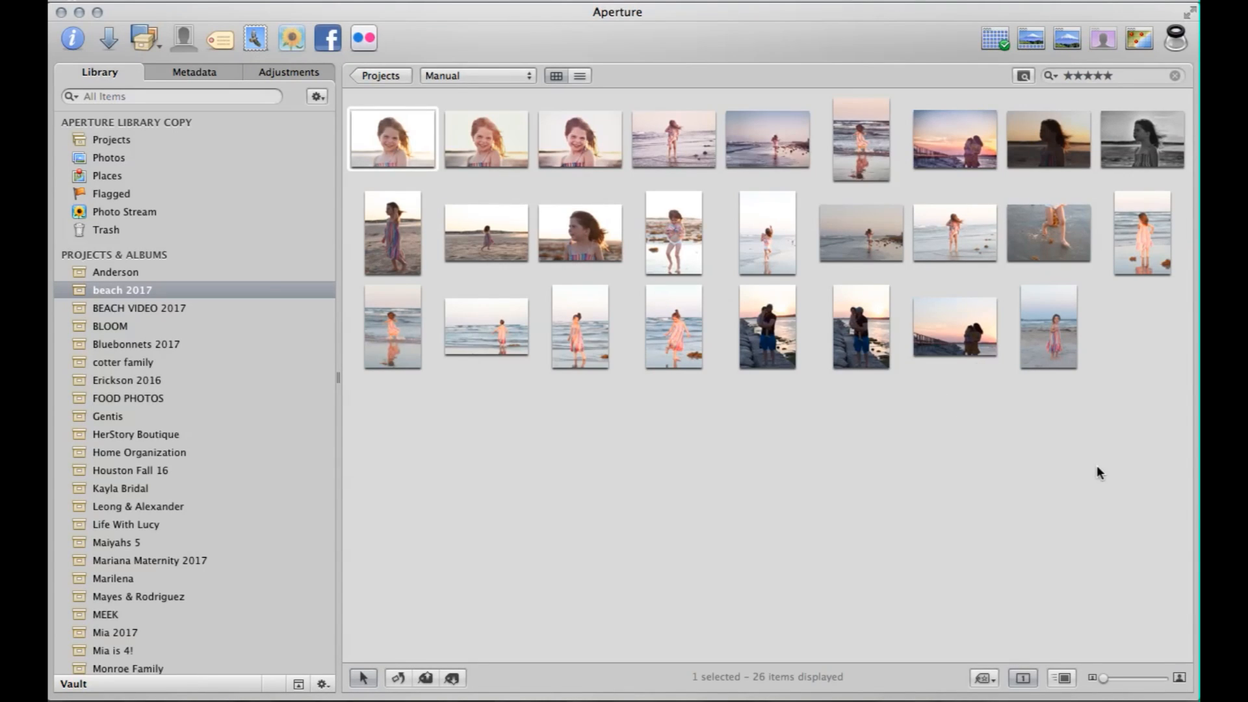
# Open the edited photo of the girl walking along the shoreline and hide the Inspector to enlarge it.
pyautogui.doubleClick(785, 147)
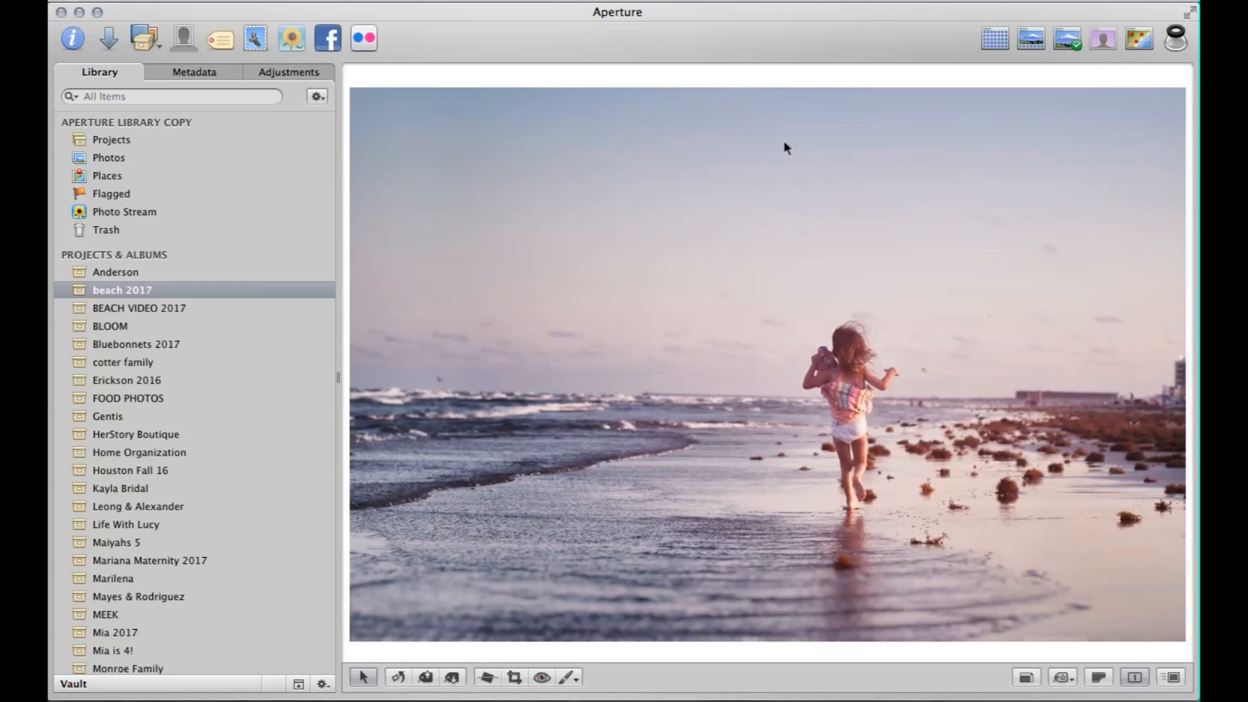
pyautogui.moveTo(830, 540)
pyautogui.click(75, 47)
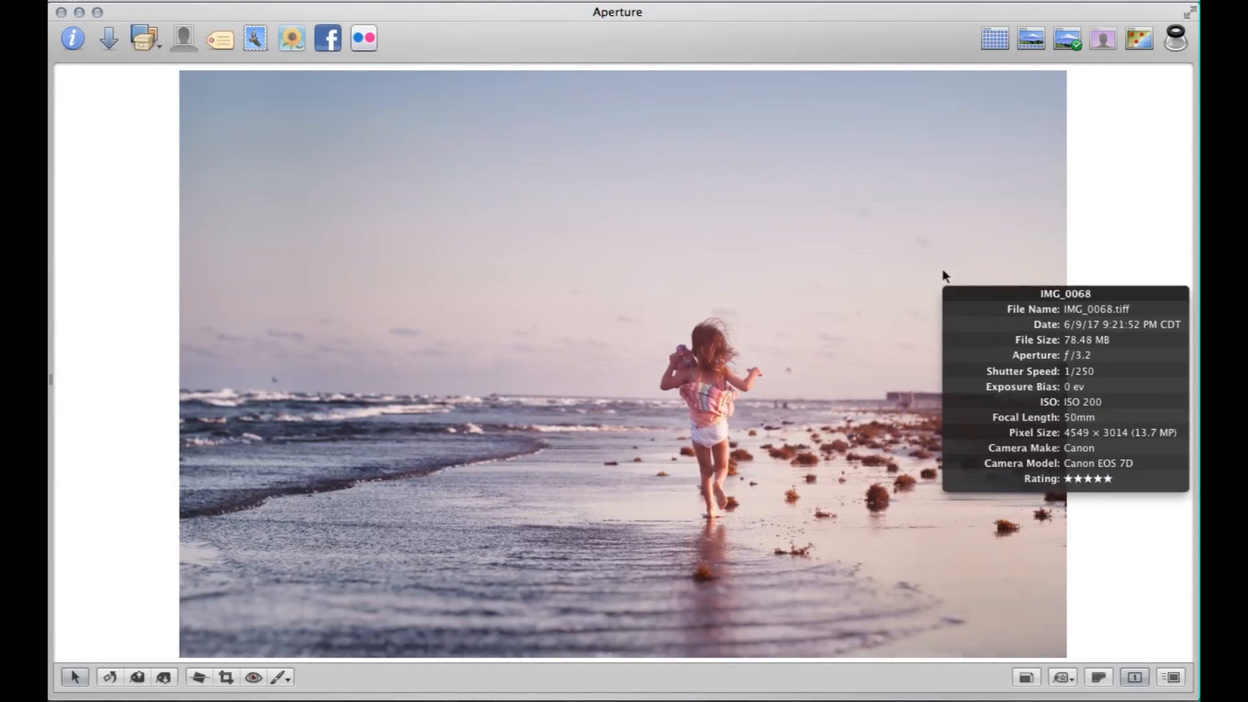
# Review the five-star photos one by one, from the girl splashing in the waves to the sunset jetty shots, and return to the thumbnails.
pyautogui.press('Right')
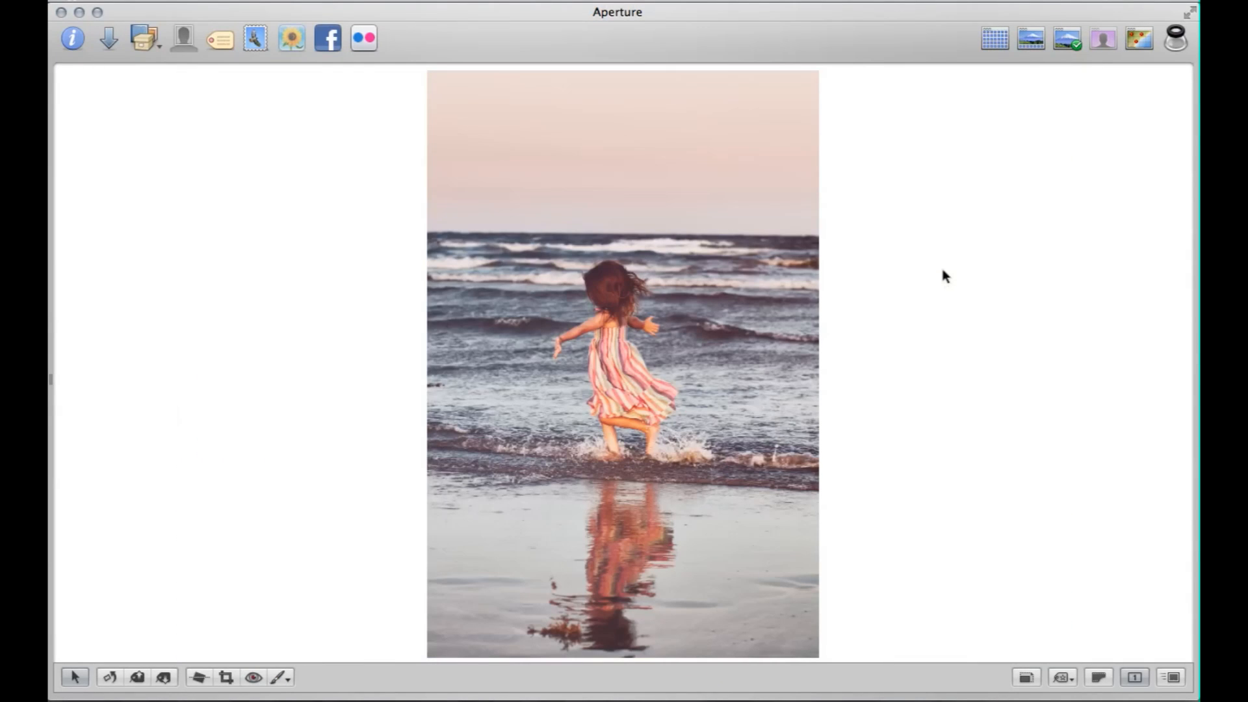
pyautogui.press('Right')
pyautogui.press('Right')
pyautogui.press('Right')
pyautogui.press('Right')
pyautogui.press('Right')
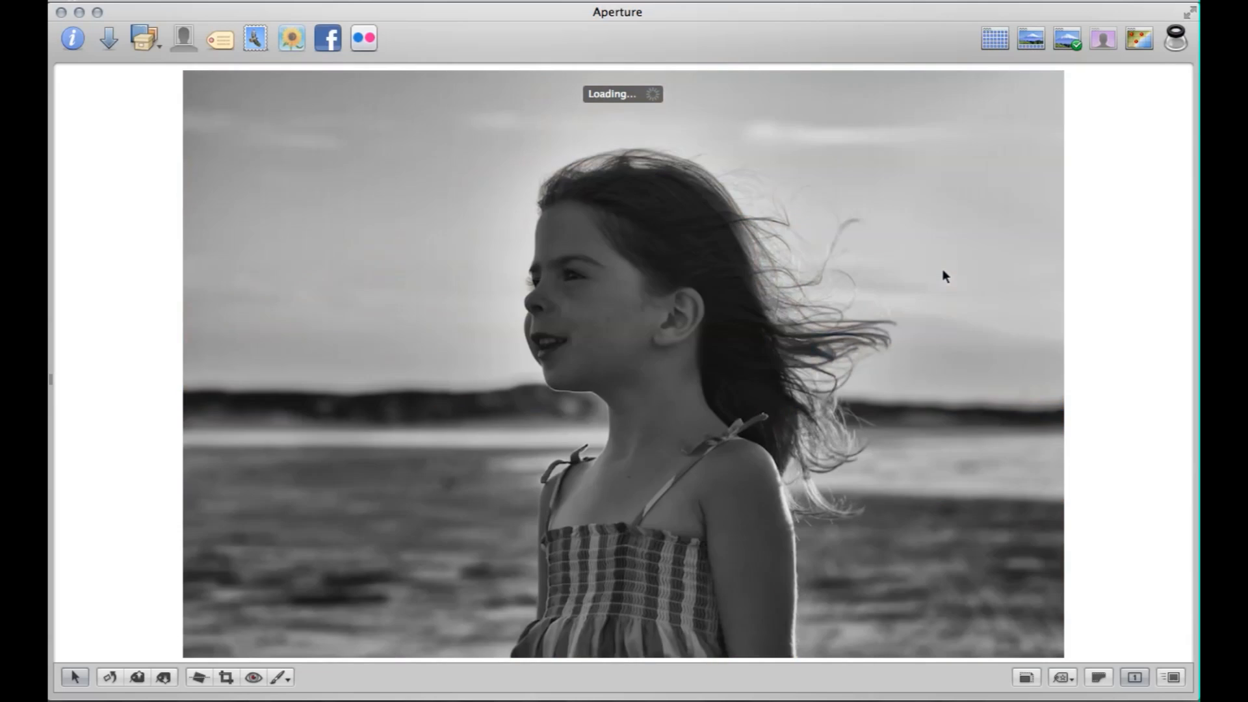
pyautogui.press('Right')
pyautogui.press('Right')
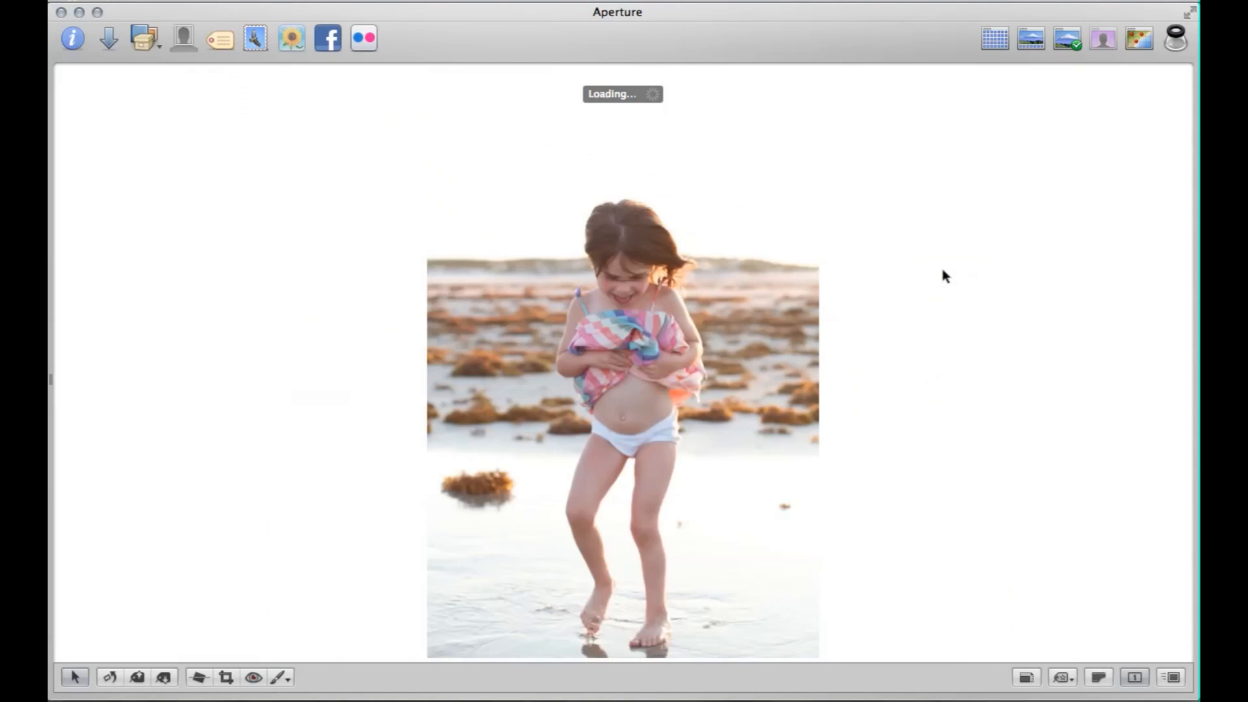
pyautogui.press('Right')
pyautogui.press('Right')
pyautogui.press('Right')
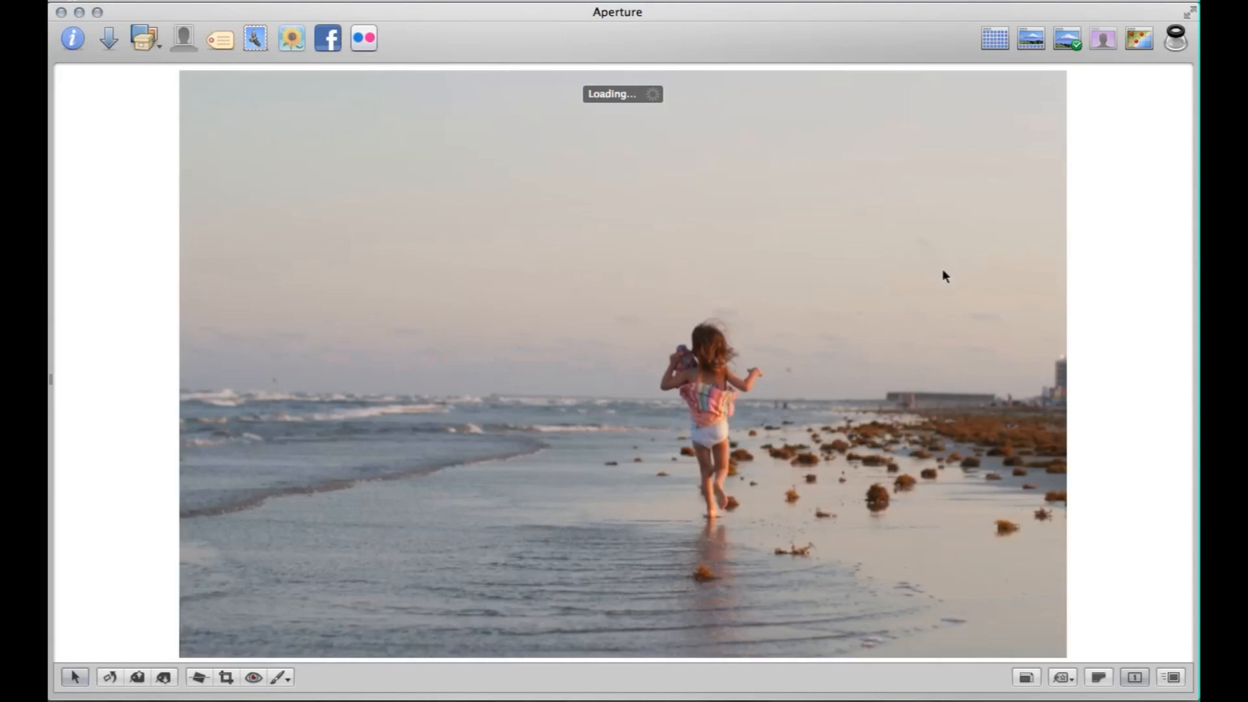
pyautogui.press('Right')
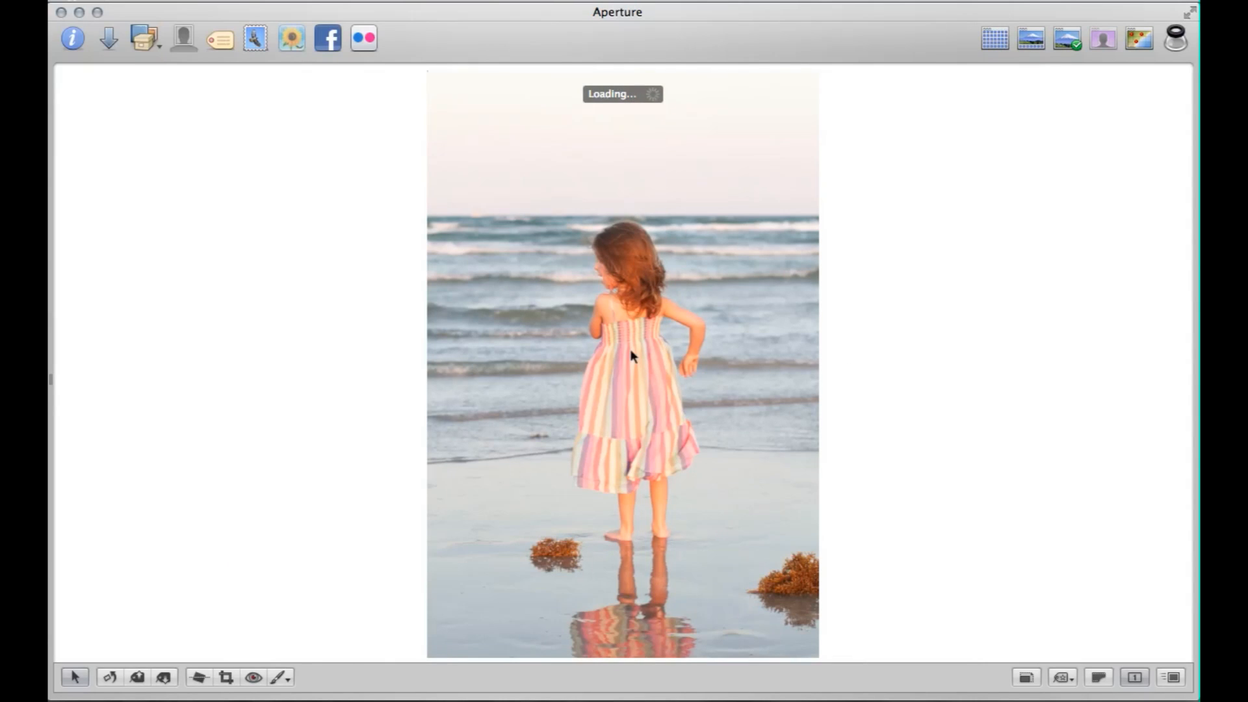
pyautogui.moveTo(645, 313)
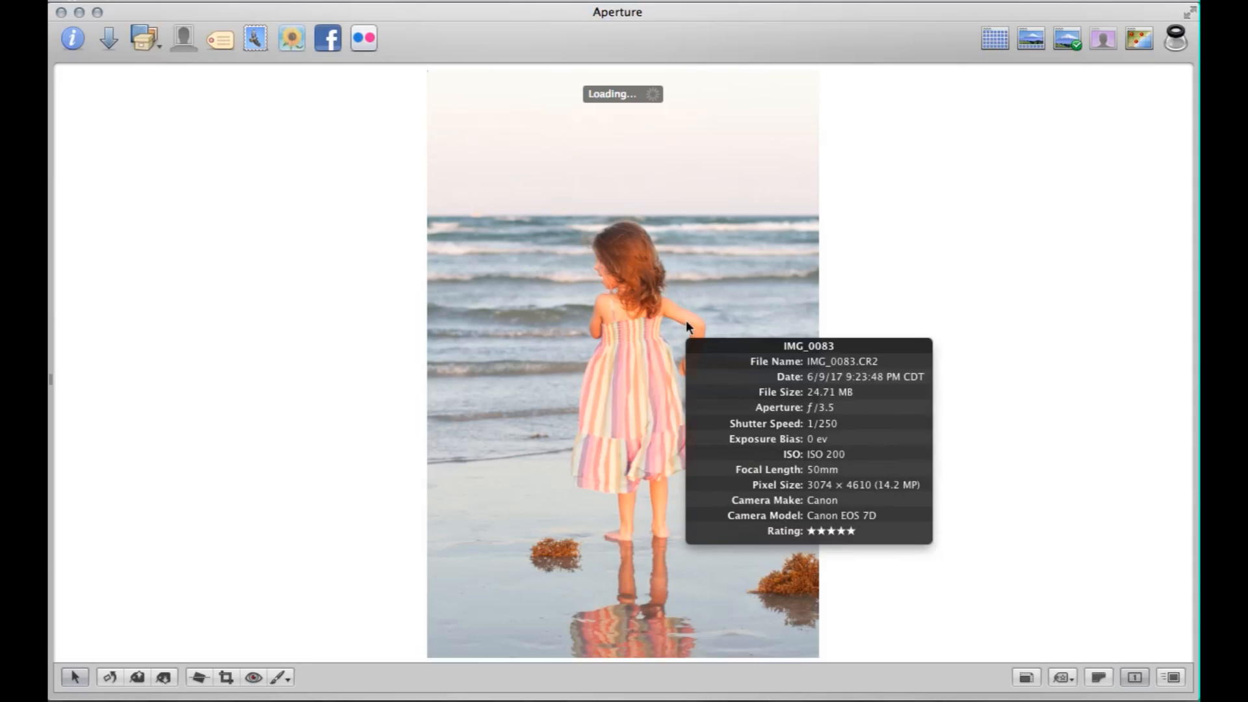
pyautogui.press('Right')
pyautogui.press('Right')
pyautogui.press('Right')
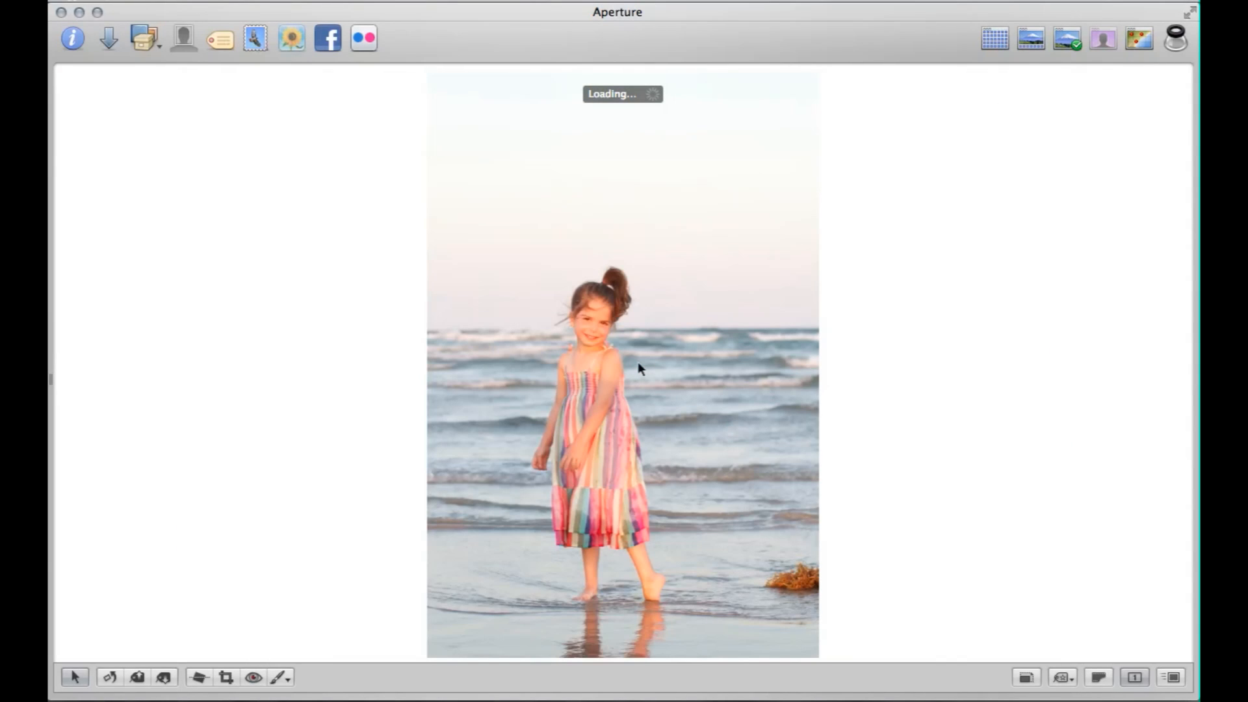
pyautogui.press('Right')
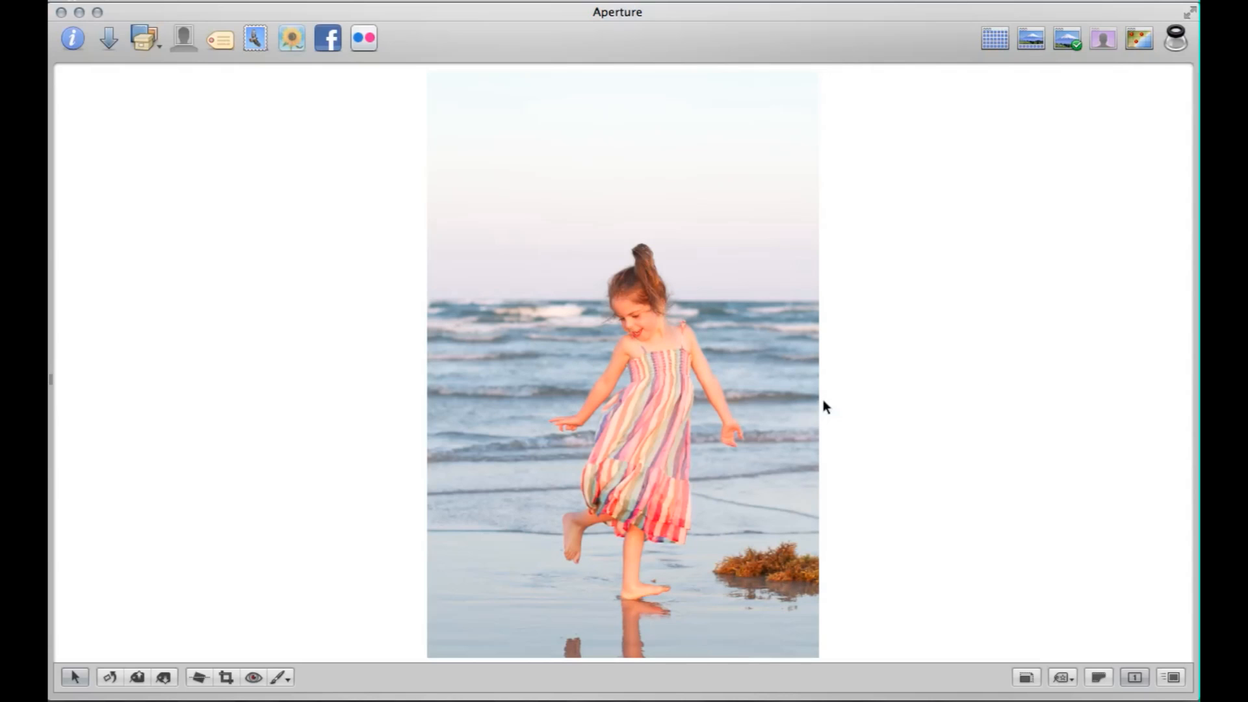
pyautogui.press('Right')
pyautogui.press('Right')
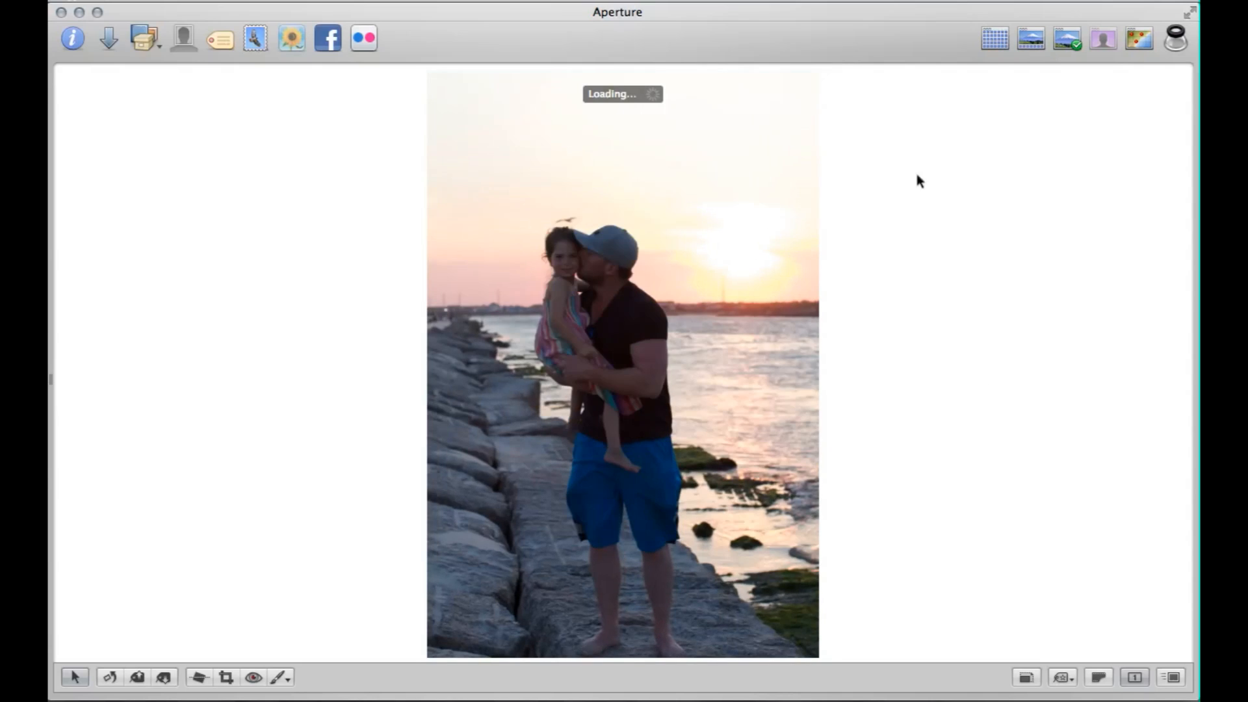
pyautogui.click(998, 33)
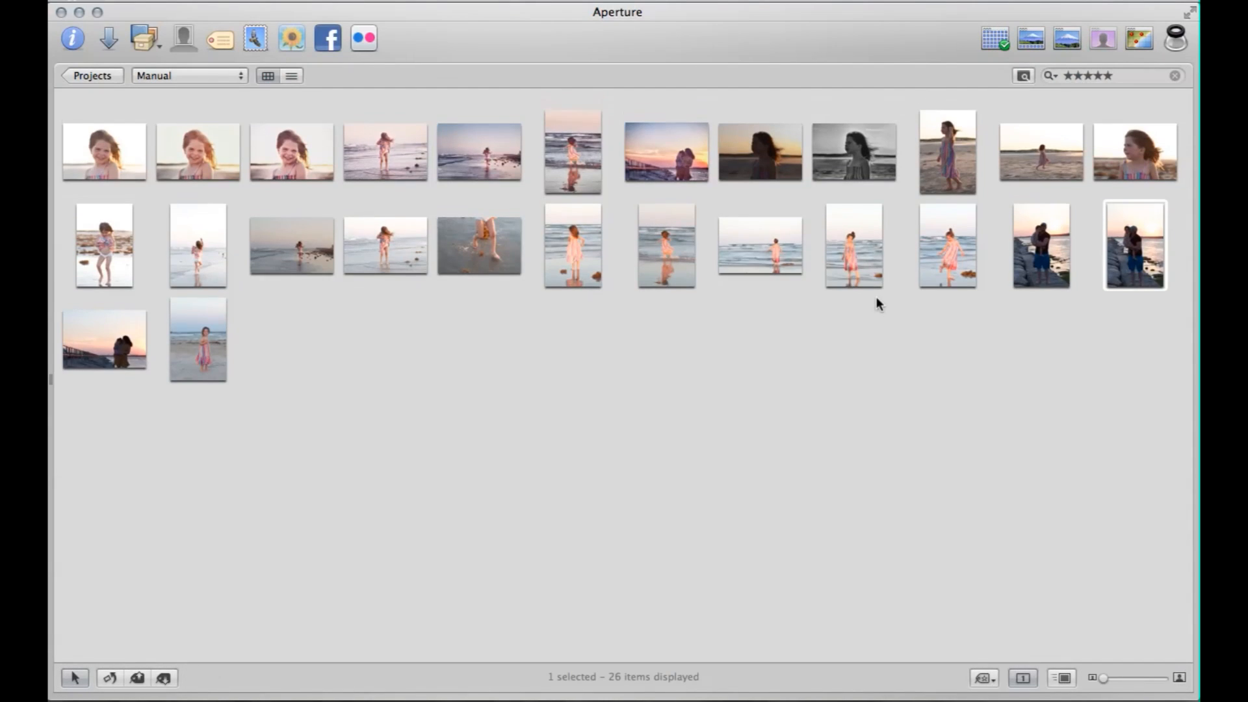
# Open the edited photo of the girl splashing in the waves, compare it with the other edited shots, and return to the thumbnails.
pyautogui.doubleClick(569, 169)
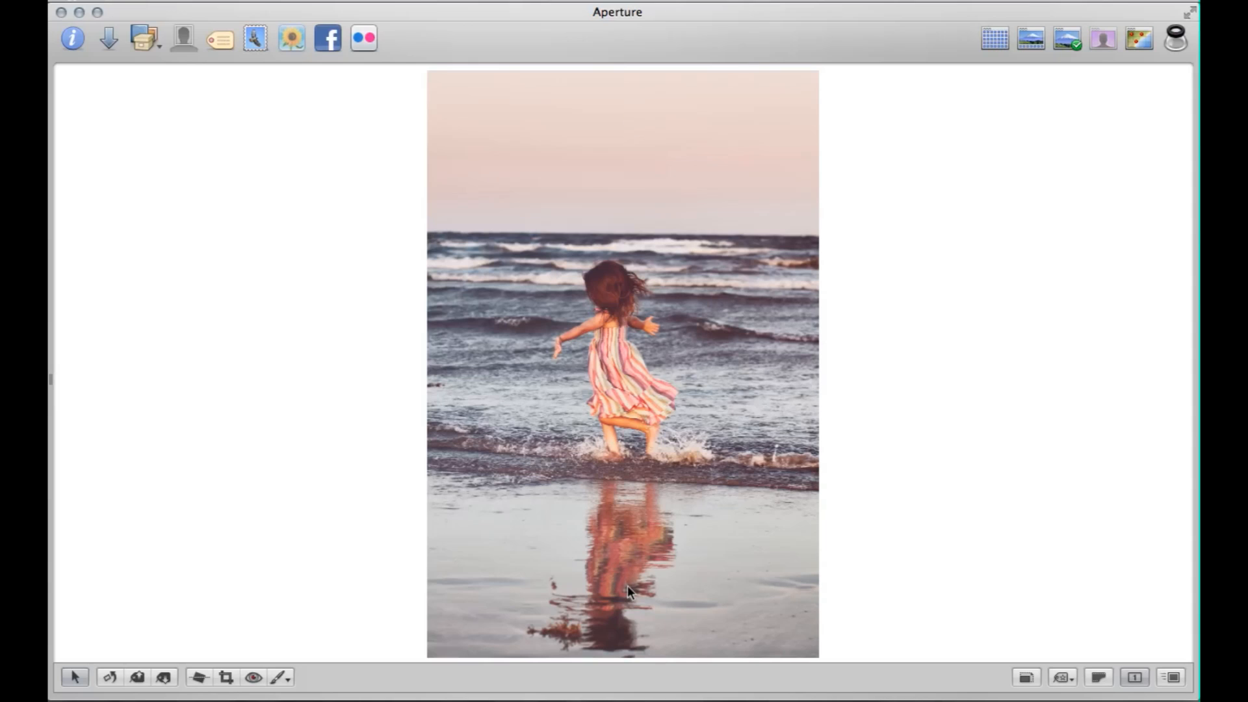
pyautogui.moveTo(654, 416)
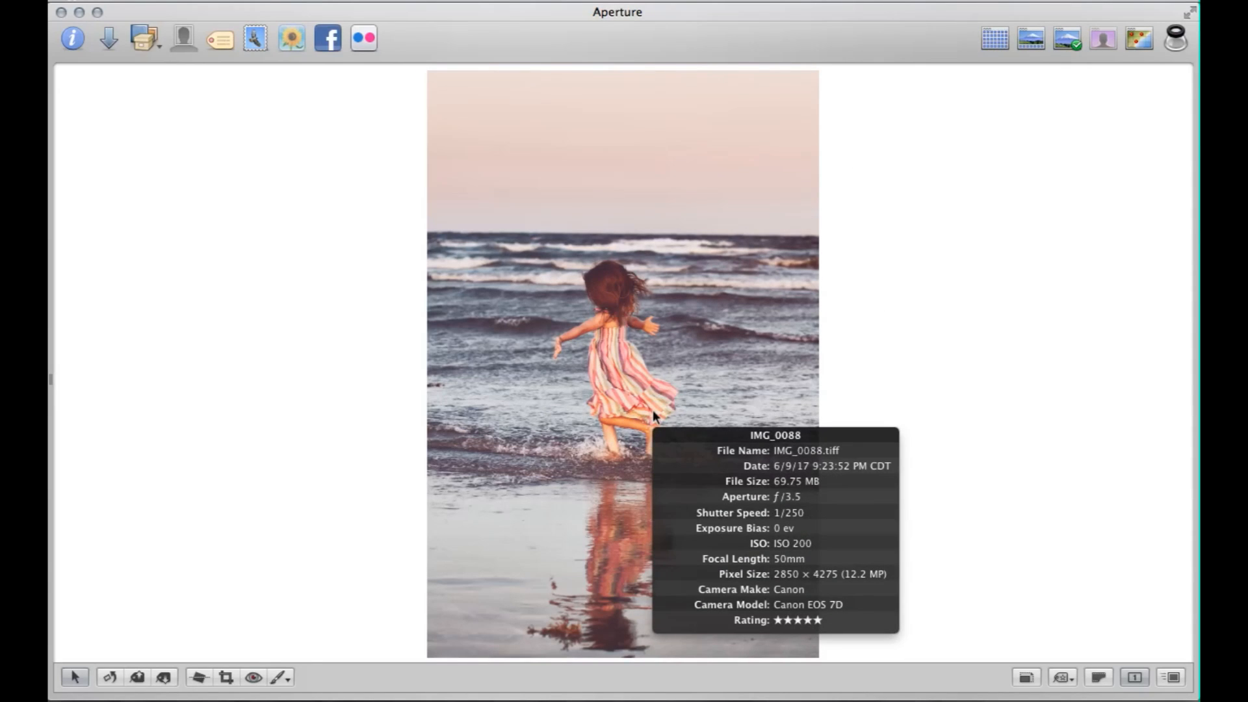
pyautogui.press('Right')
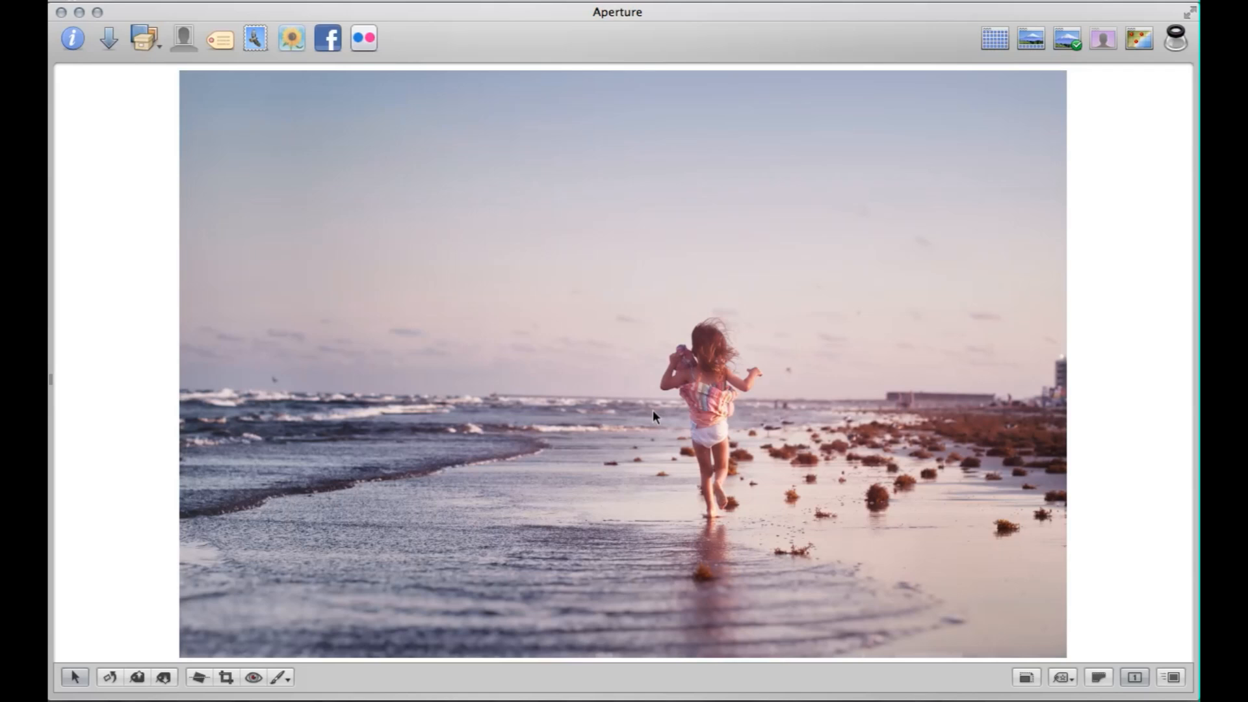
pyautogui.press('Right')
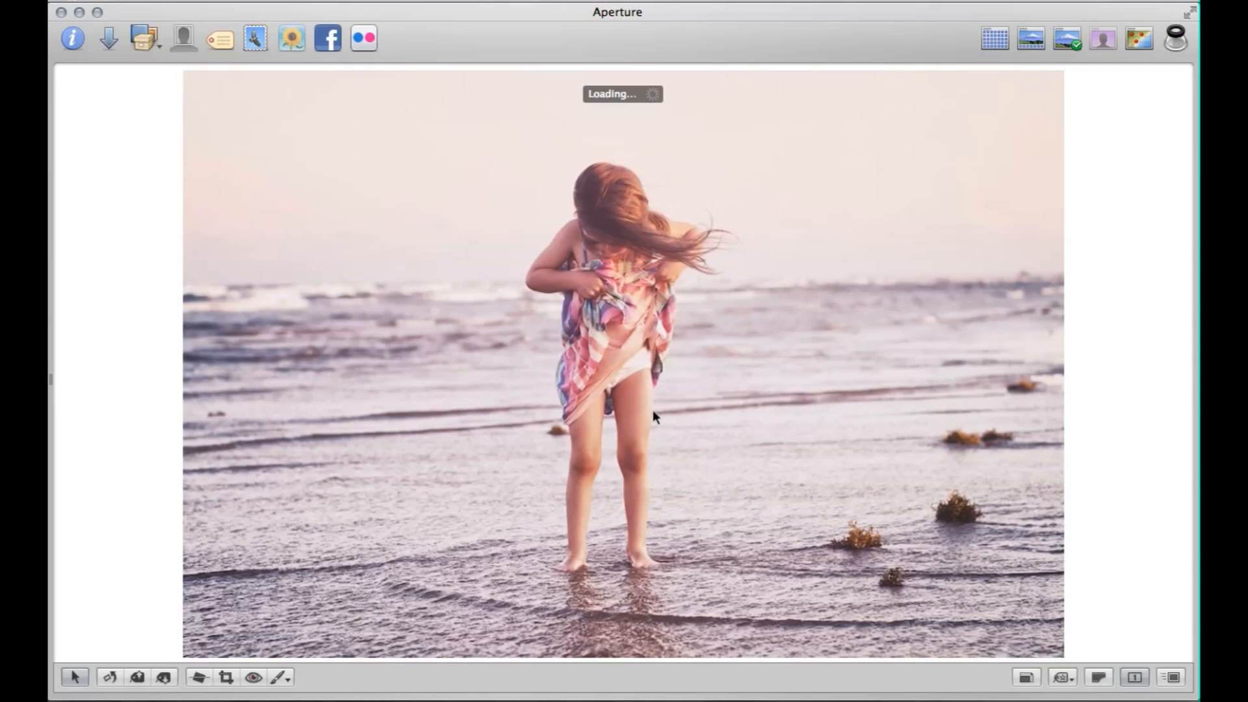
pyautogui.press('Right')
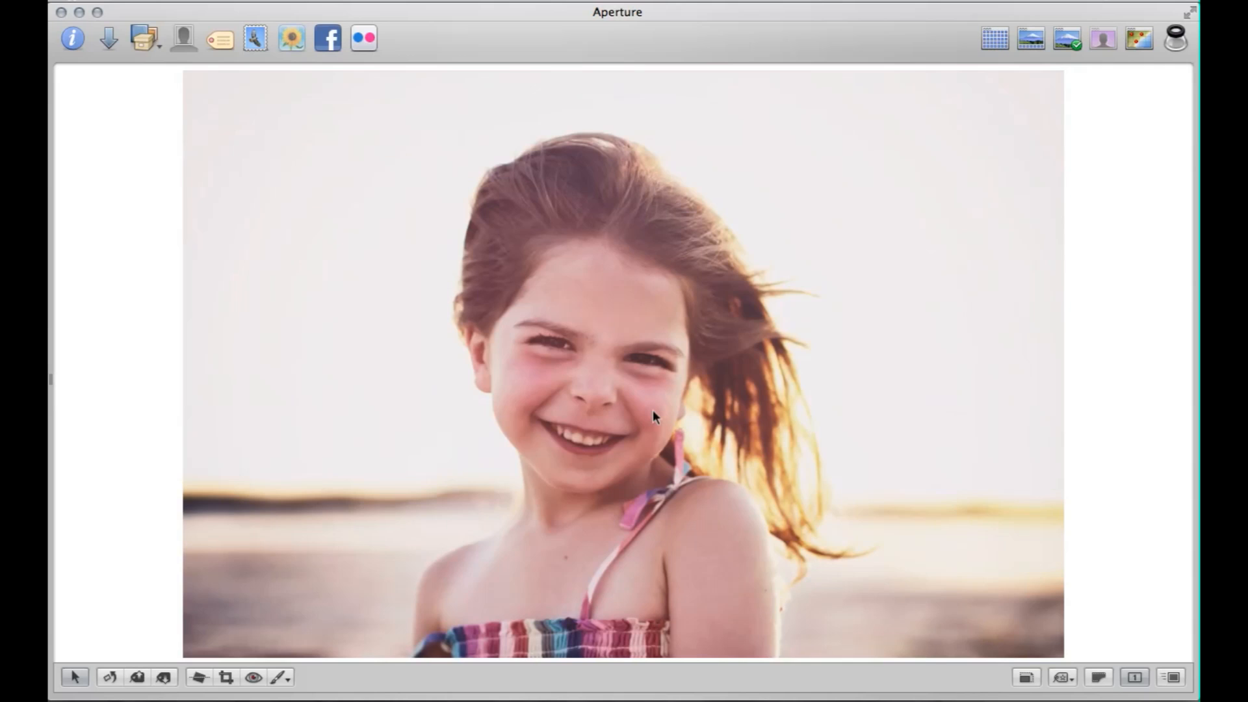
pyautogui.press('Right')
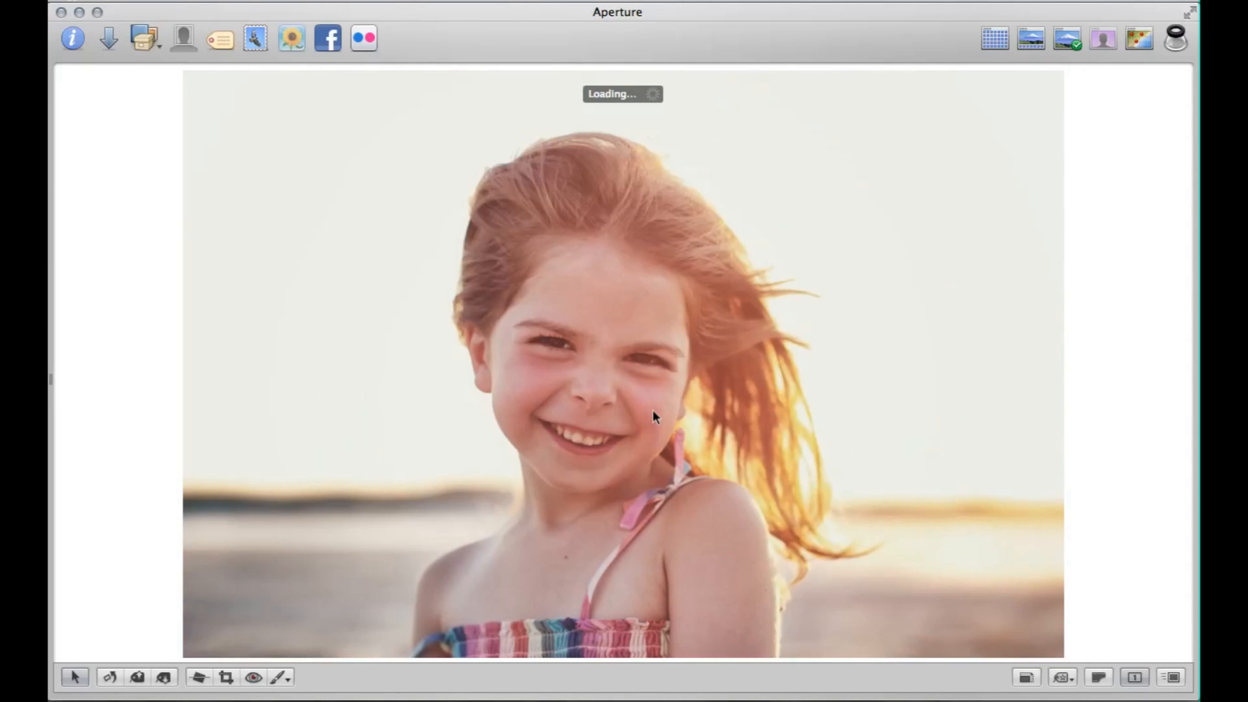
pyautogui.press('Right')
pyautogui.press('Right')
pyautogui.press('Right')
pyautogui.press('Right')
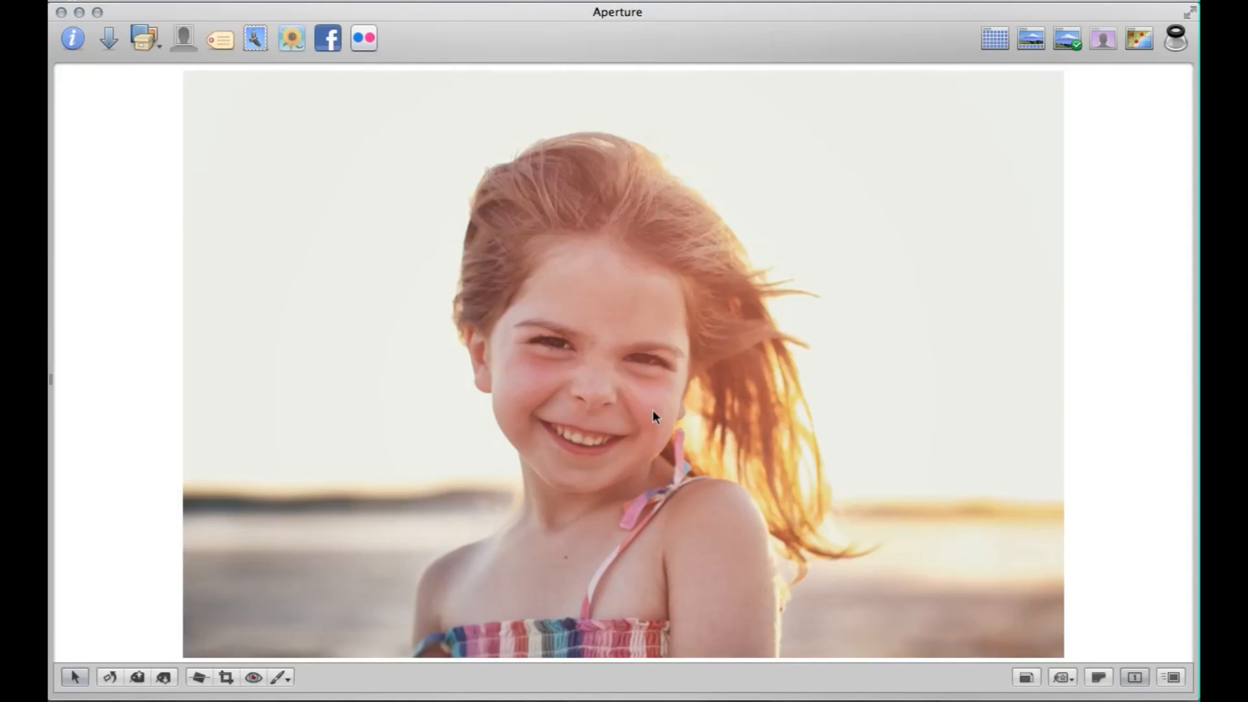
pyautogui.press('Right')
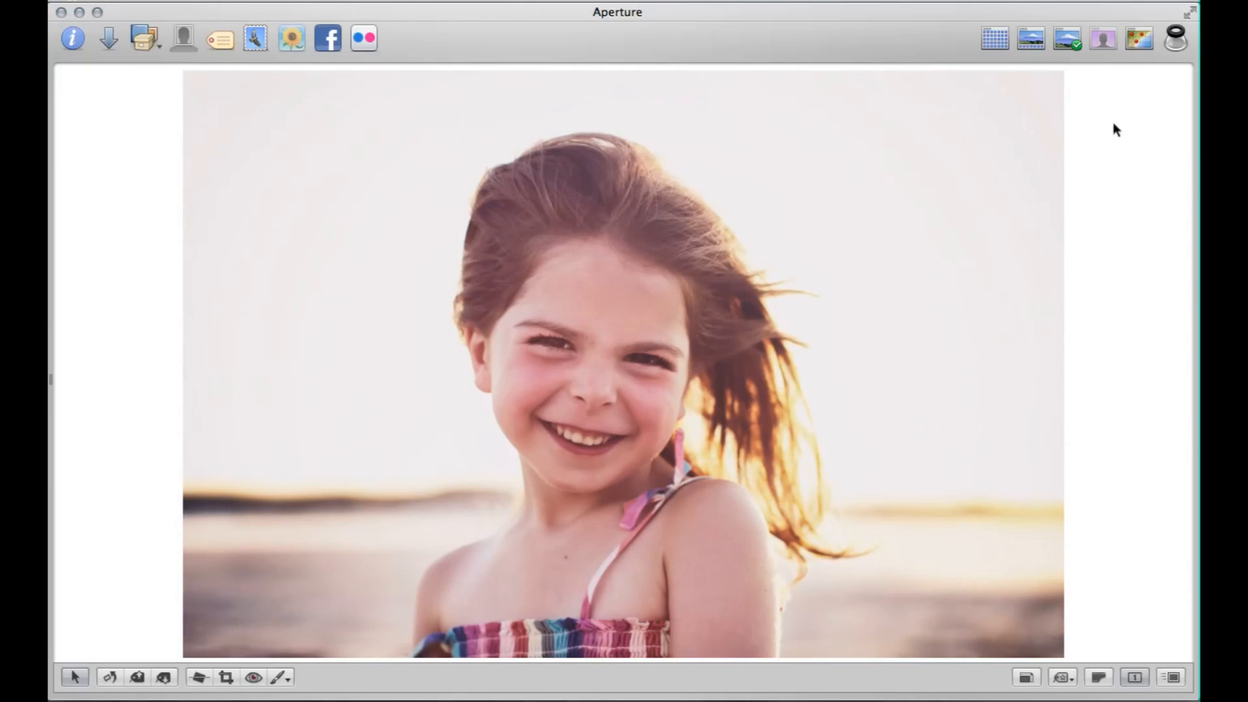
pyautogui.click(999, 39)
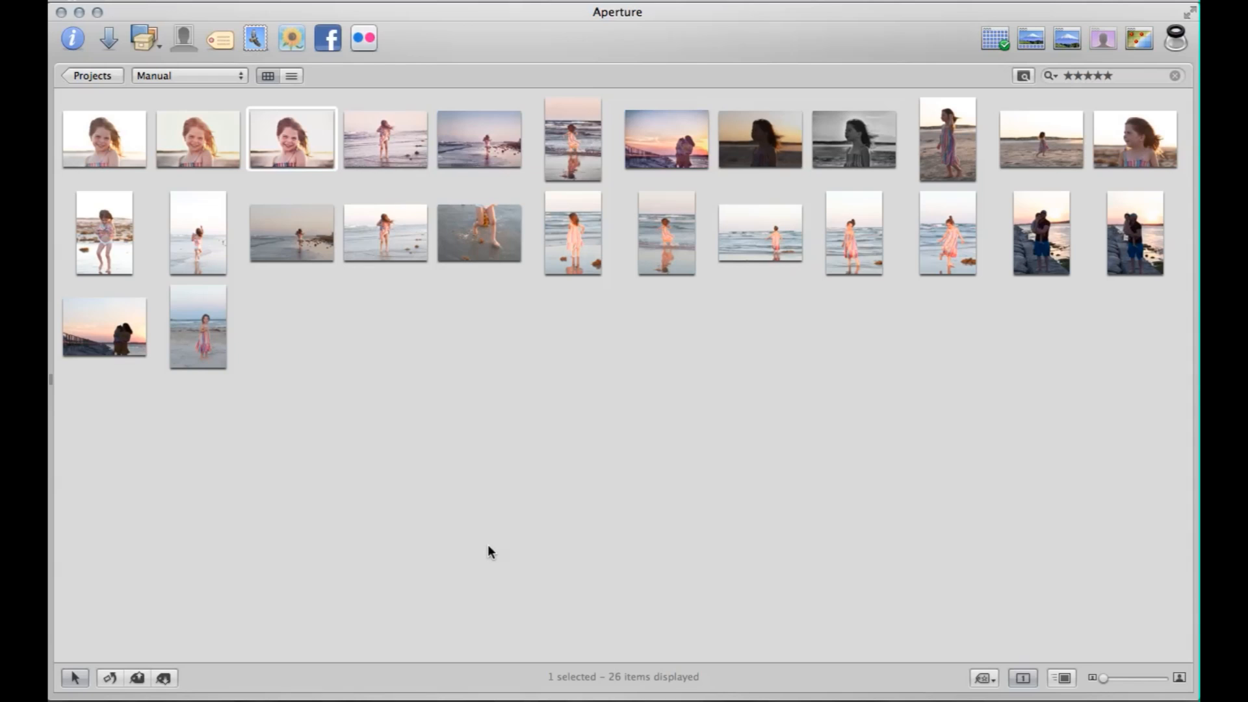
# Show the Inspector again and change the project's rating filter to Show All.
pyautogui.click(73, 40)
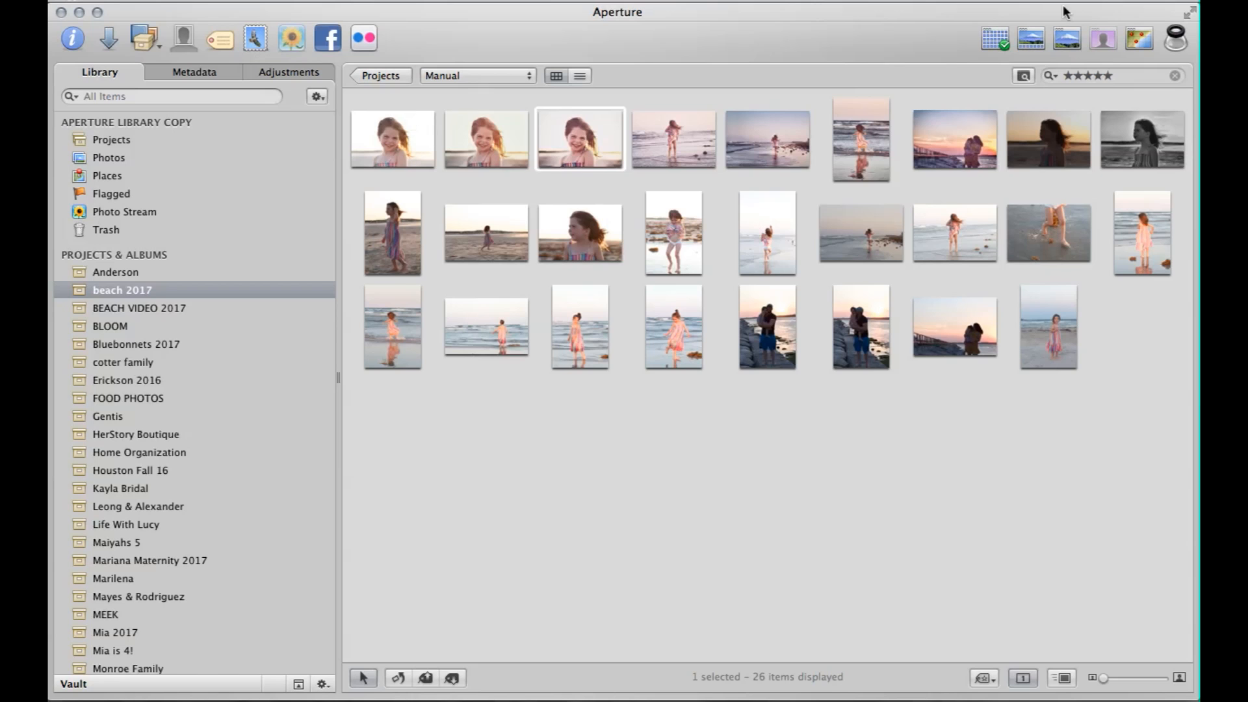
pyautogui.click(1047, 75)
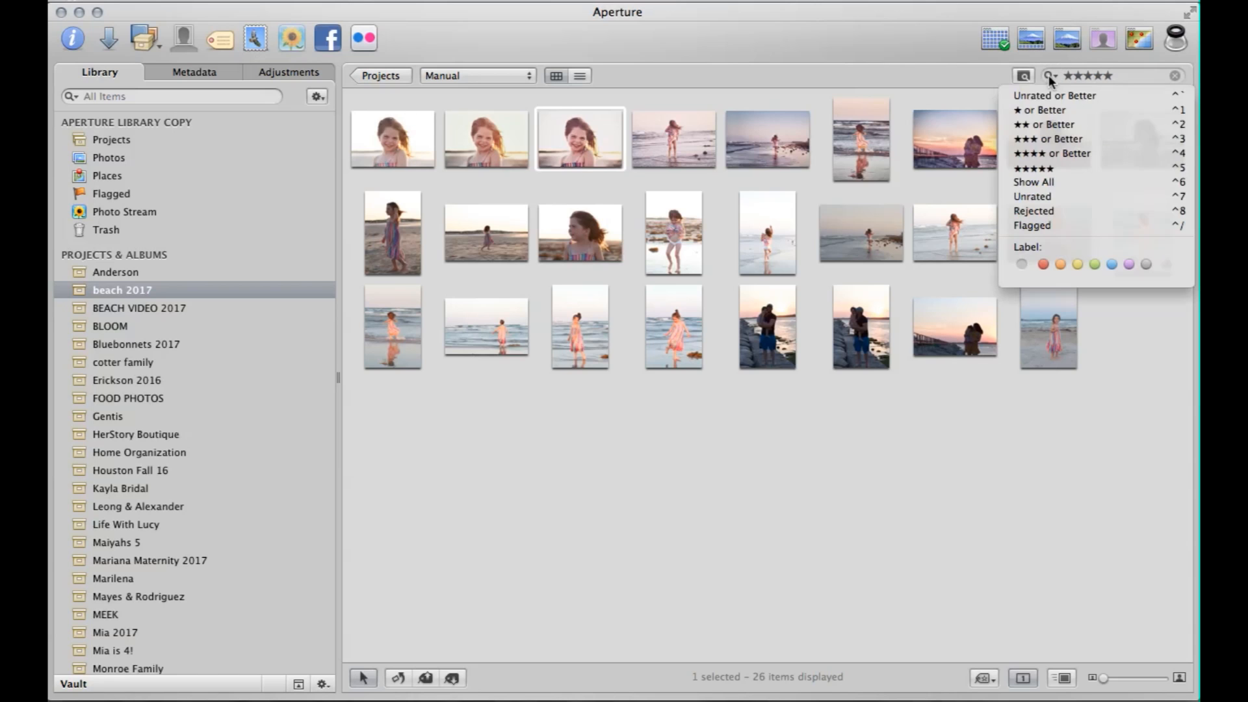
pyautogui.click(1051, 183)
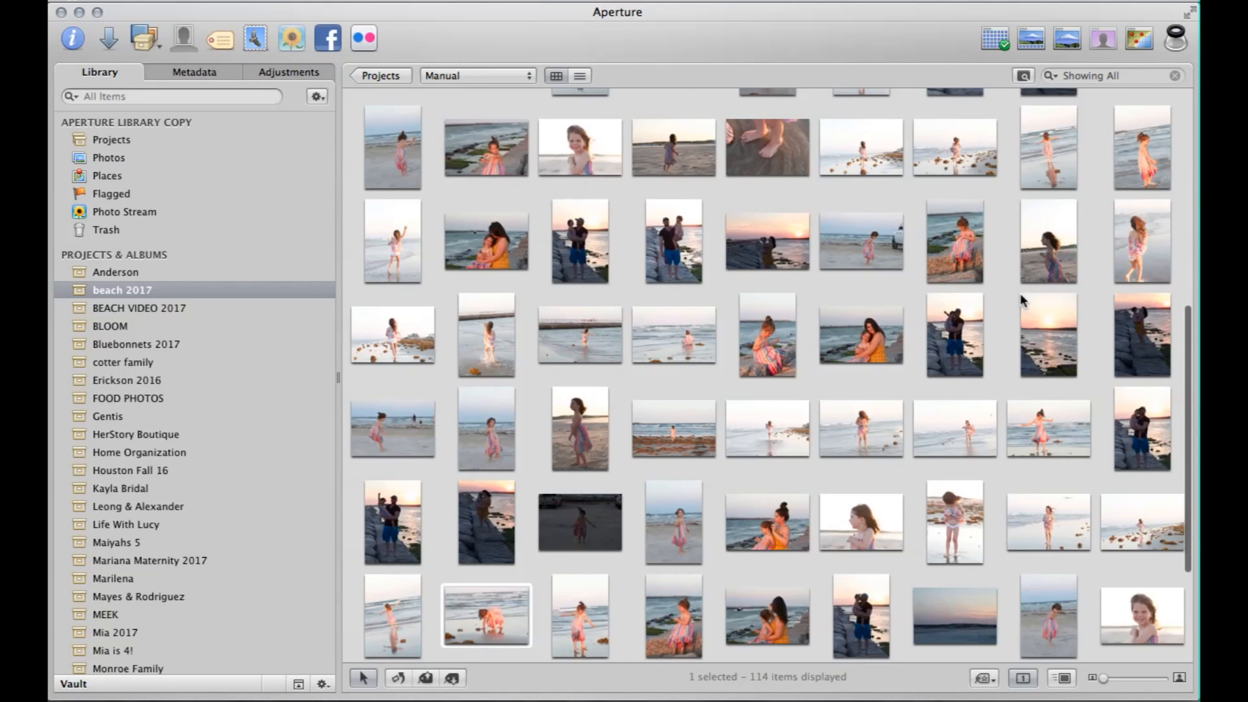
# Open one of the beach photos near the end of the unfiltered project and view the shots that follow it.
pyautogui.scroll(-3, 1020, 293)
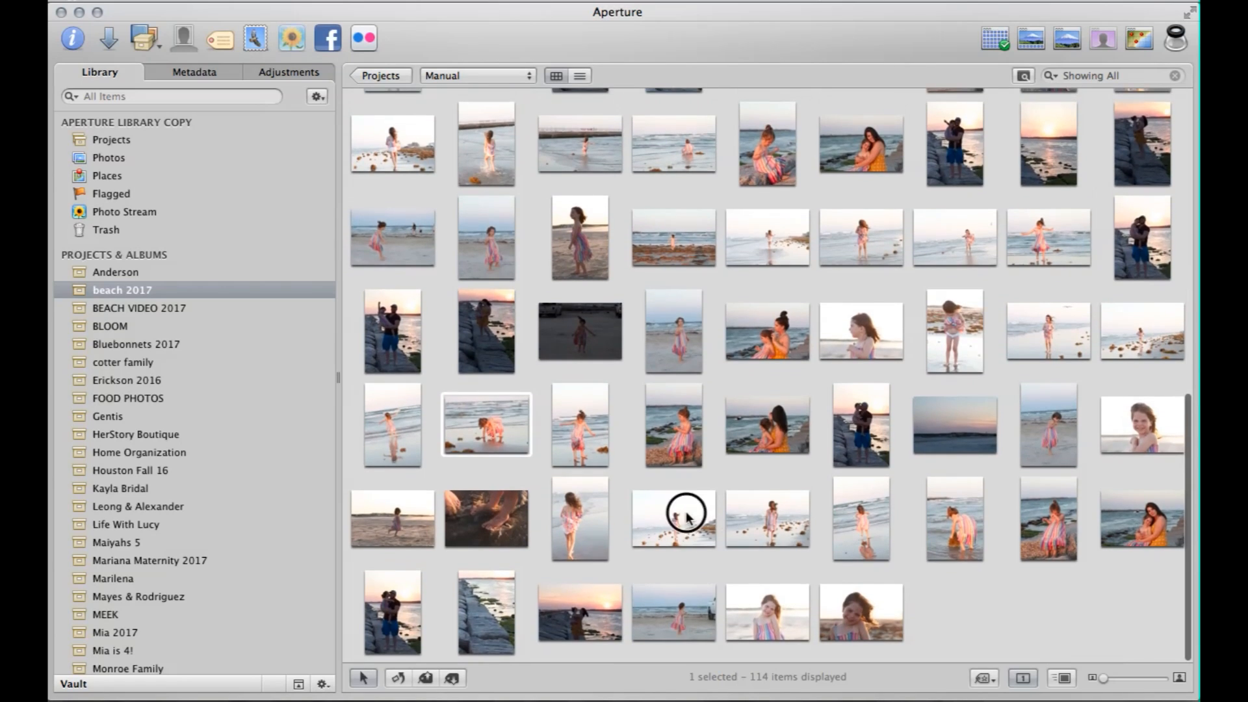
pyautogui.doubleClick(686, 516)
pyautogui.press('Right')
pyautogui.press('Right')
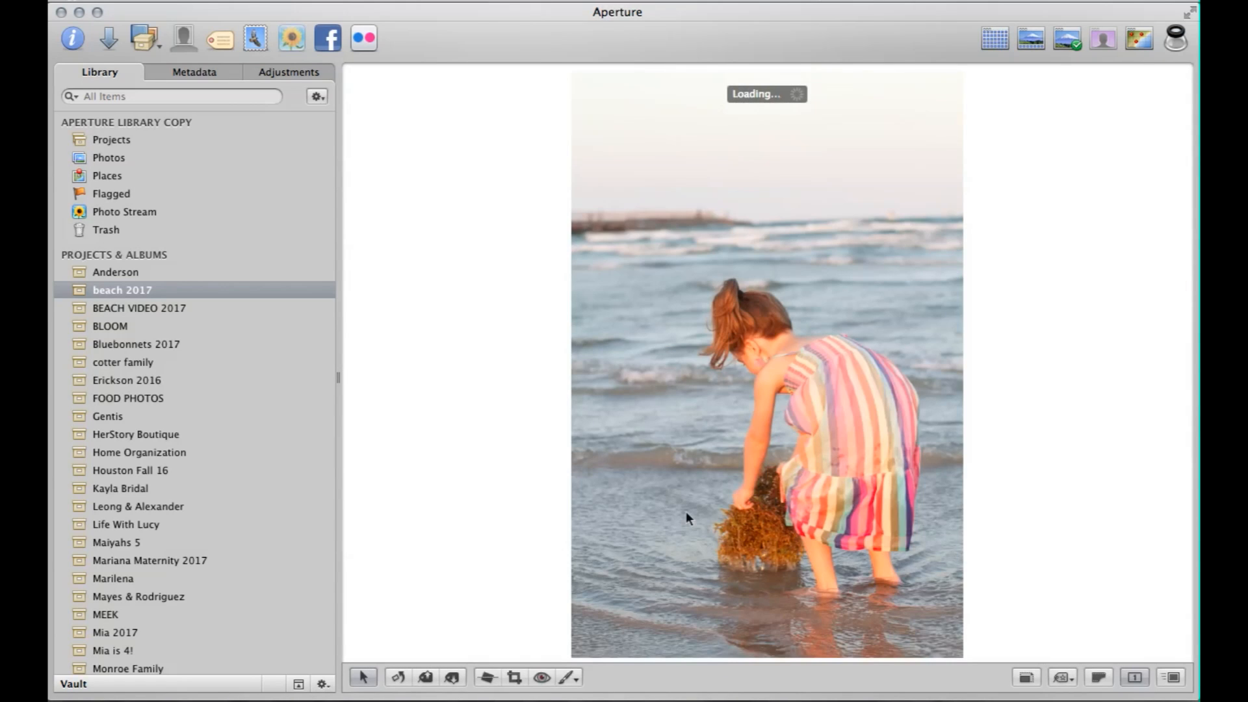
# View the remaining unfiltered photos, from the girl holding seaweed to the windblown close-up portraits, and return to the thumbnails.
pyautogui.press('Right')
pyautogui.press('Right')
pyautogui.press('Right')
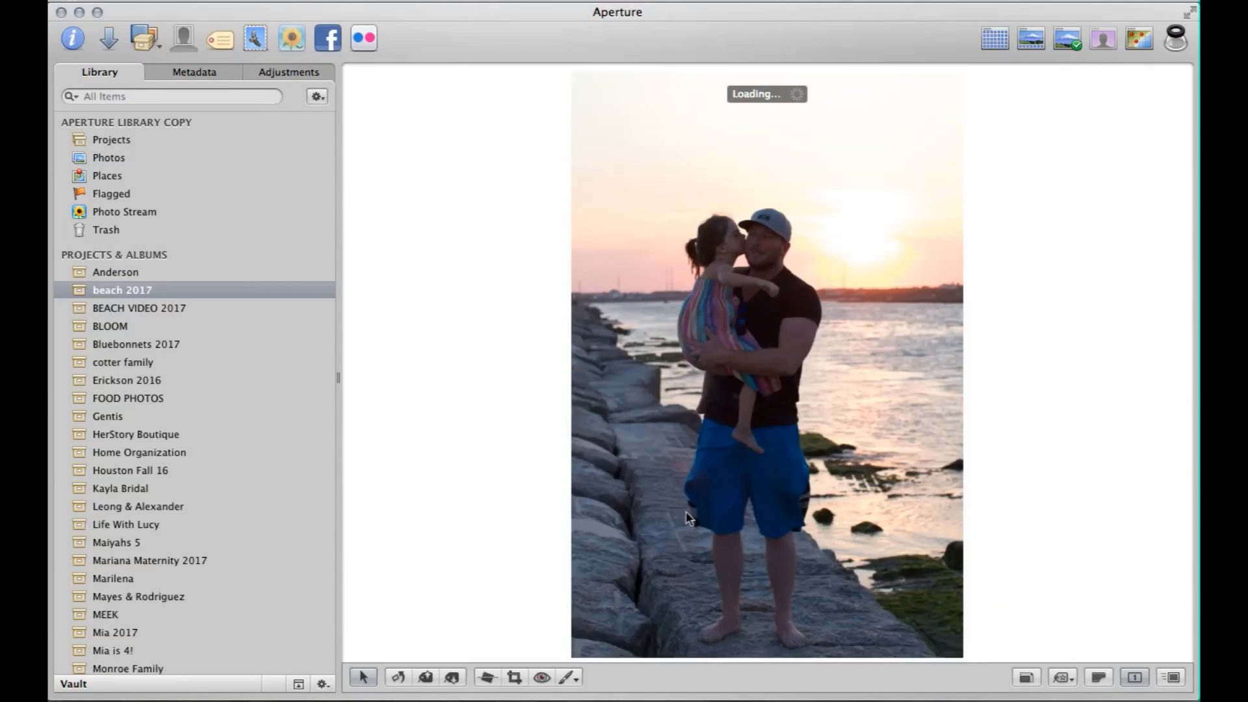
pyautogui.press('Right')
pyautogui.press('Right')
pyautogui.press('Right')
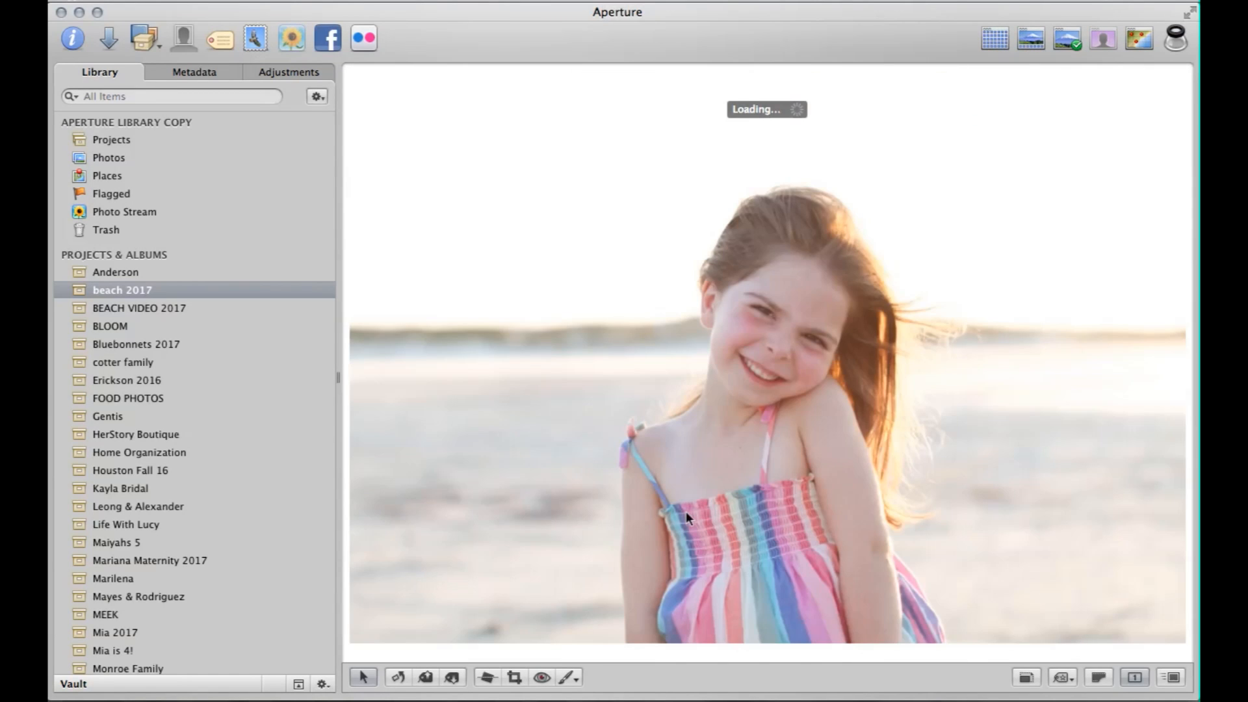
pyautogui.press('Right')
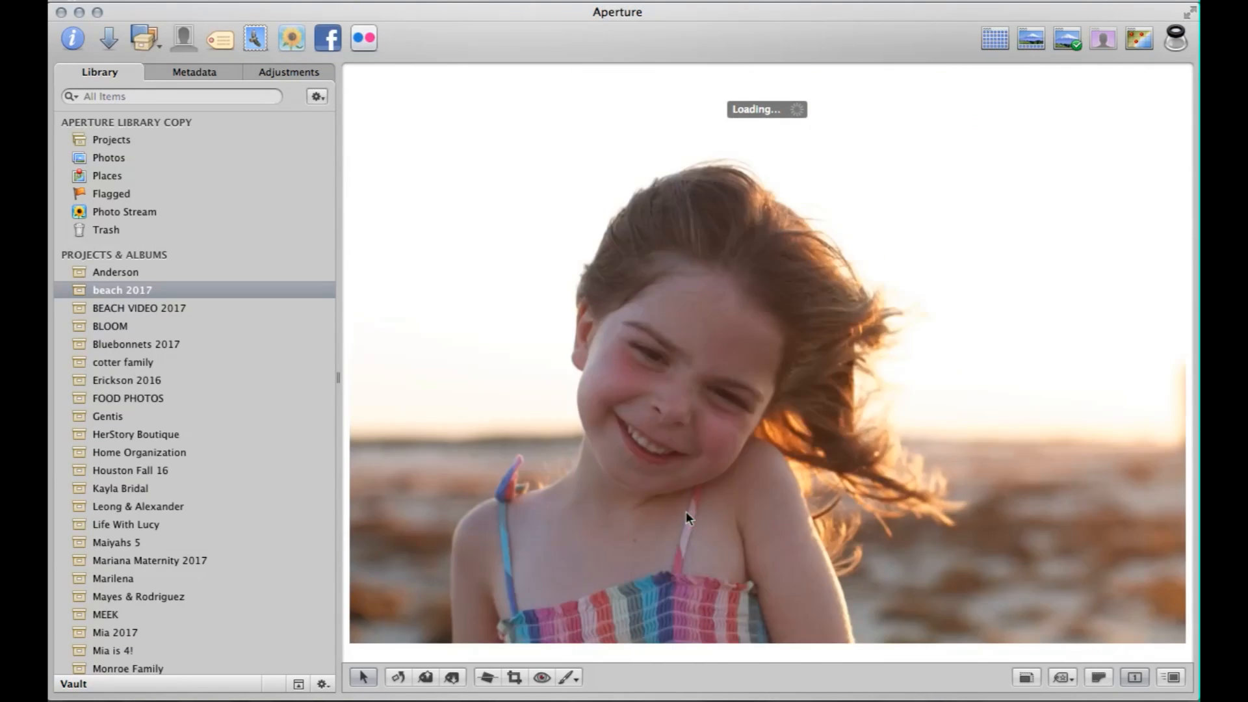
pyautogui.click(995, 39)
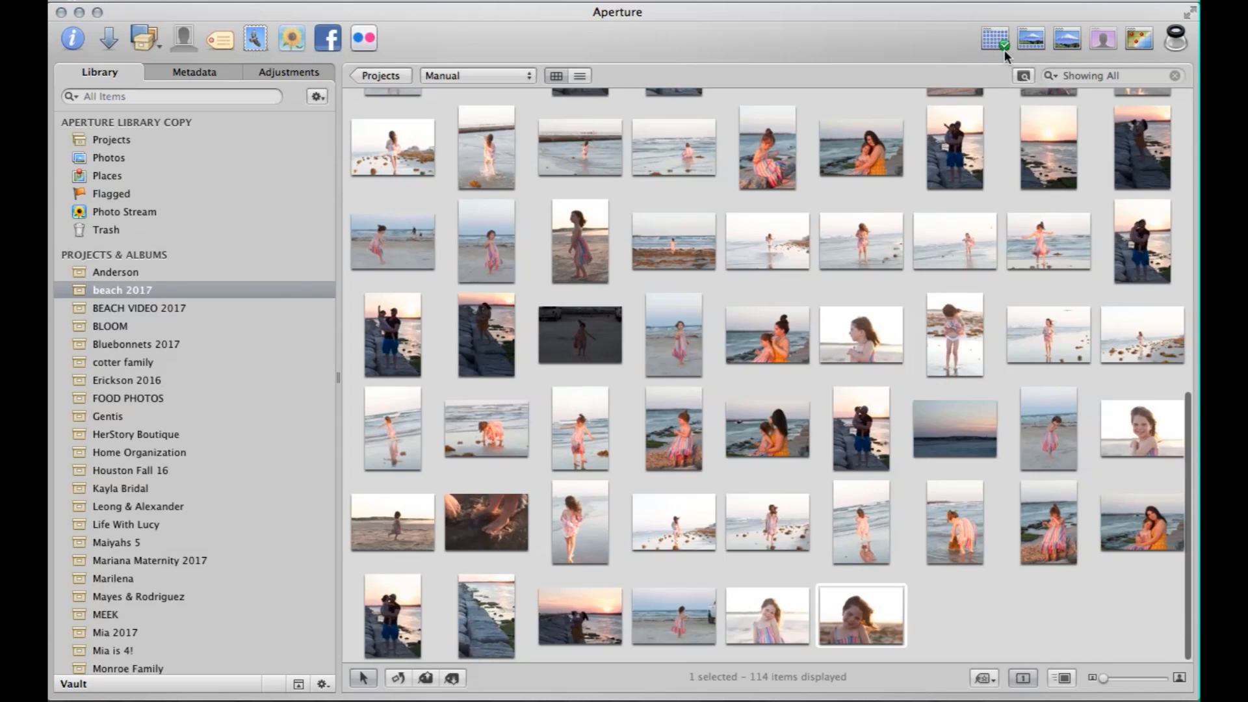
# Filter the beach 2017 project to five-star photos, open one full size, and go to the dark sunset profile portrait.
pyautogui.click(1051, 75)
pyautogui.click(1057, 167)
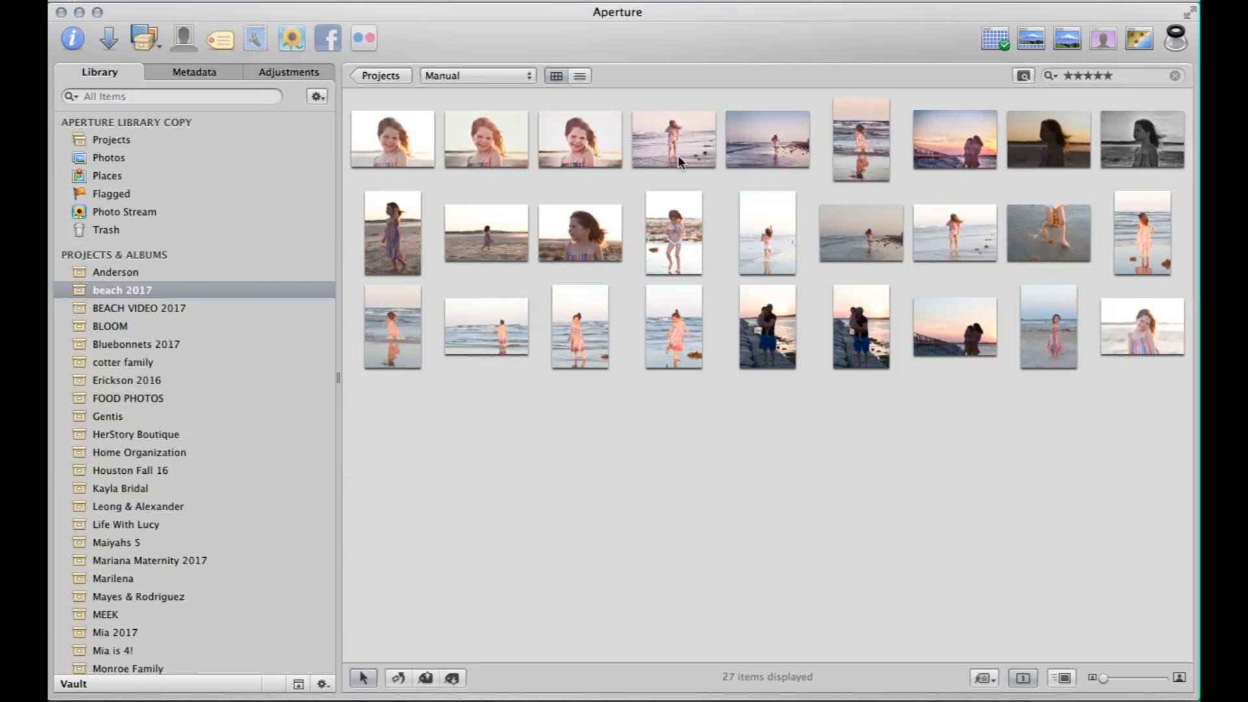
pyautogui.moveTo(390, 219)
pyautogui.doubleClick(775, 253)
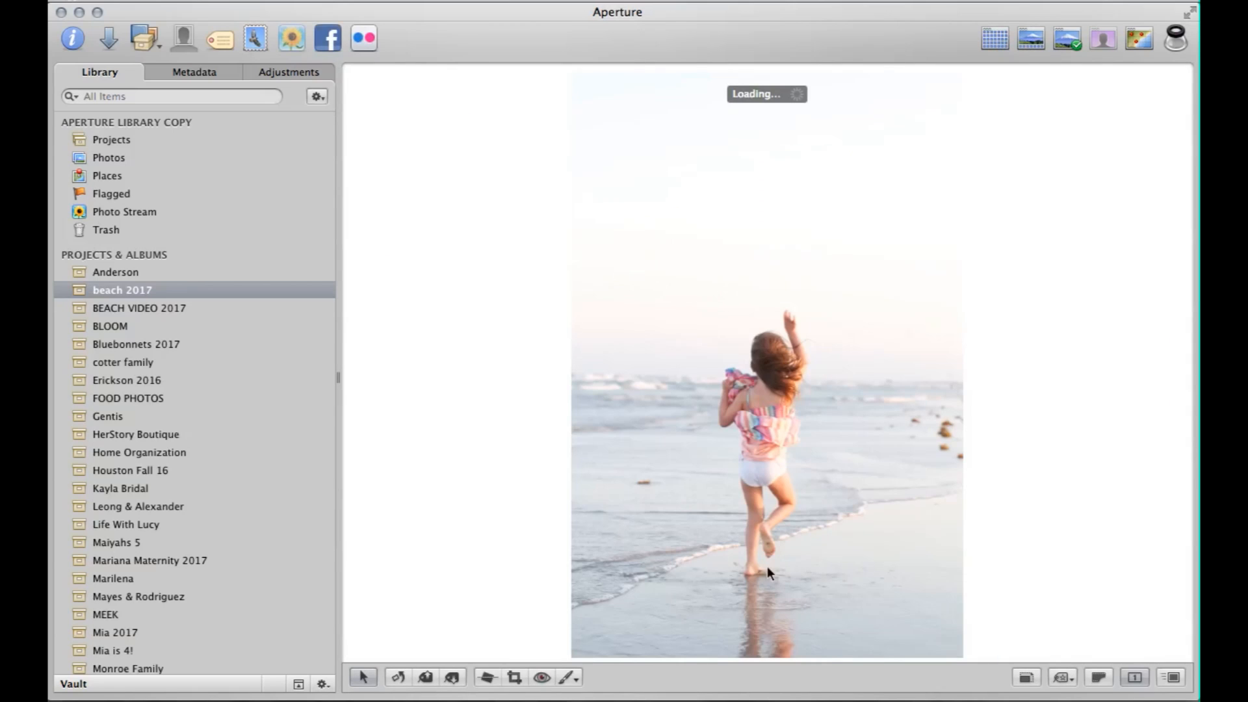
pyautogui.press('Right')
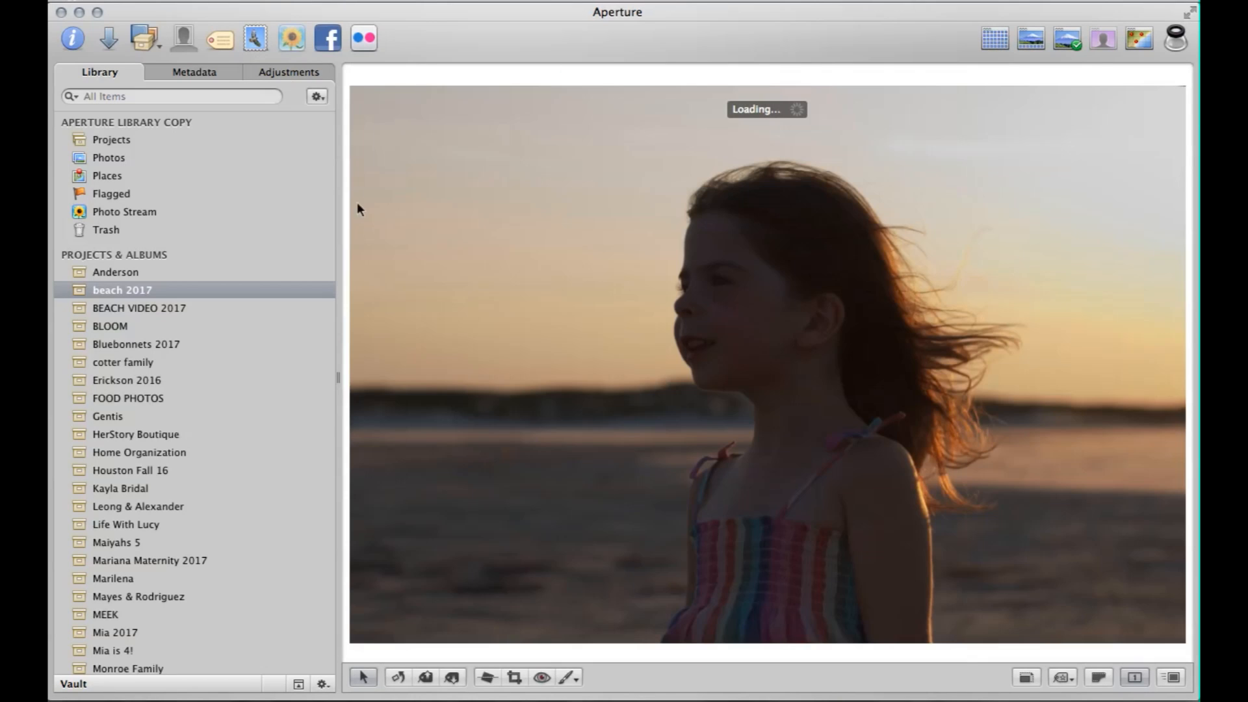
# Try the profile portrait at Exposure -0.06 with Recovery 0.0, and settle on Exposure -2.0 and Recovery 1.5.
pyautogui.click(292, 74)
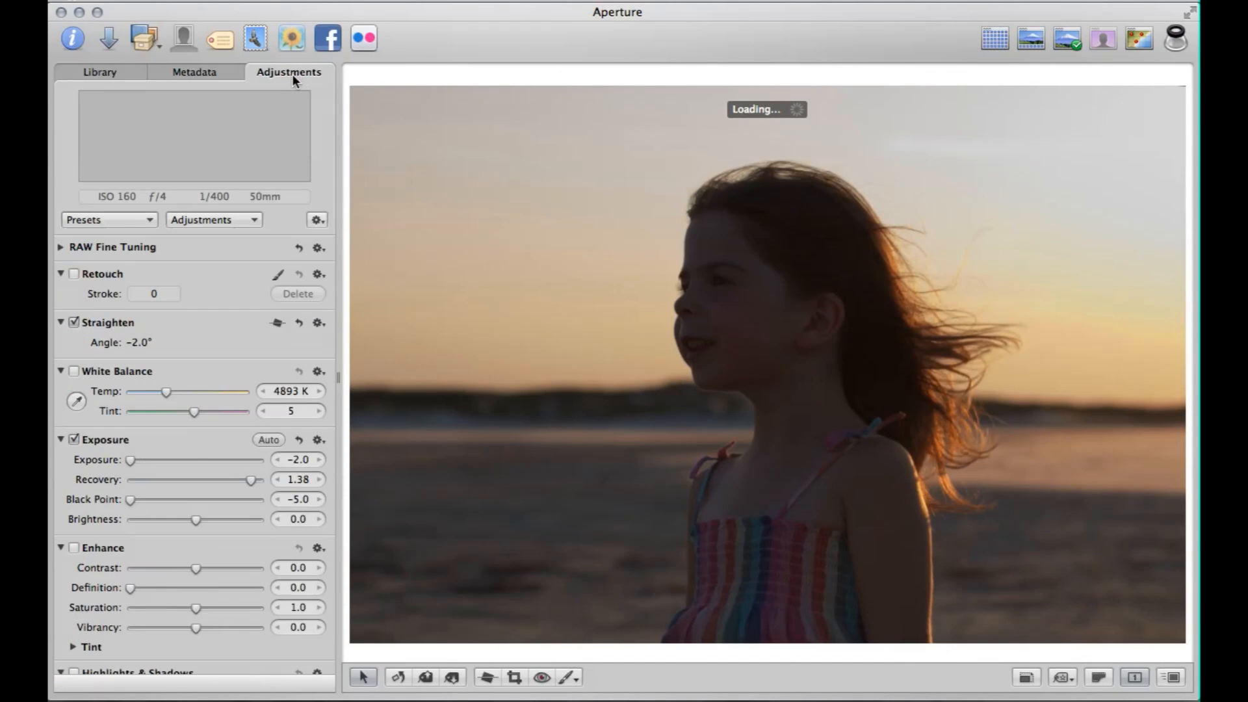
pyautogui.click(194, 460)
pyautogui.moveTo(163, 480); pyautogui.dragTo(90, 474)
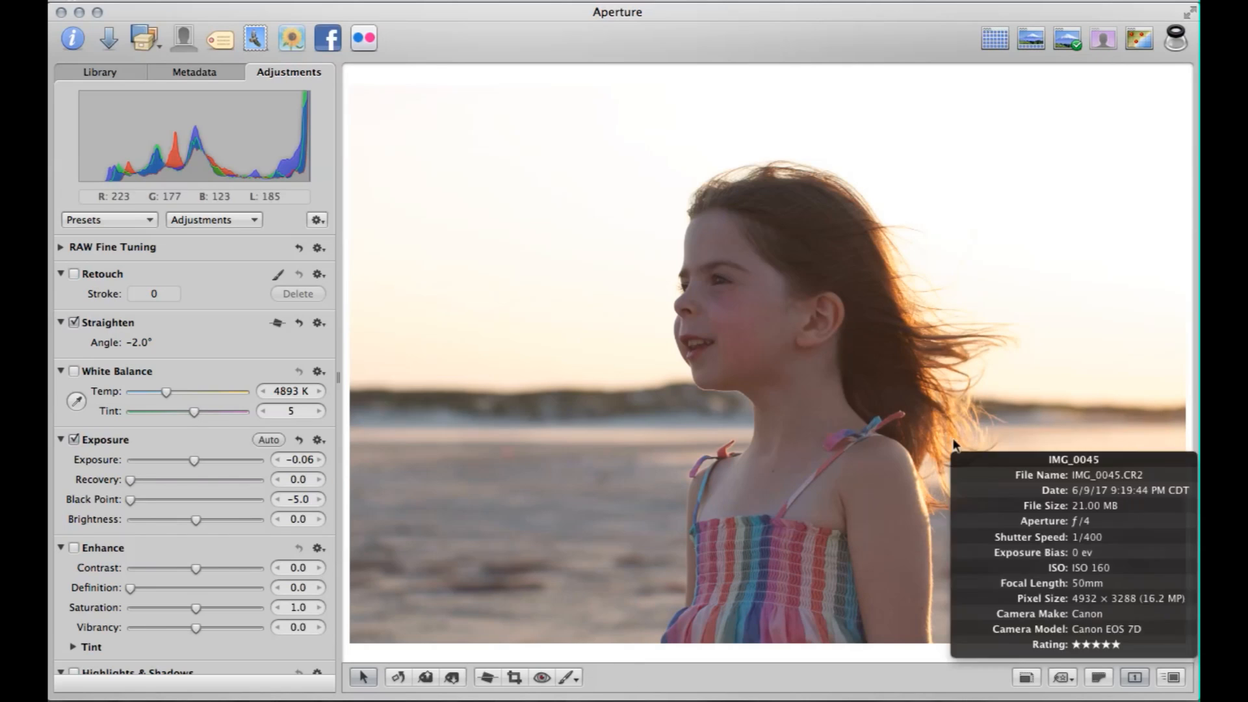
pyautogui.click(153, 457)
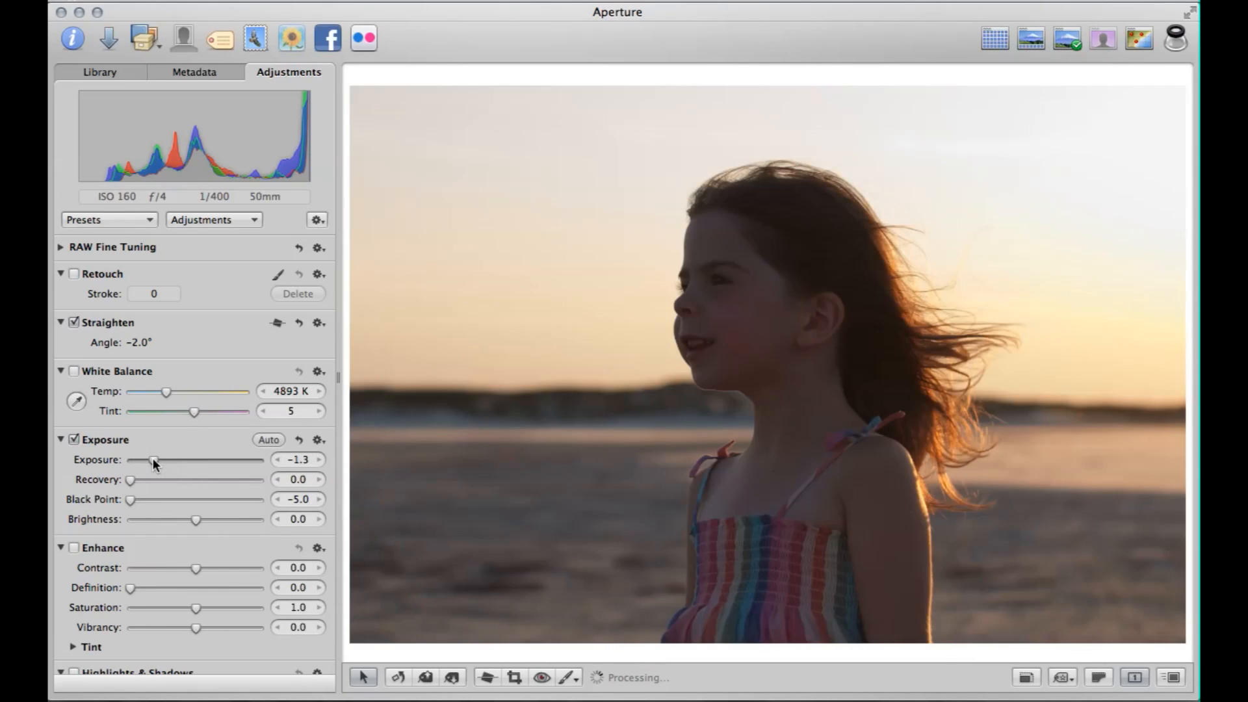
pyautogui.moveTo(152, 458); pyautogui.dragTo(406, 524)
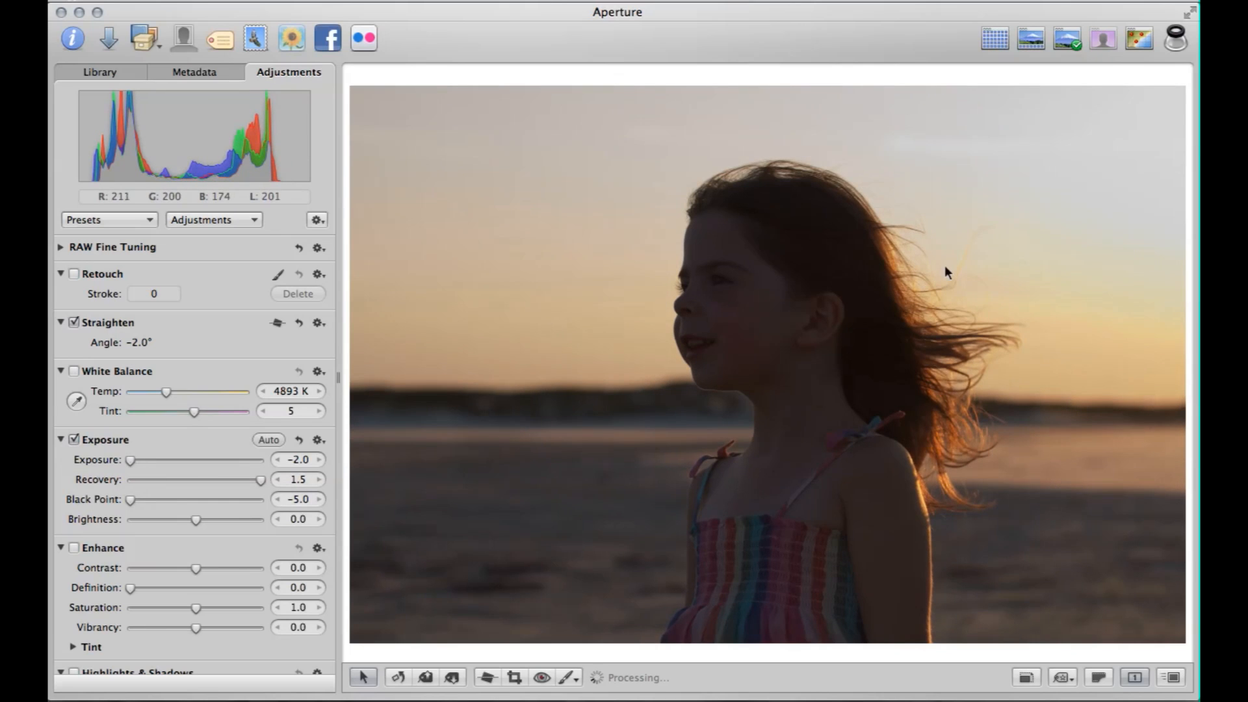
pyautogui.moveTo(945, 267)
pyautogui.moveTo(131, 498); pyautogui.dragTo(96, 473)
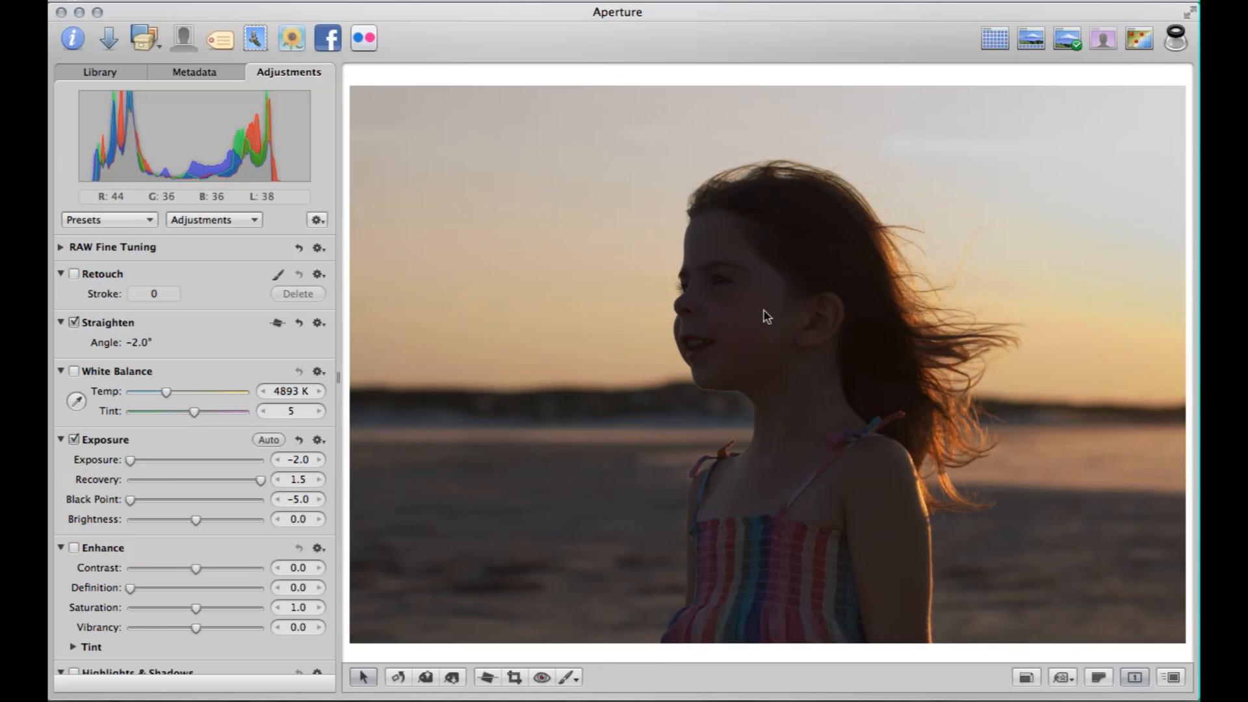
# Send the dark profile portrait to the Silver Efex Pro 2 plug-in for black-and-white conversion.
pyautogui.press('Right')
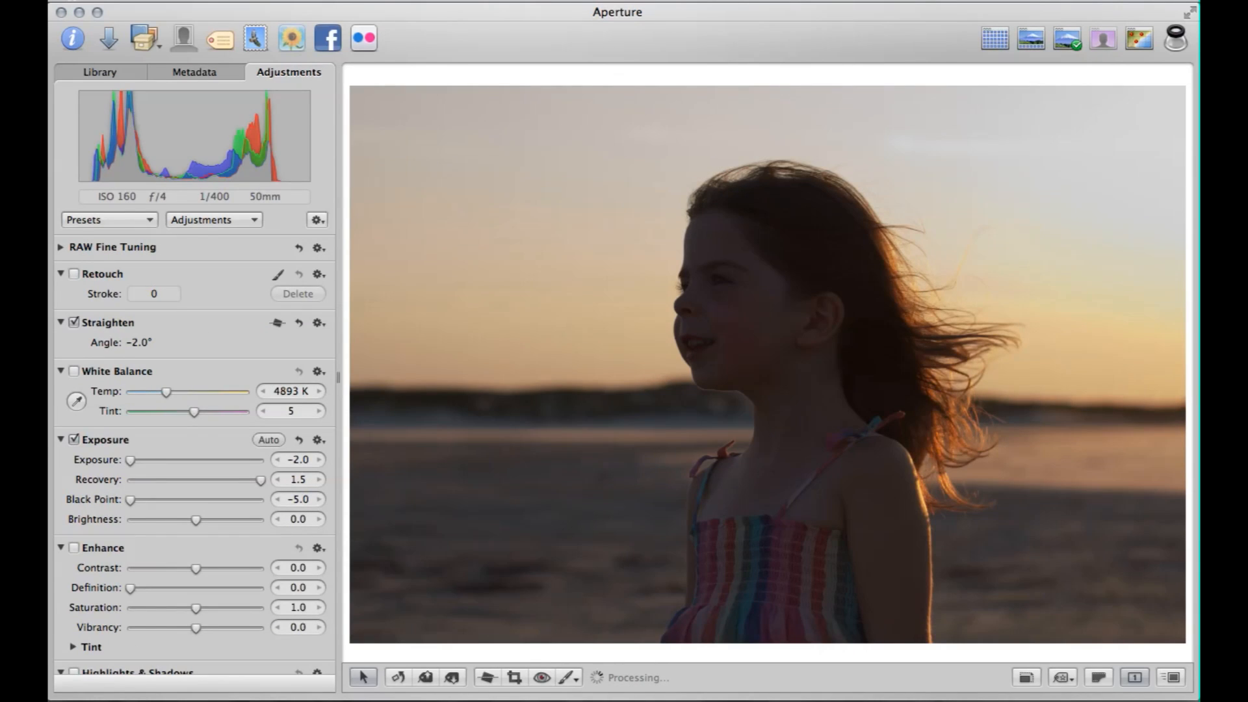
pyautogui.click(268, 1)
pyautogui.moveTo(311, 173)
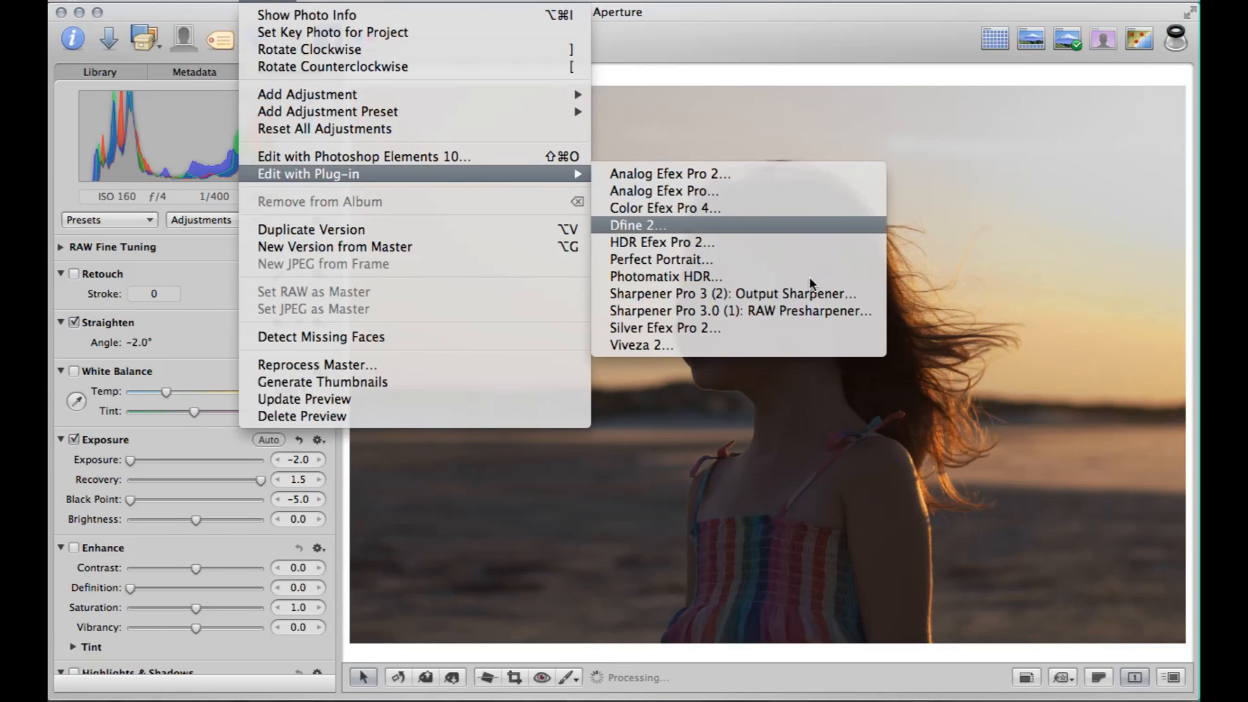
pyautogui.click(731, 329)
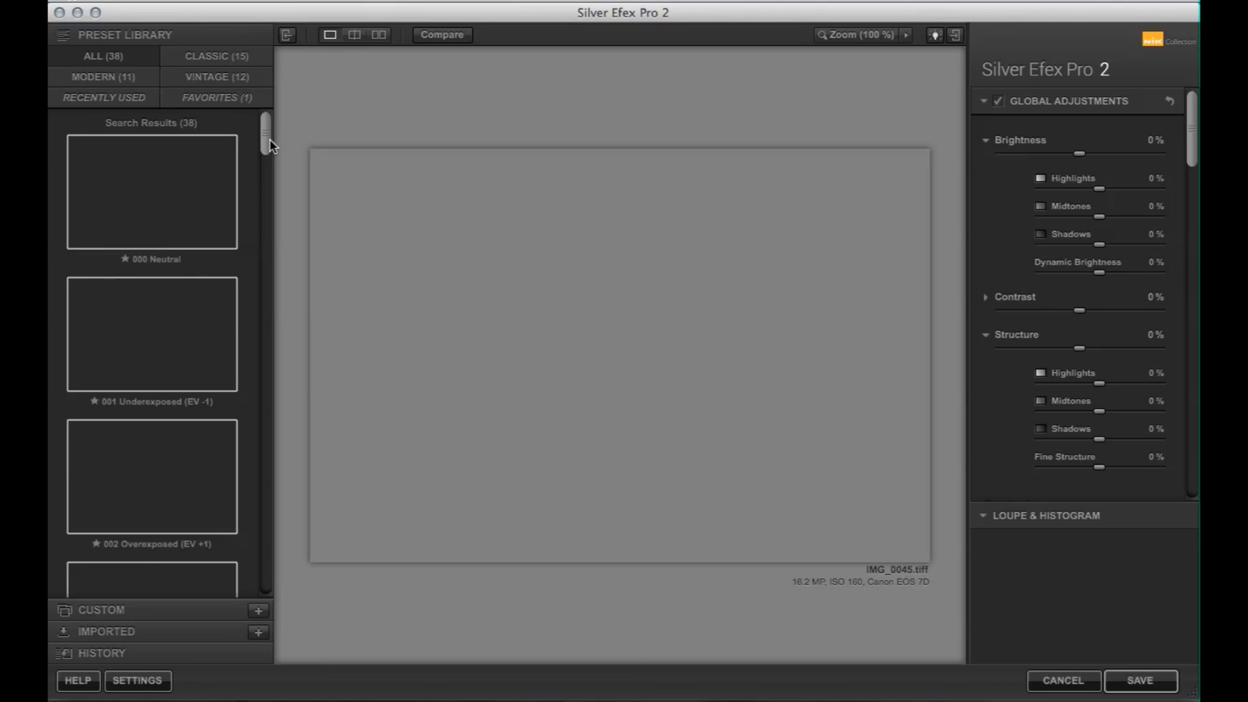
# Browse the black-and-white presets and try 005 High Structure (harsh) on the portrait.
pyautogui.scroll(-10, 271, 145)
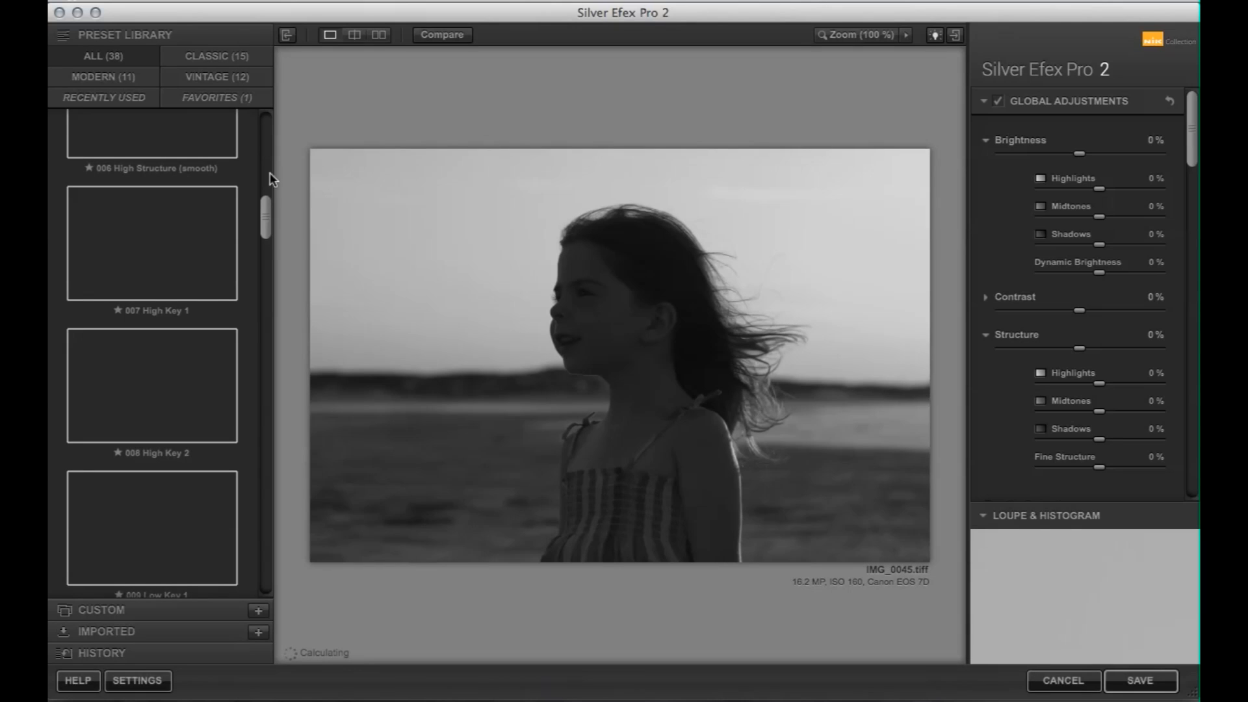
pyautogui.moveTo(267, 241); pyautogui.dragTo(281, 111)
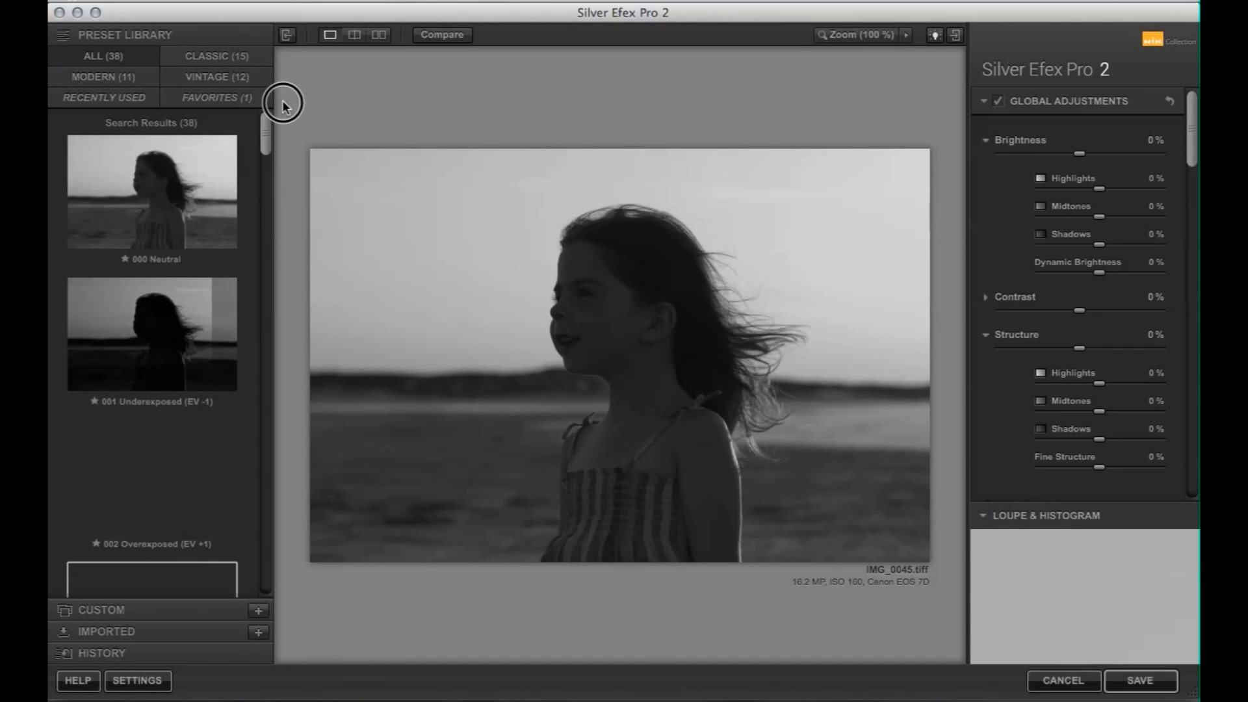
pyautogui.scroll(-3, 189, 477)
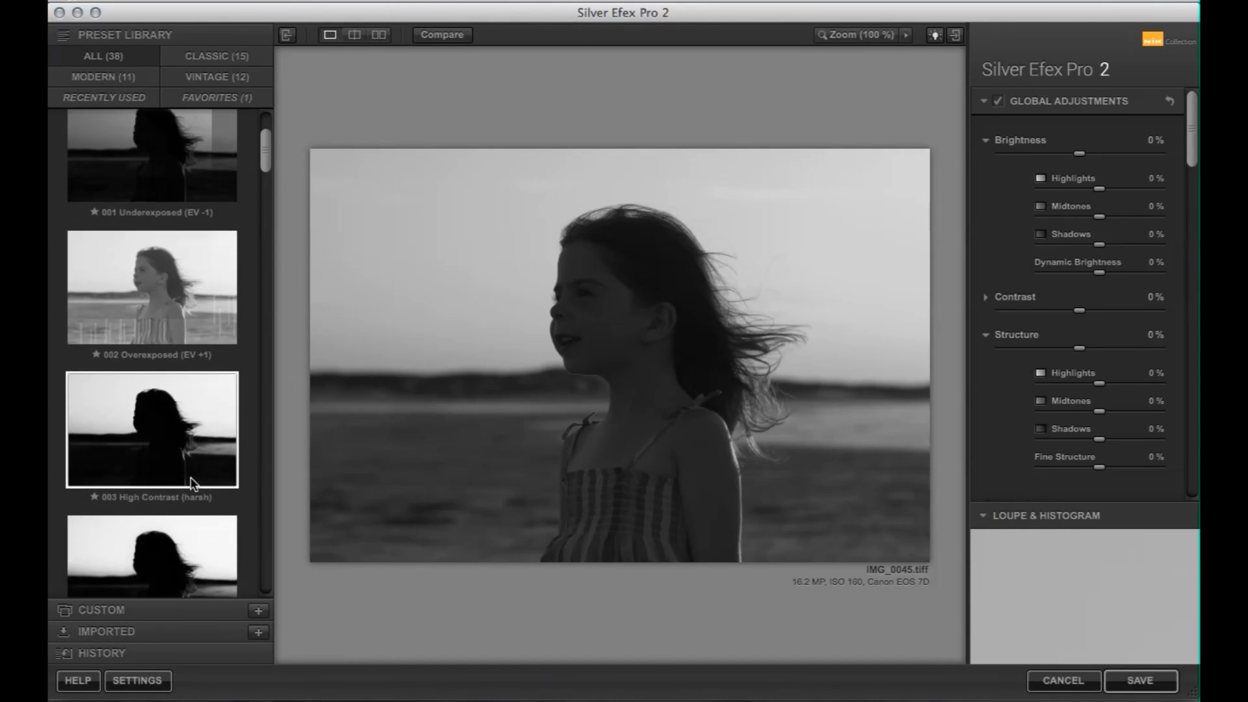
pyautogui.scroll(-6, 203, 469)
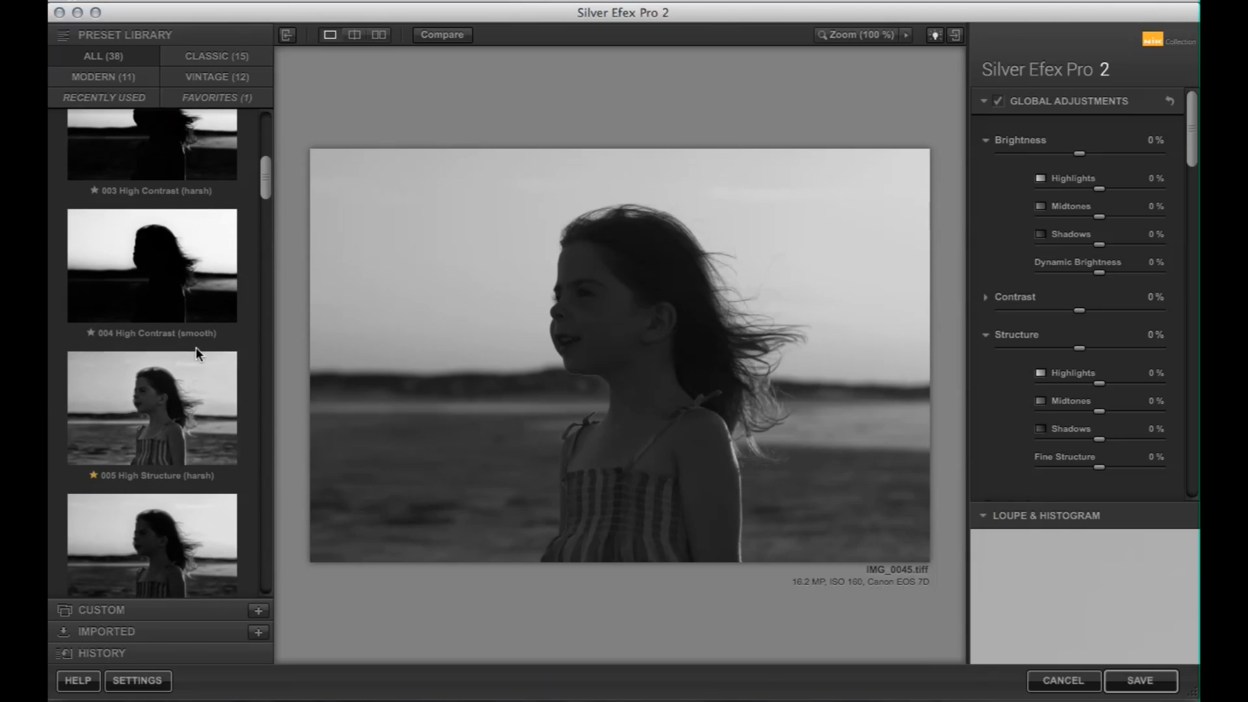
pyautogui.scroll(-1, 196, 343)
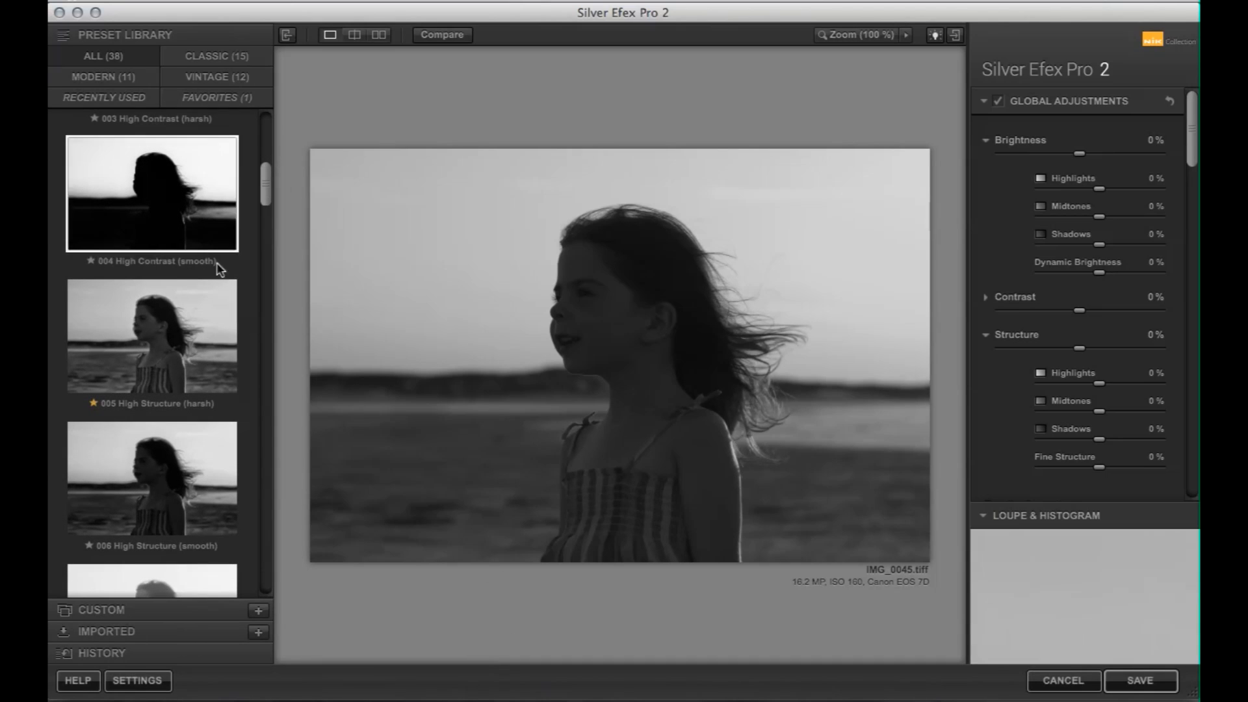
pyautogui.click(203, 365)
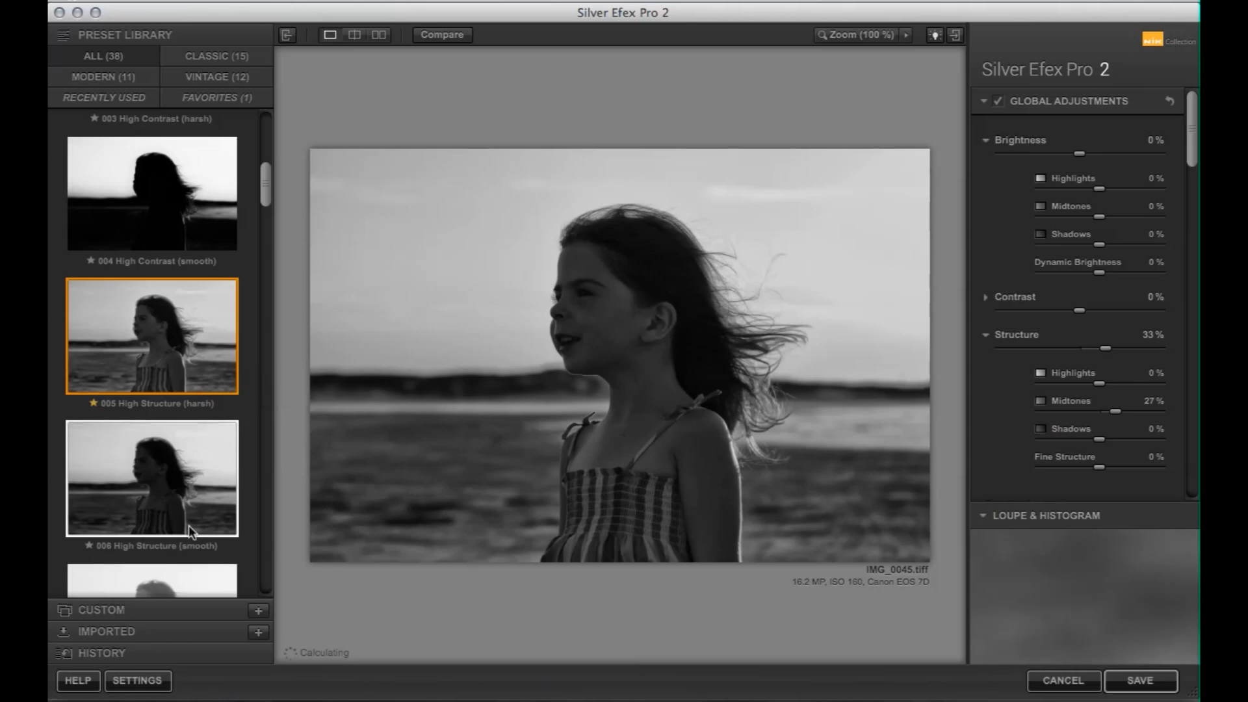
# Browse further through the preset library and apply 015 Full Dynamic (harsh) to the portrait.
pyautogui.scroll(-4, 191, 530)
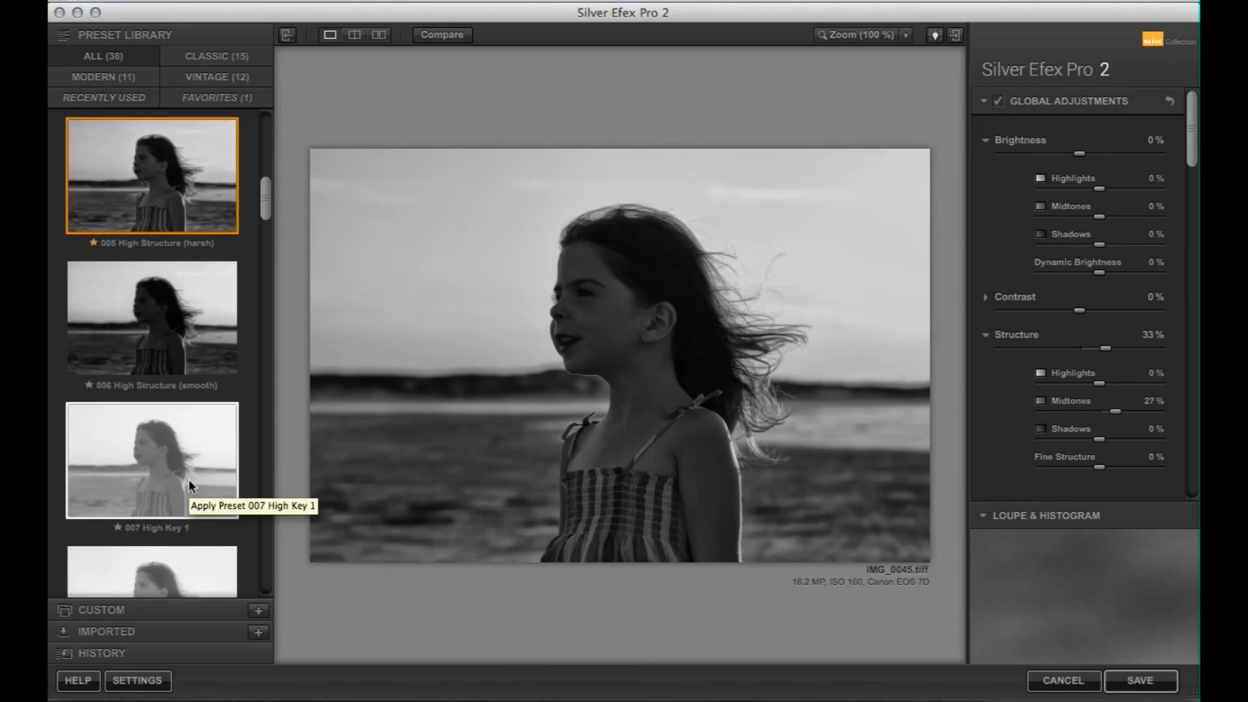
pyautogui.scroll(-5, 190, 483)
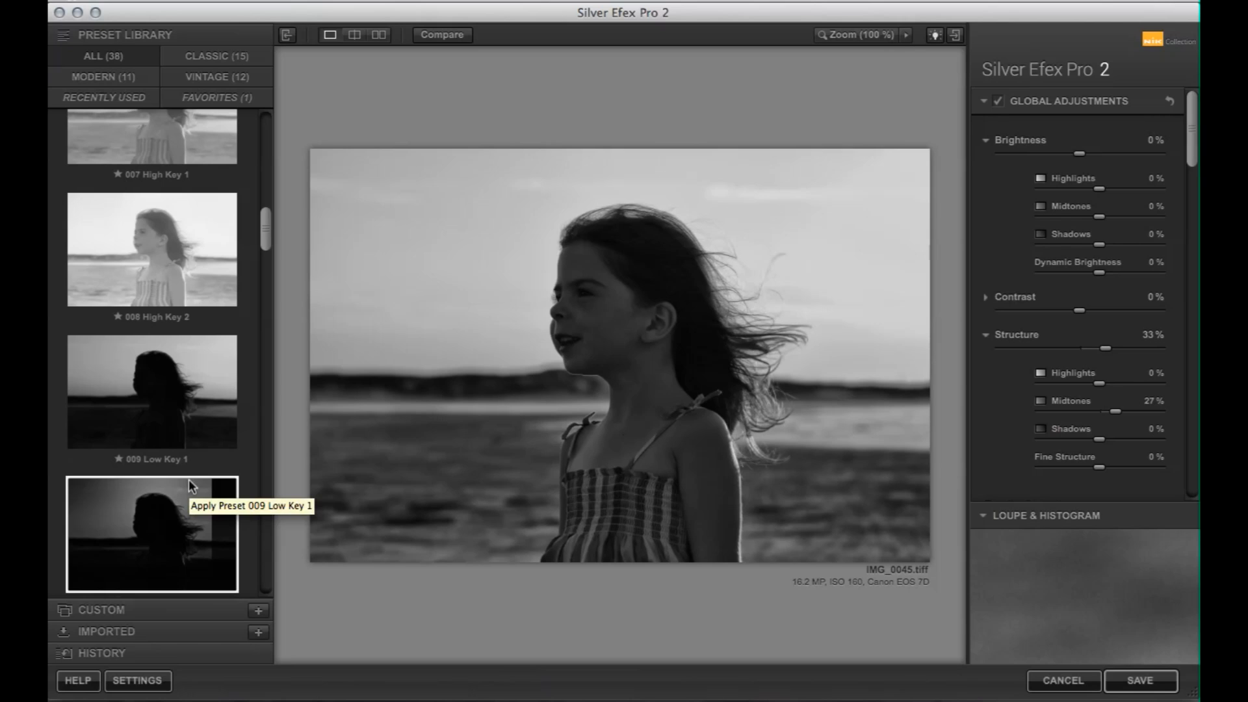
pyautogui.scroll(-12, 189, 479)
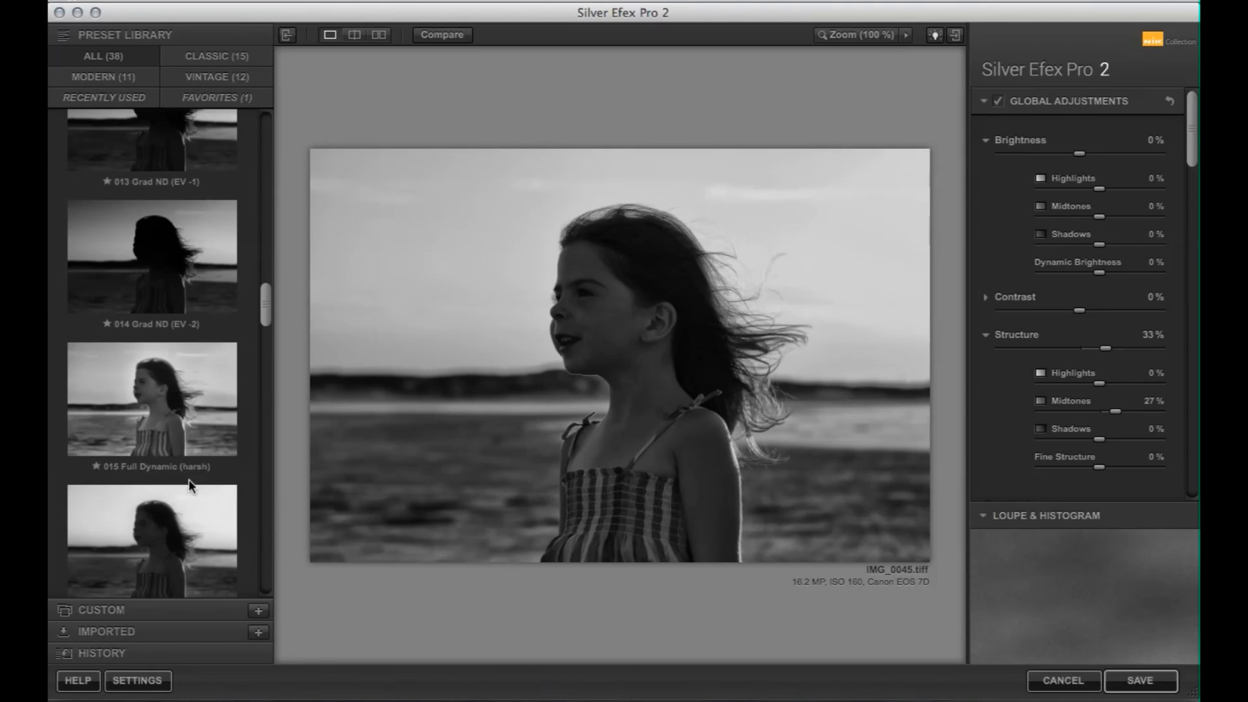
pyautogui.click(187, 401)
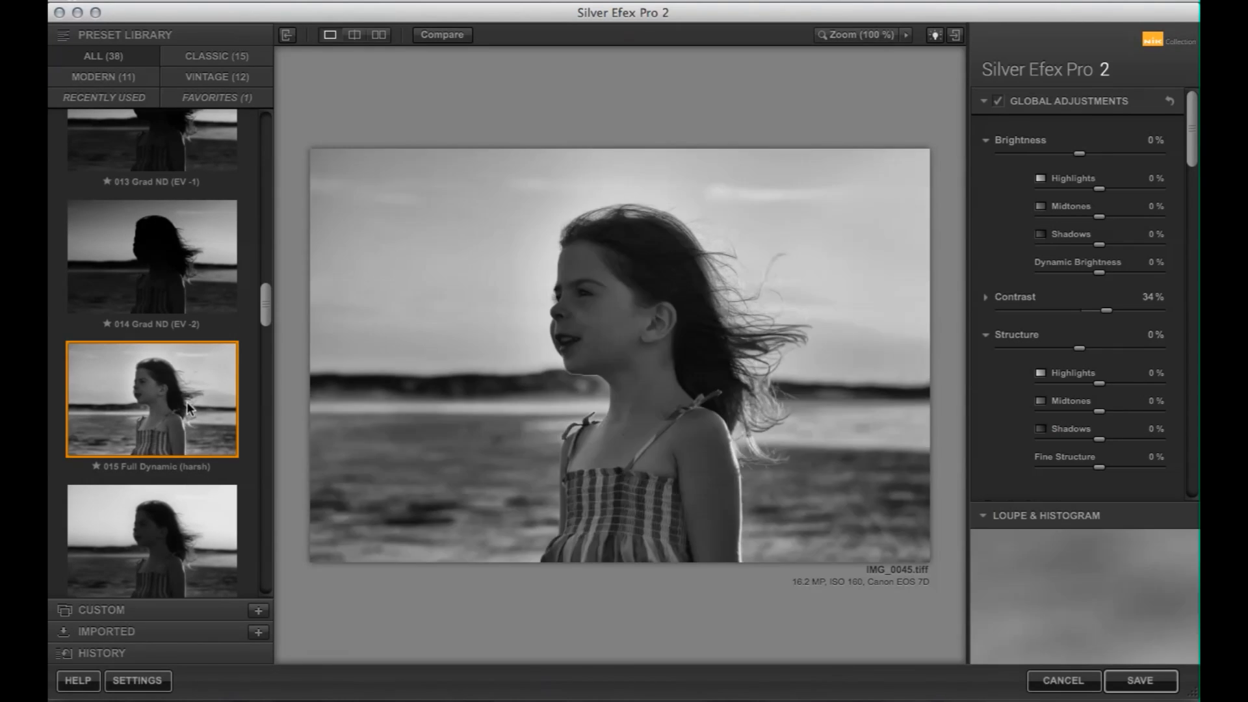
pyautogui.scroll(-2, 221, 423)
pyautogui.scroll(-1, 221, 424)
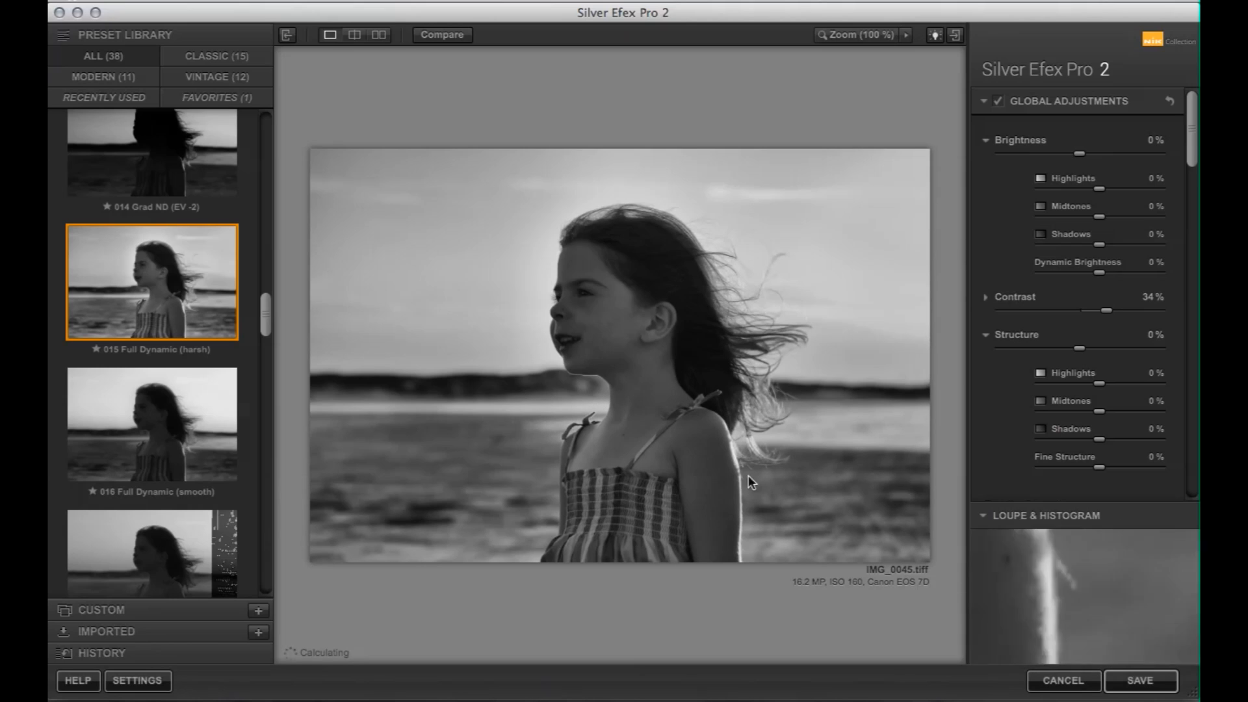
# Fine-tune the portrait with Contrast 33%, Structure 34% and Brightness Shadows 33%, and save the conversion.
pyautogui.moveTo(1107, 311); pyautogui.dragTo(1095, 348)
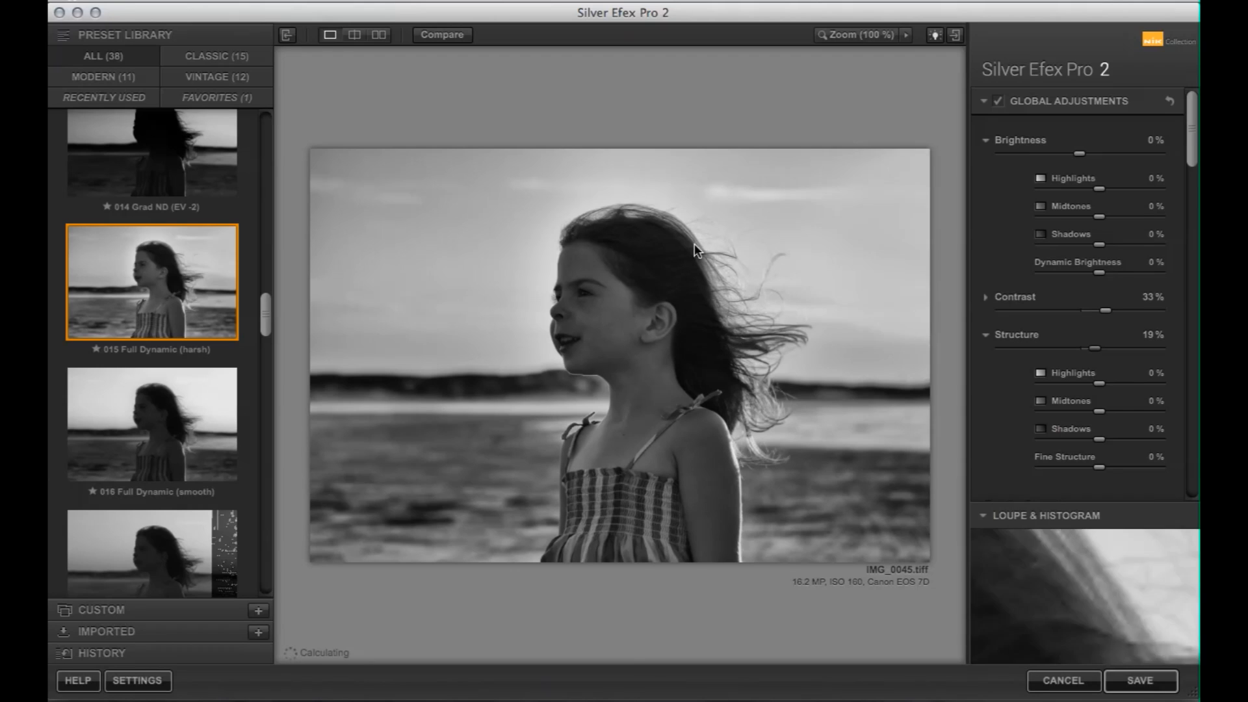
pyautogui.click(1087, 245)
pyautogui.moveTo(1091, 247); pyautogui.dragTo(1127, 246)
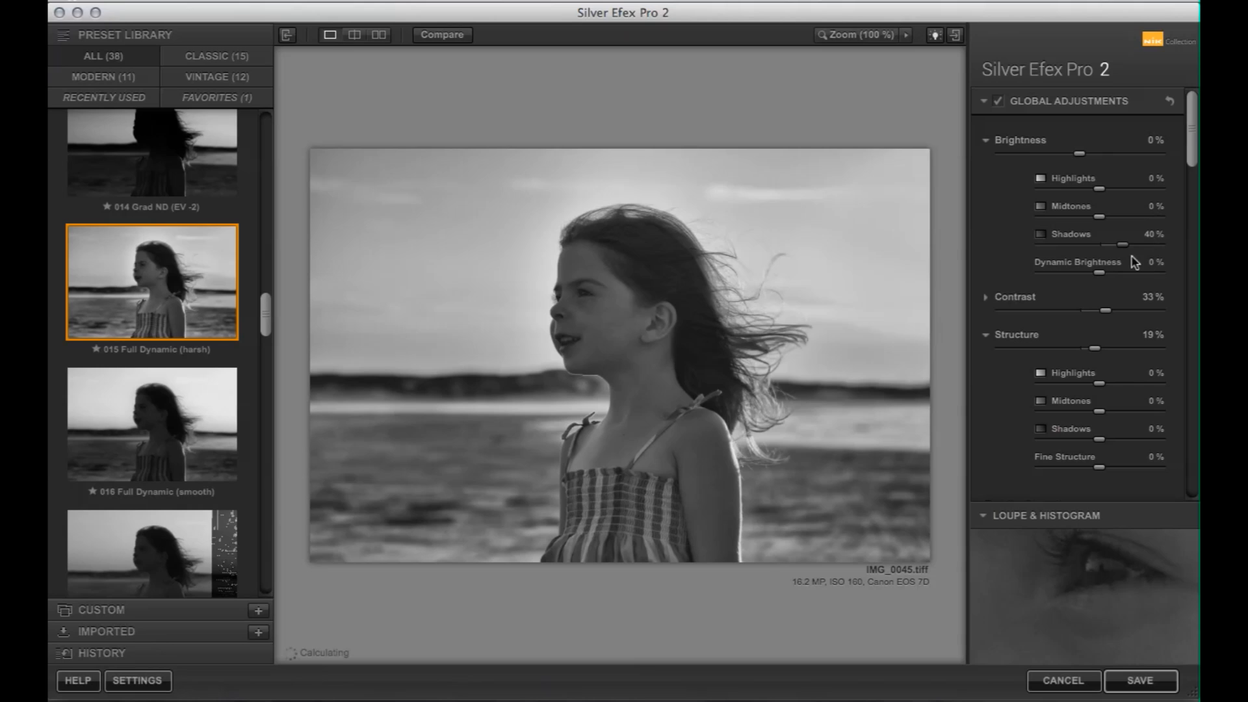
pyautogui.moveTo(1125, 247); pyautogui.dragTo(1121, 246)
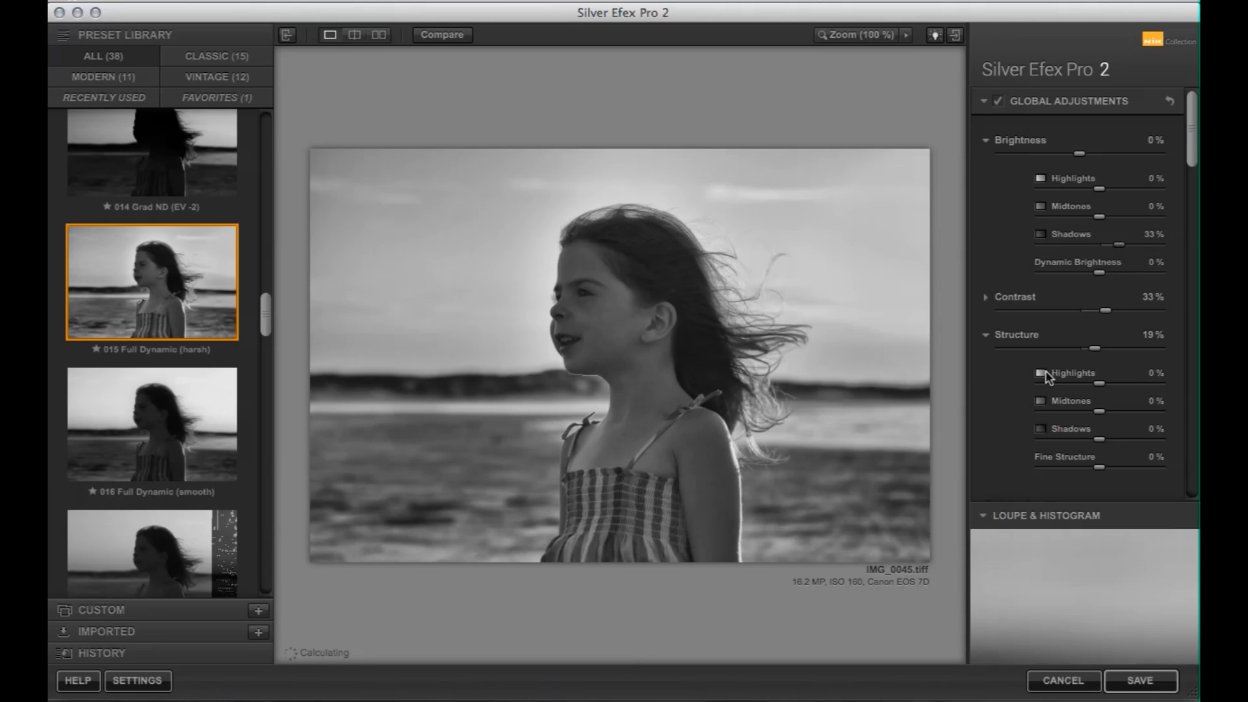
pyautogui.moveTo(1105, 350); pyautogui.dragTo(1107, 351)
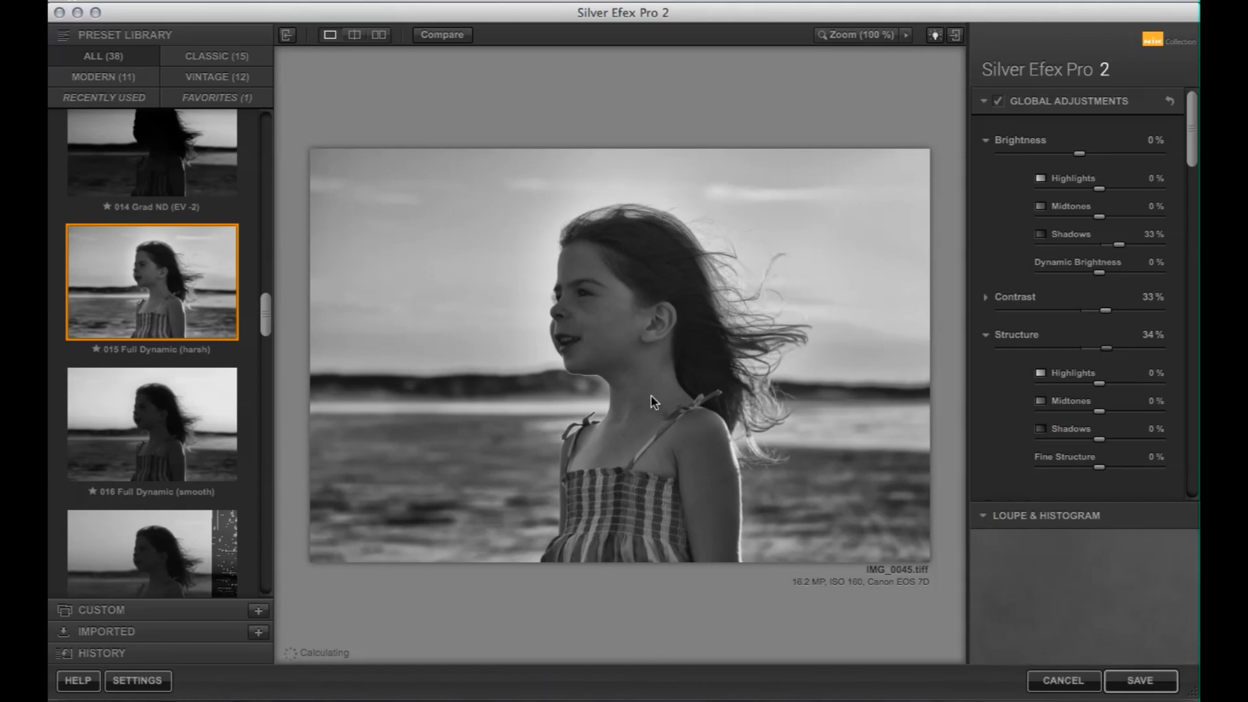
pyautogui.click(1144, 680)
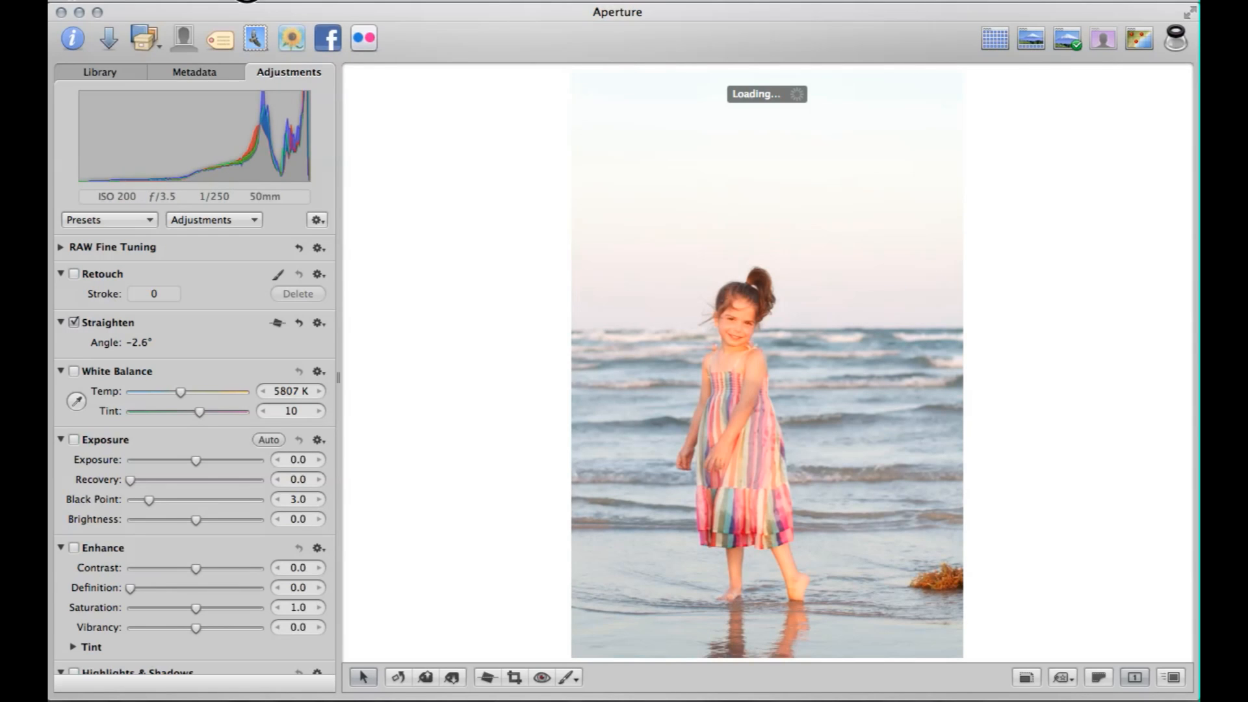
# Send the photo of the girl standing at the water's edge to the Analog Efex Pro 2 plug-in.
pyautogui.click(260, 0)
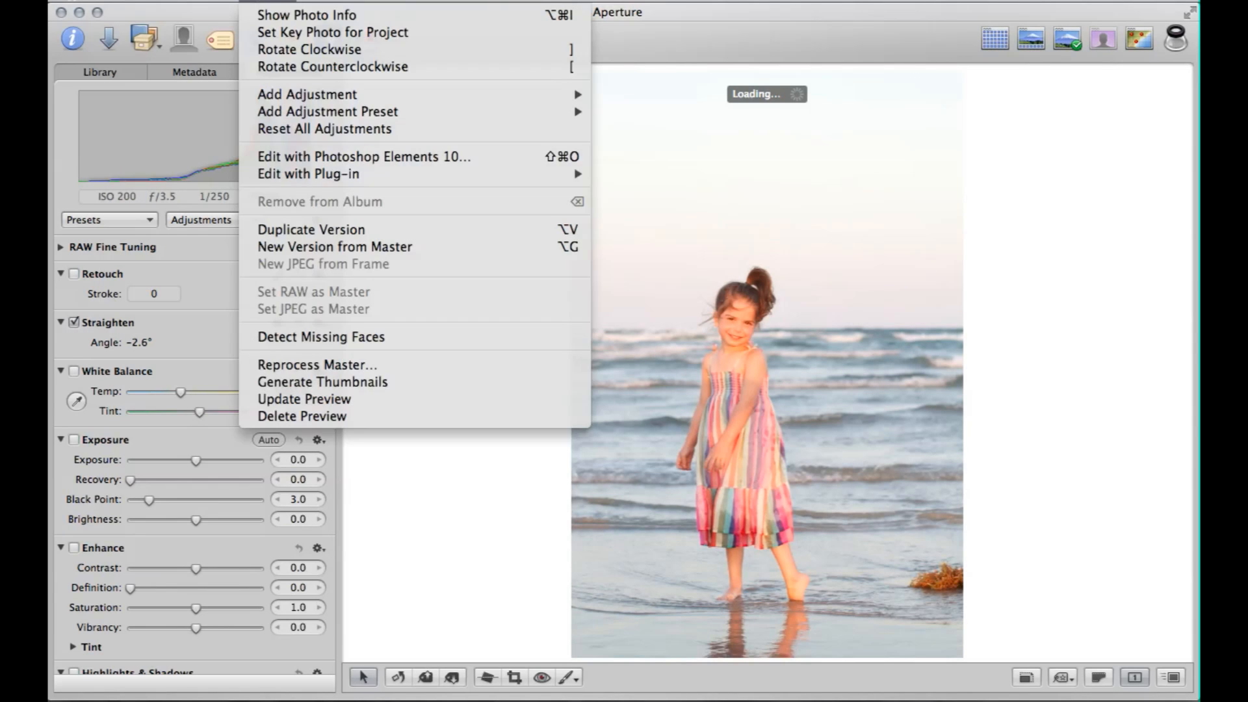
pyautogui.moveTo(361, 173)
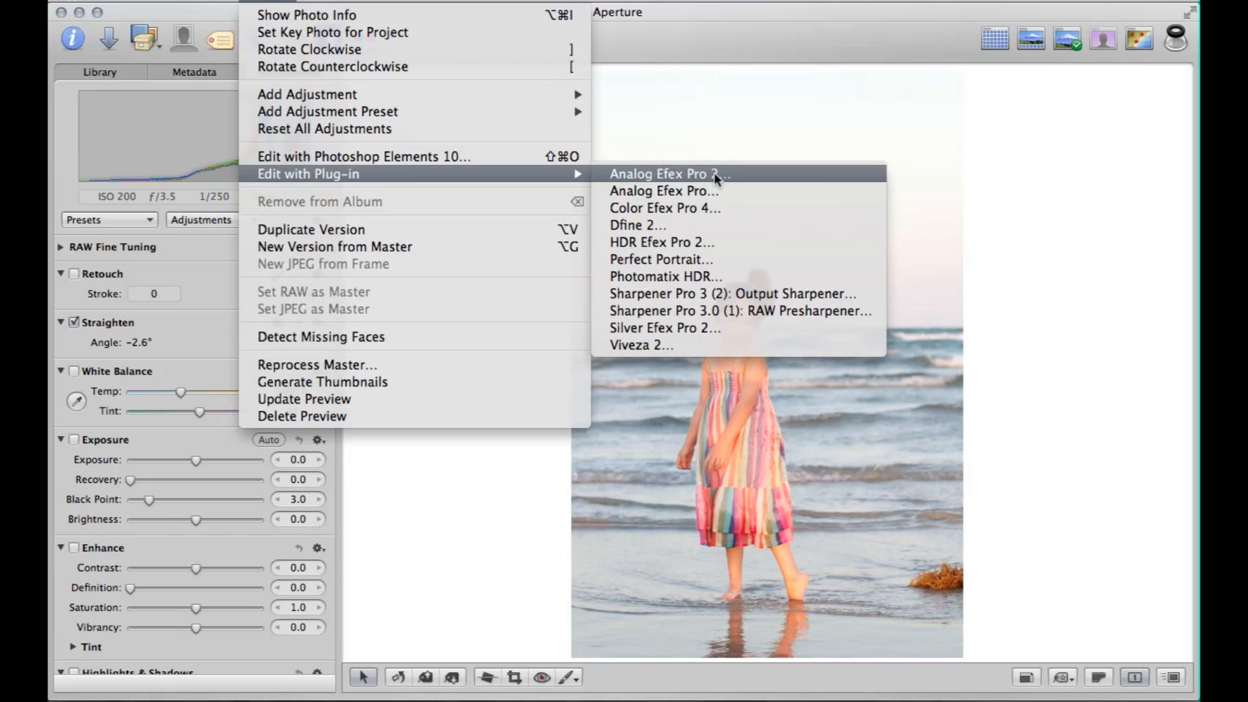
pyautogui.click(714, 173)
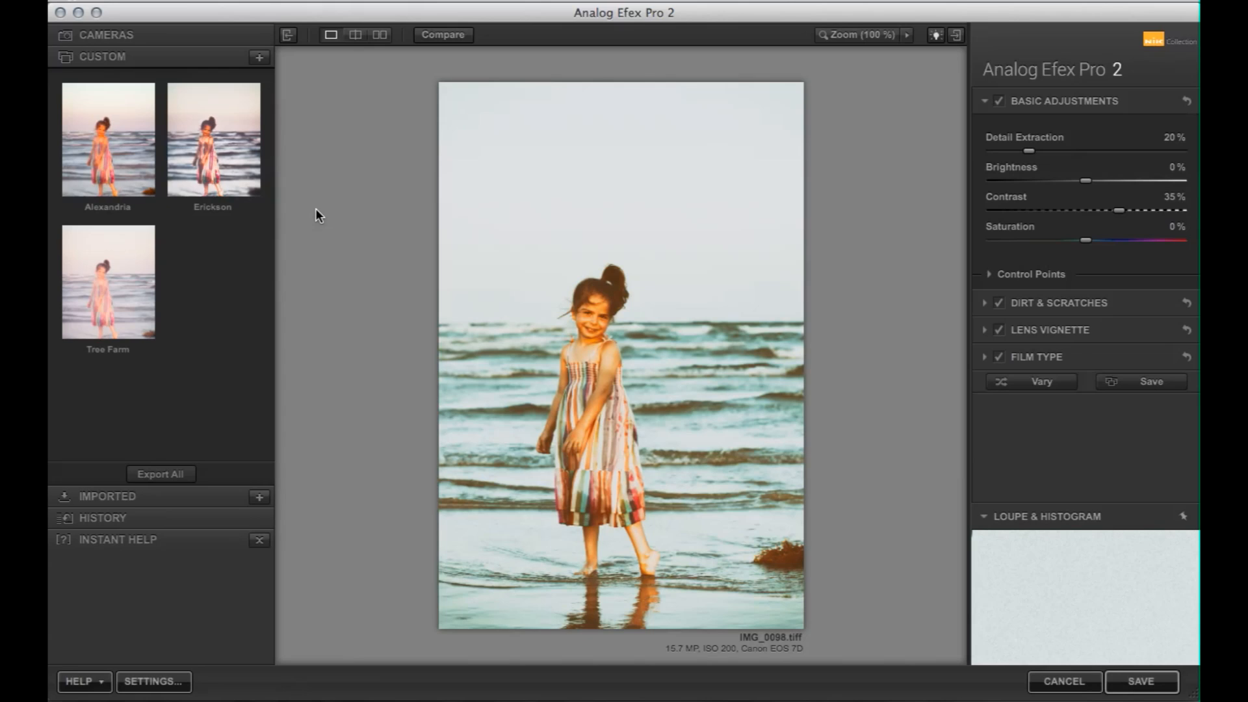
pyautogui.moveTo(104, 299)
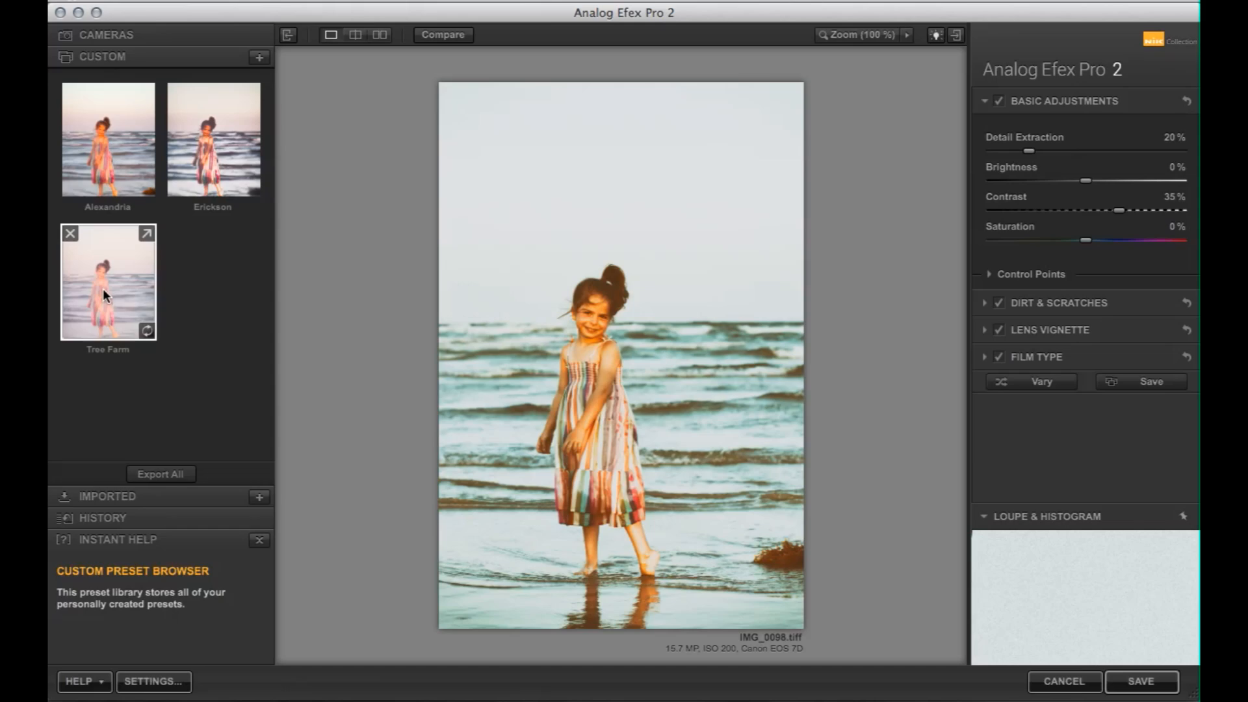
# Apply the custom Tree Farm preset to the beach photo and compare it with Film Type off and on.
pyautogui.click(103, 289)
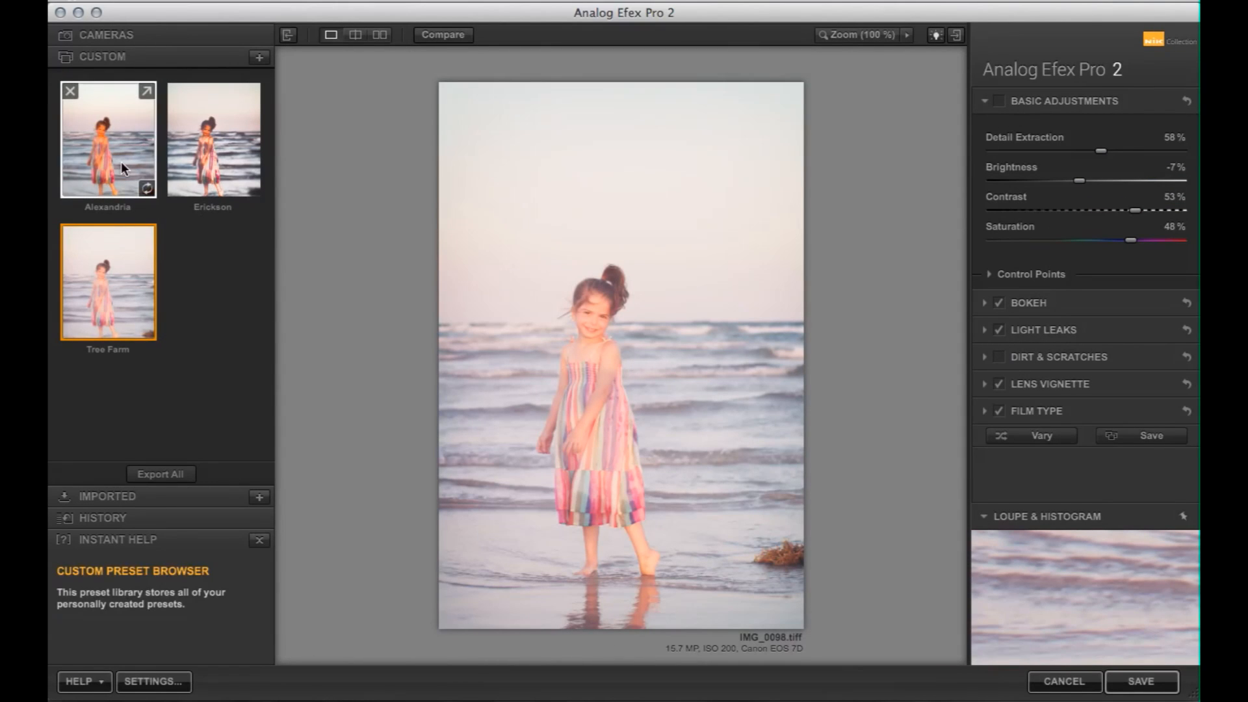
pyautogui.moveTo(122, 302)
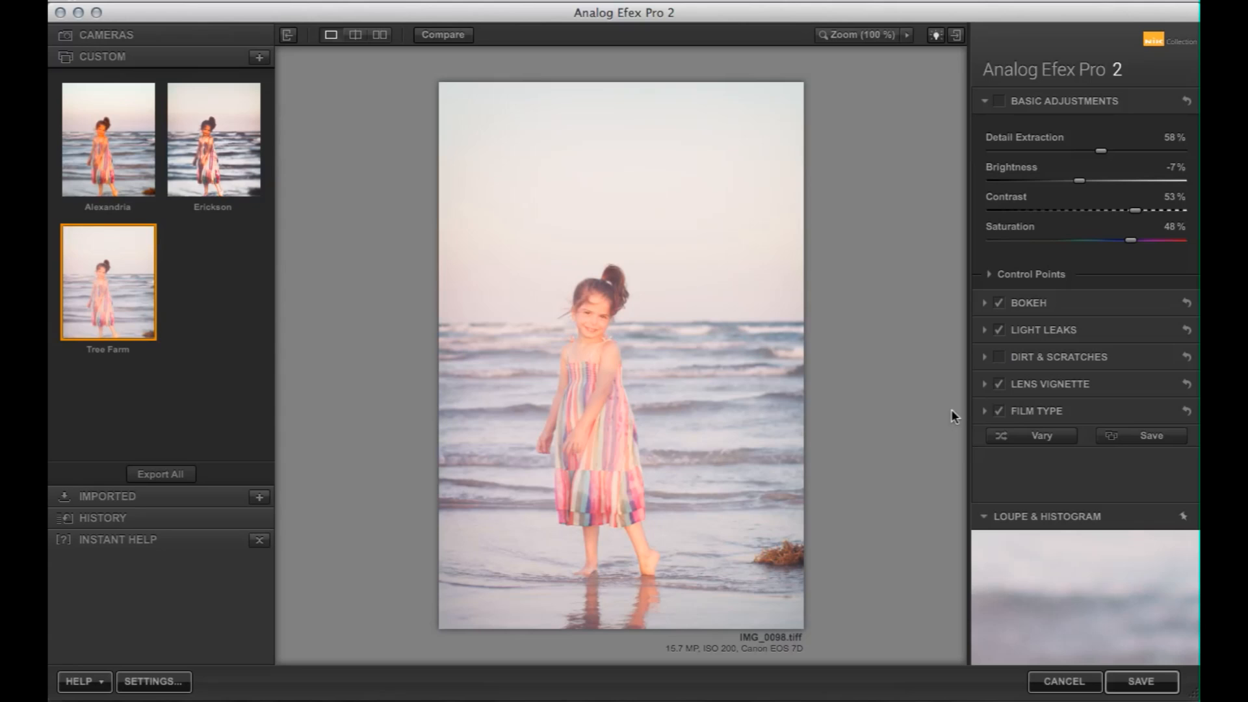
pyautogui.click(1000, 412)
pyautogui.click(1000, 412)
pyautogui.click(1000, 412)
pyautogui.click(1000, 412)
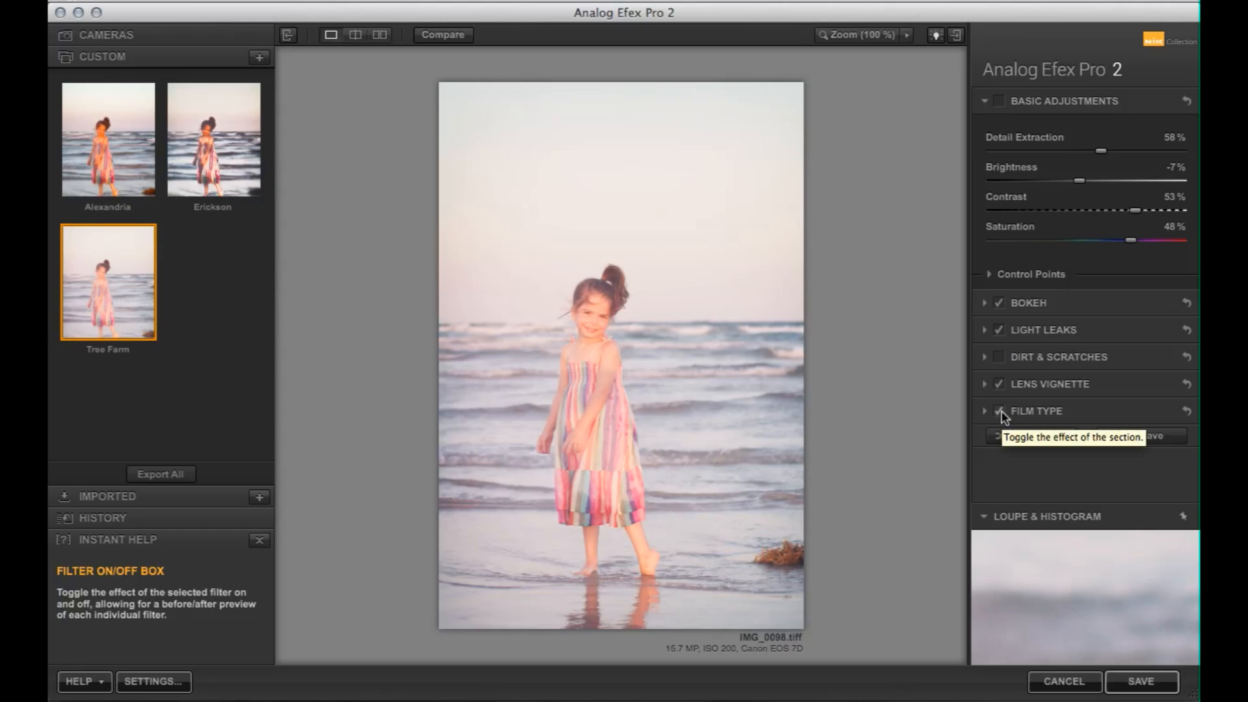
pyautogui.click(1000, 412)
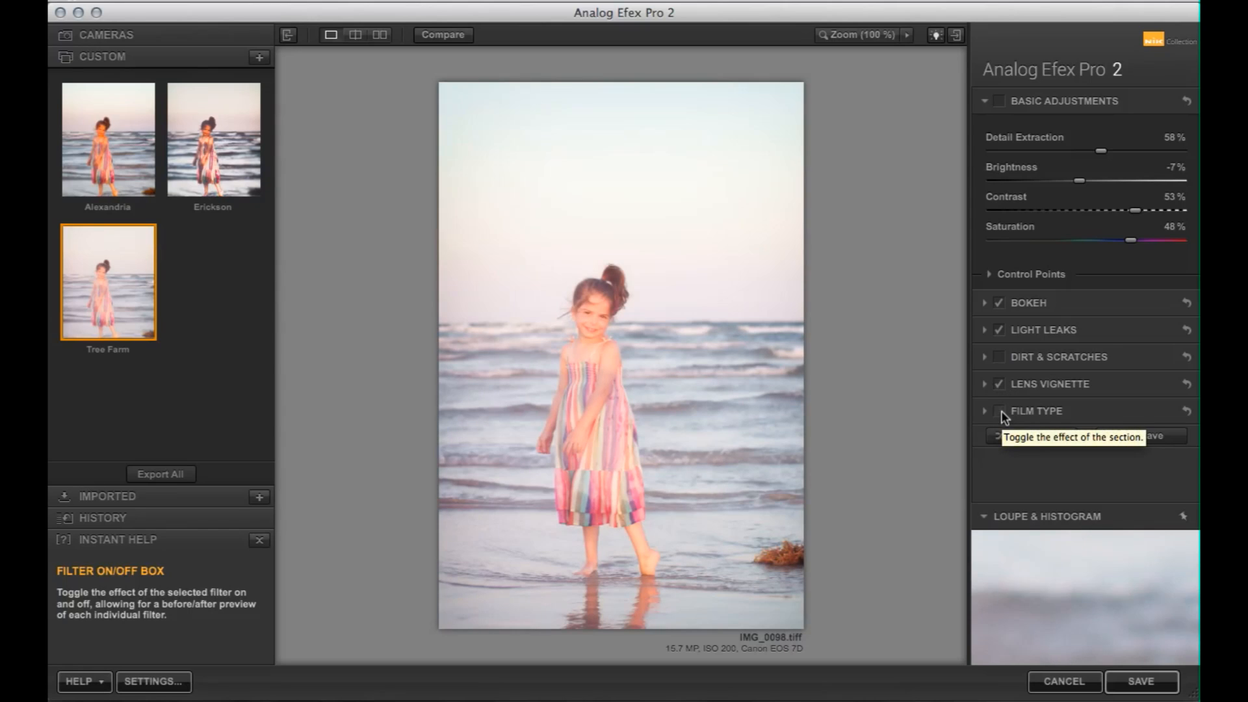
pyautogui.click(1000, 412)
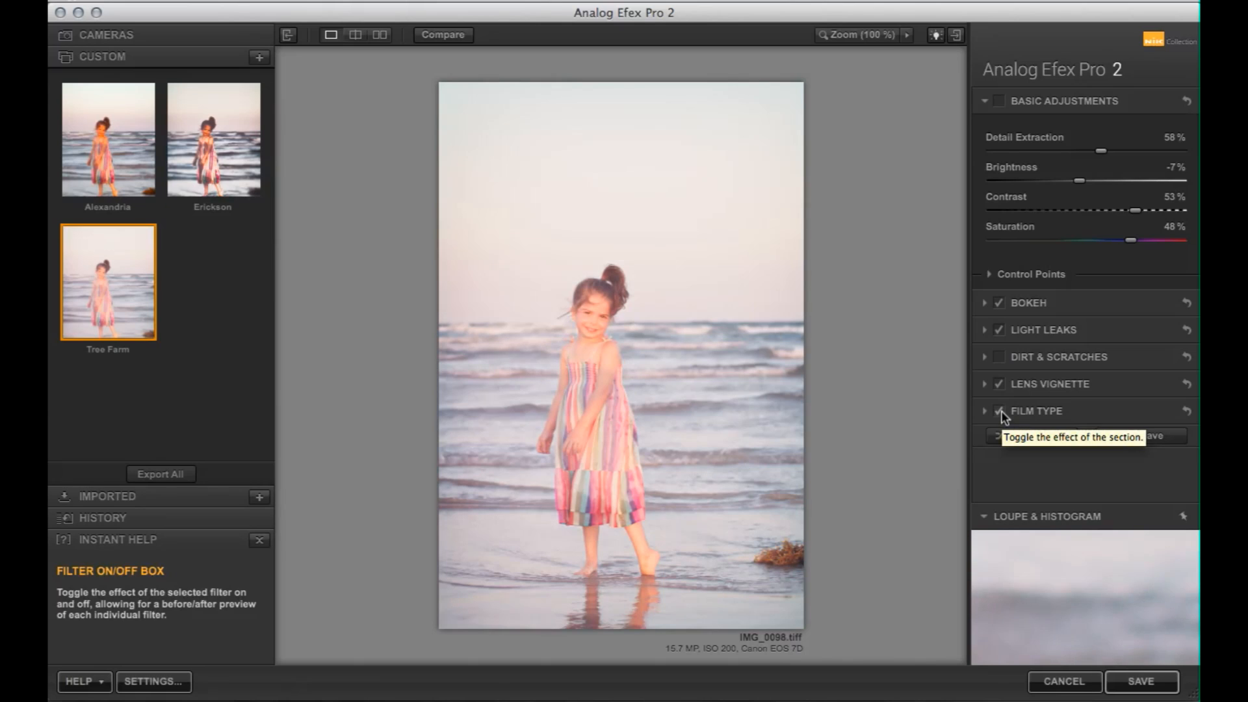
# Shift the Subtle film type's fading well toward Neutral and set its Strength to 17%.
pyautogui.click(1060, 418)
pyautogui.scroll(-10, 1064, 424)
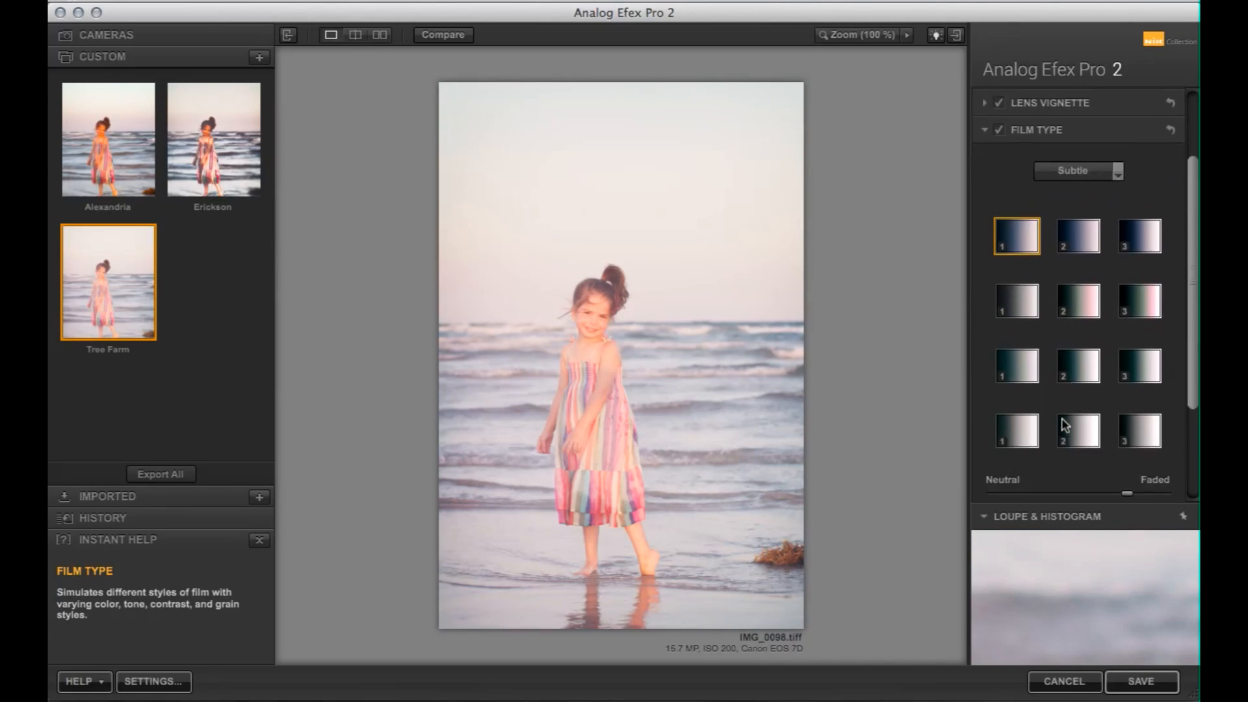
pyautogui.click(1024, 349)
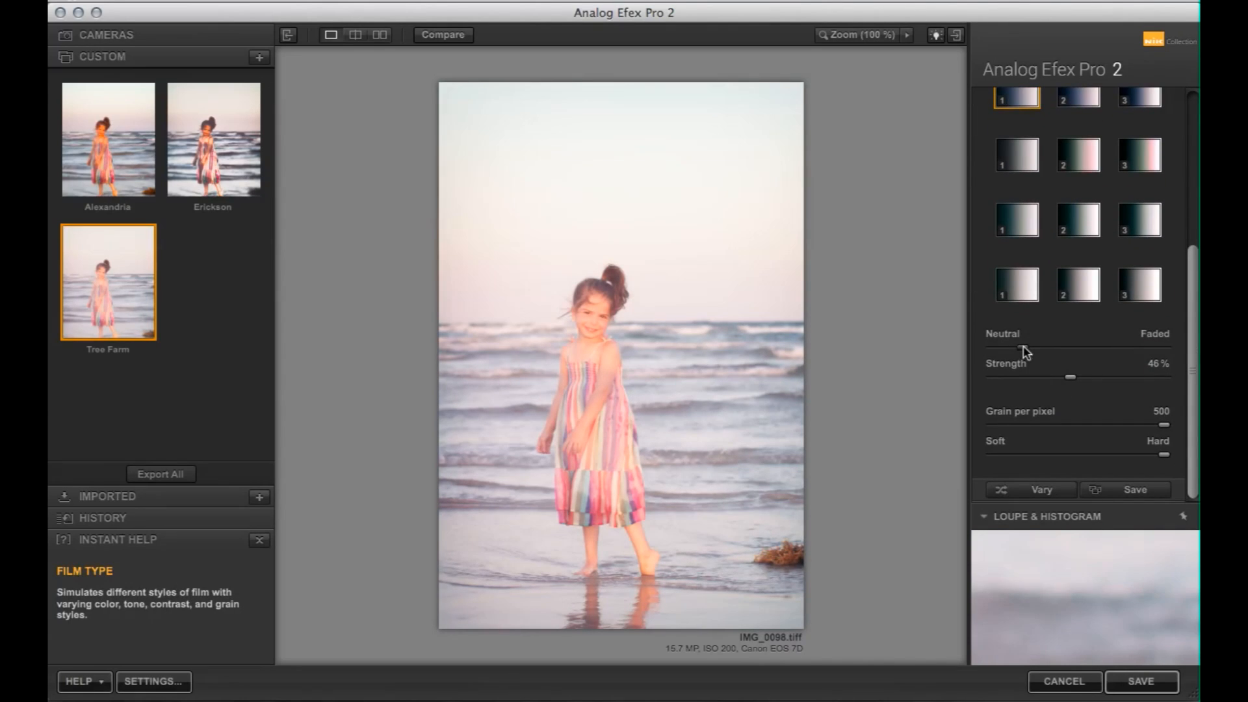
pyautogui.scroll(8, 1059, 320)
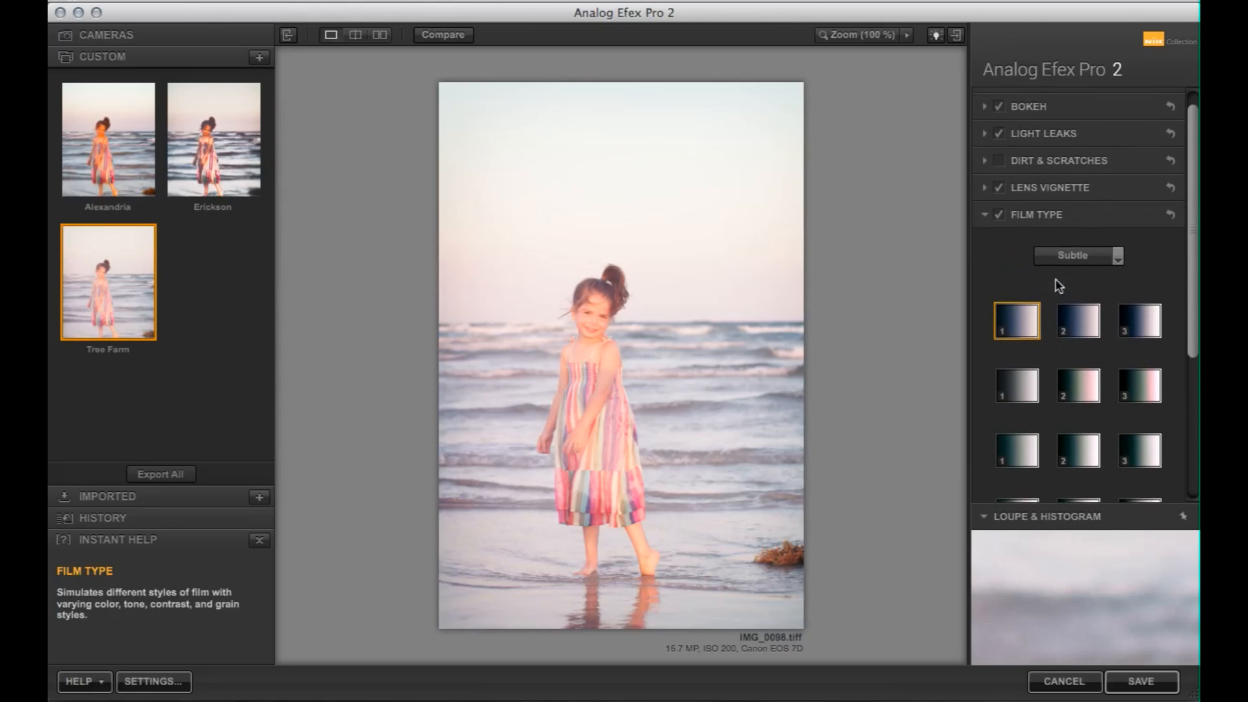
pyautogui.scroll(-8, 1078, 371)
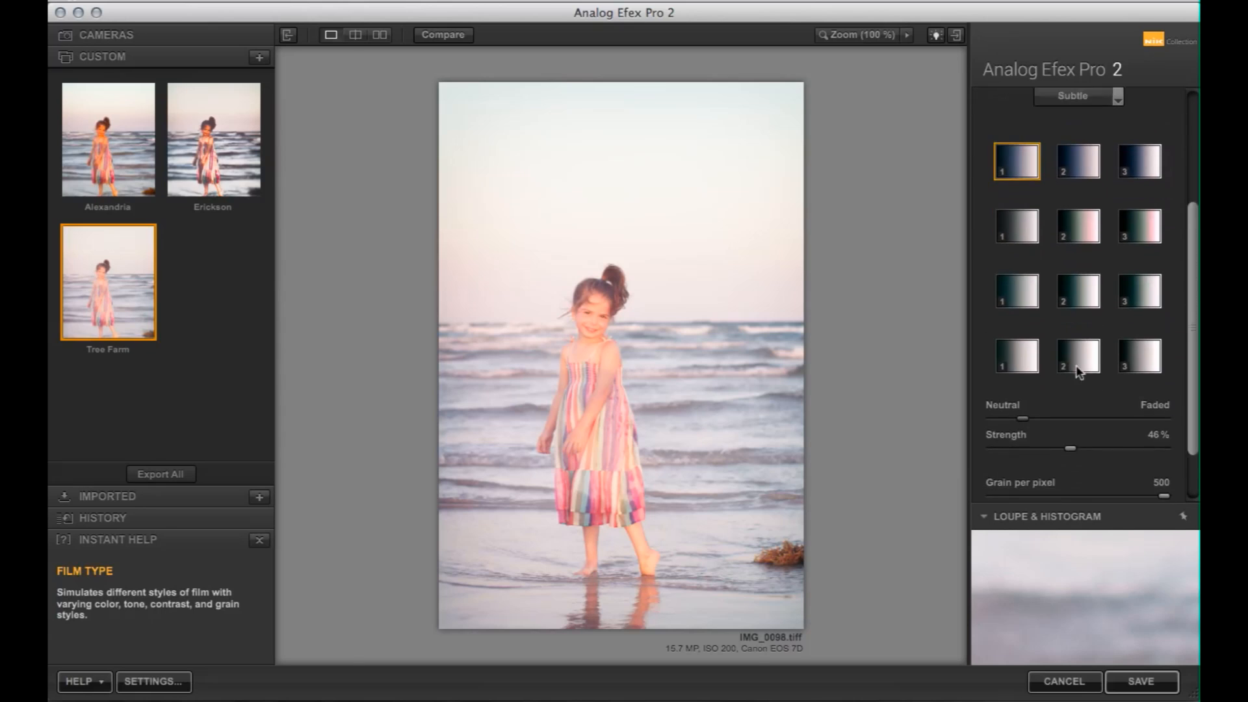
pyautogui.click(1022, 376)
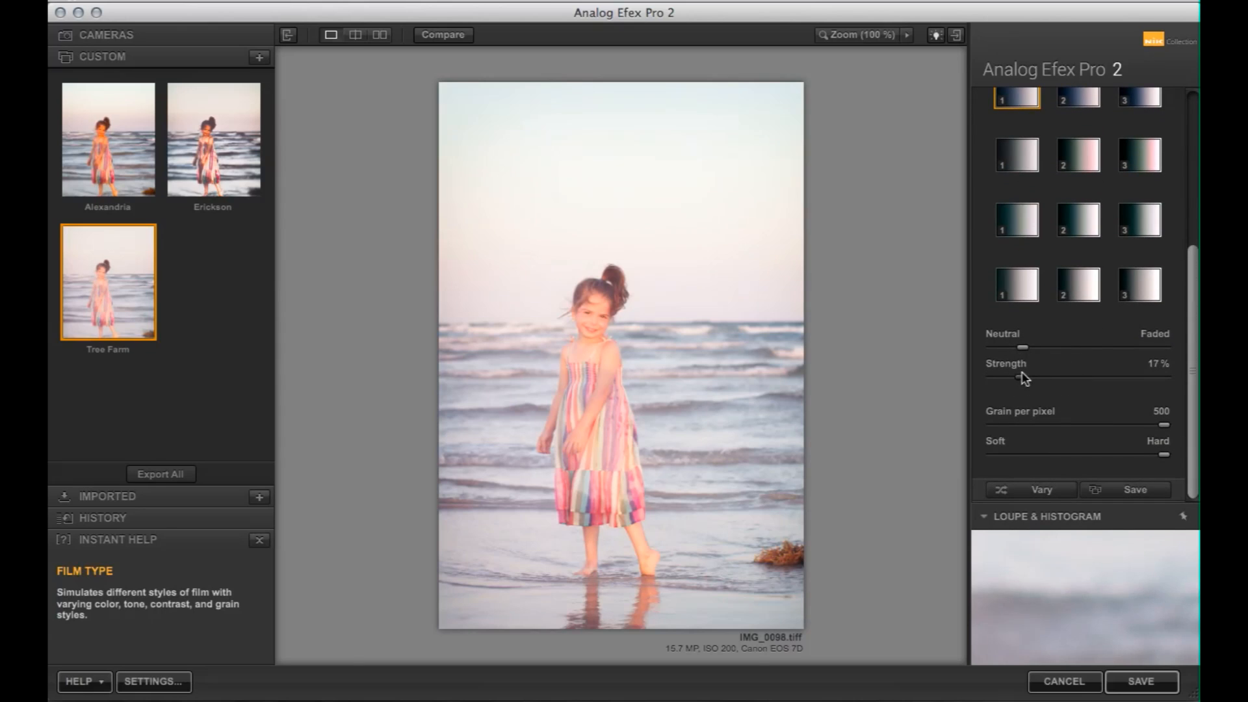
pyautogui.scroll(8, 1061, 363)
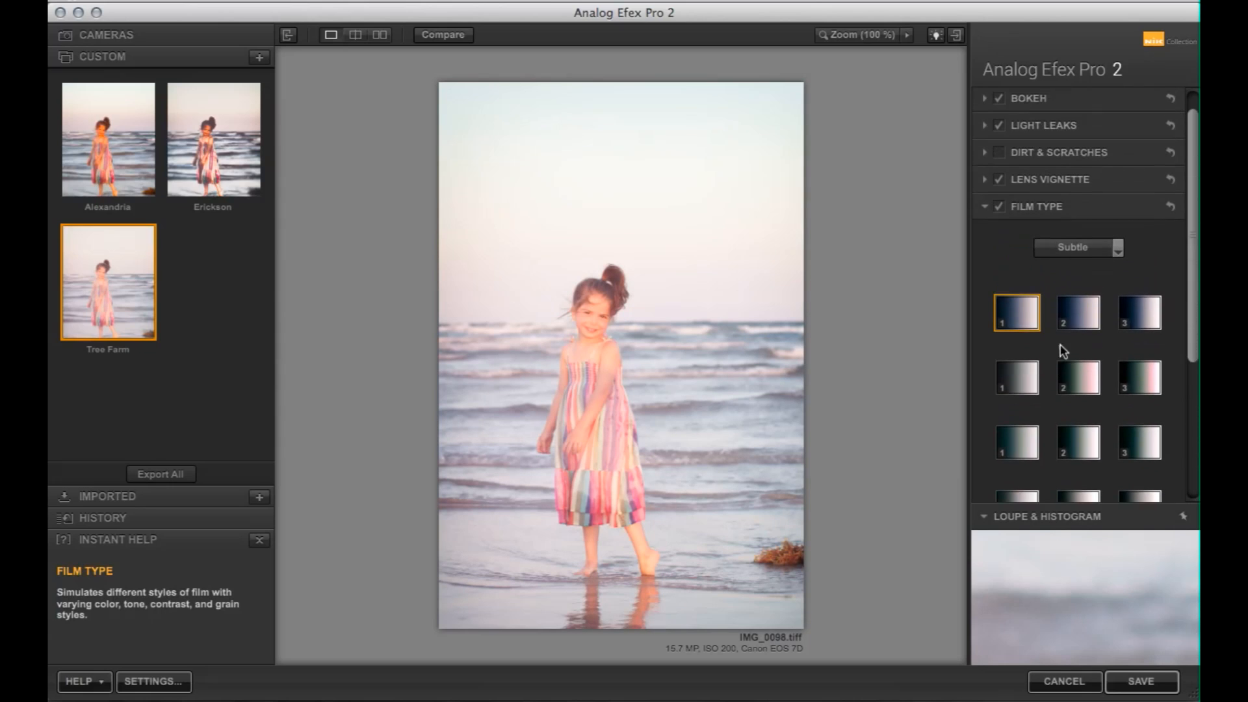
# Browse the Crisp and Dynamic light leak styles and return to the Soft style.
pyautogui.scroll(1, 1063, 351)
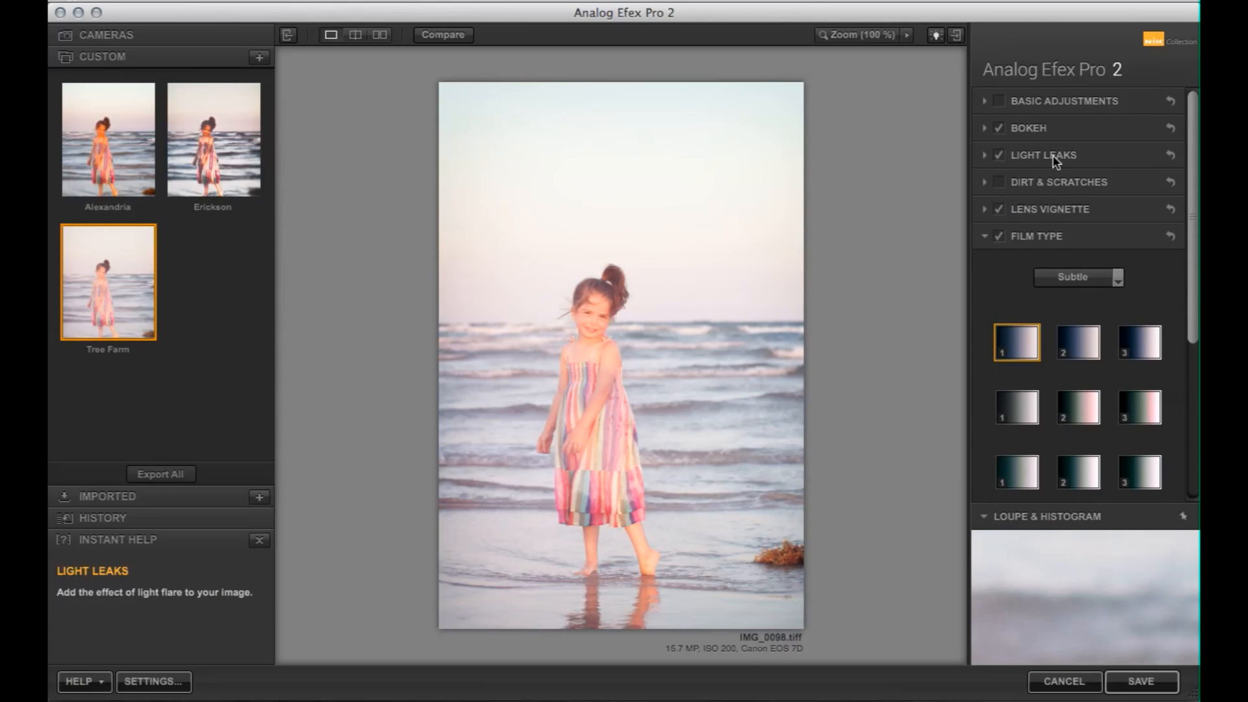
pyautogui.click(1053, 155)
pyautogui.click(1055, 242)
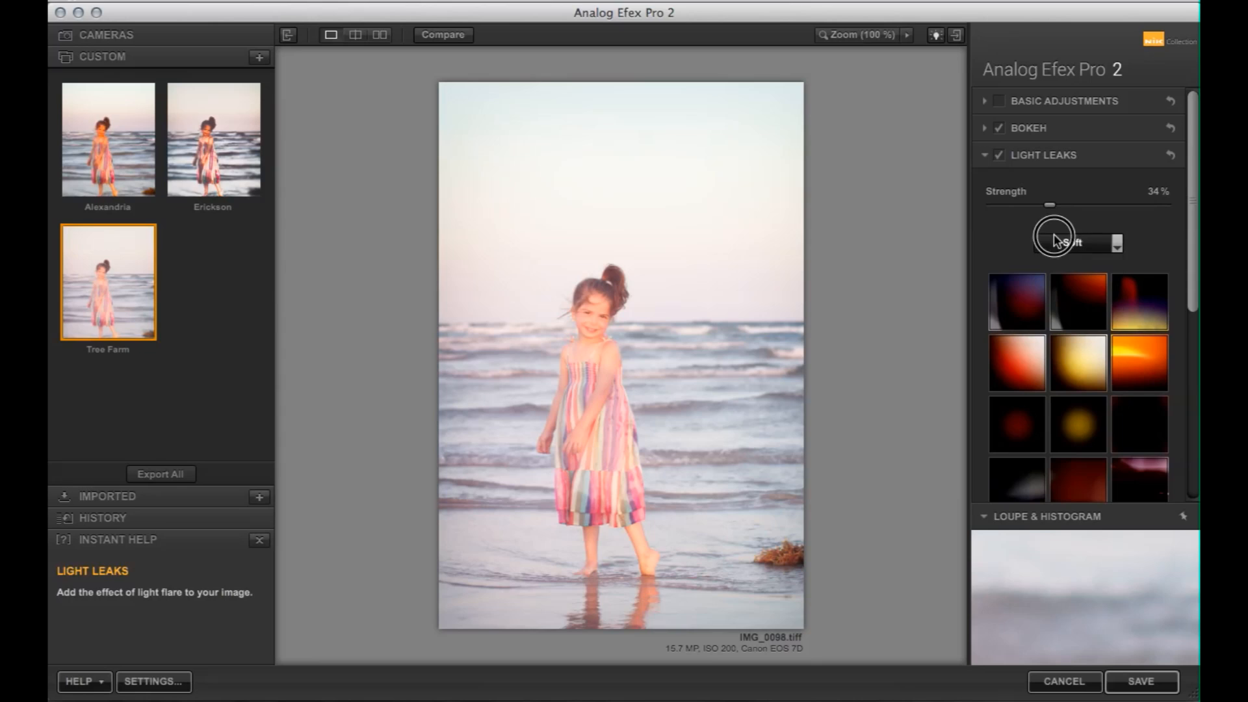
pyautogui.click(1065, 284)
pyautogui.click(1080, 243)
pyautogui.click(1079, 299)
pyautogui.click(1092, 250)
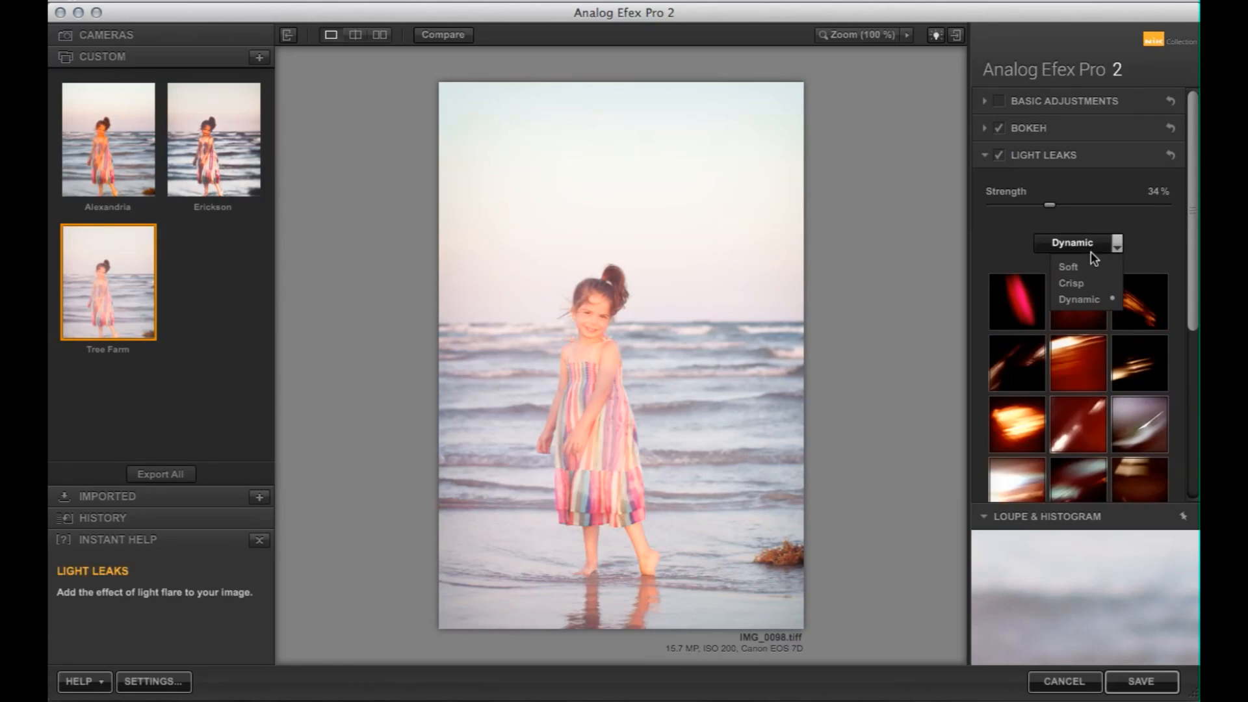
pyautogui.click(1068, 267)
# Try the red-and-white light leak beside the girl's dress and the dark blue-and-red one in the sky above her.
pyautogui.click(1020, 357)
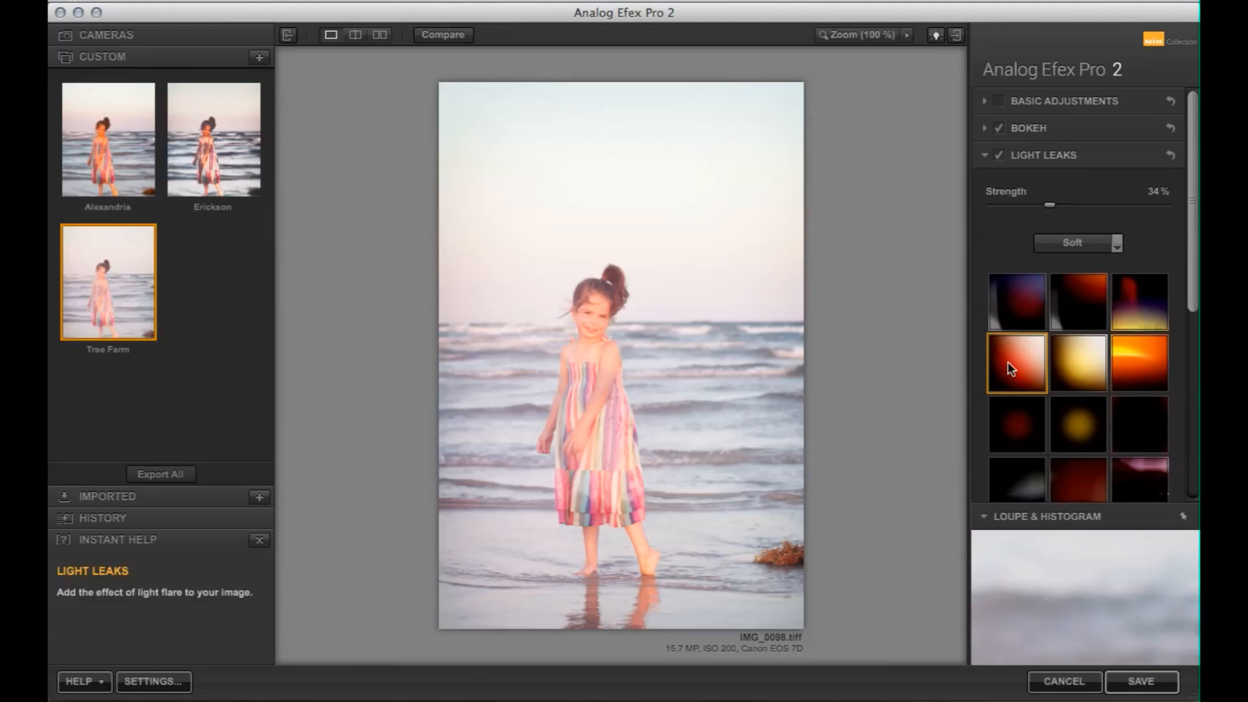
pyautogui.moveTo(635, 308); pyautogui.dragTo(437, 487)
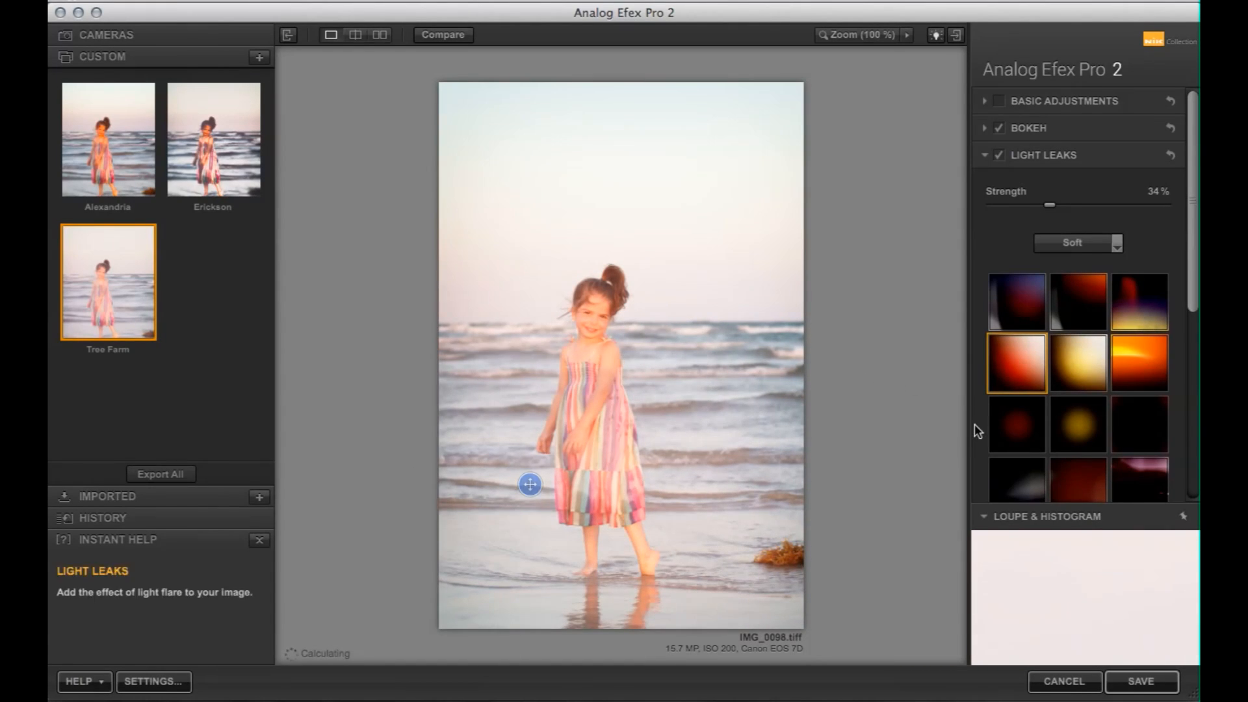
pyautogui.scroll(-1, 1096, 401)
pyautogui.scroll(-10, 1095, 398)
pyautogui.scroll(4, 1079, 292)
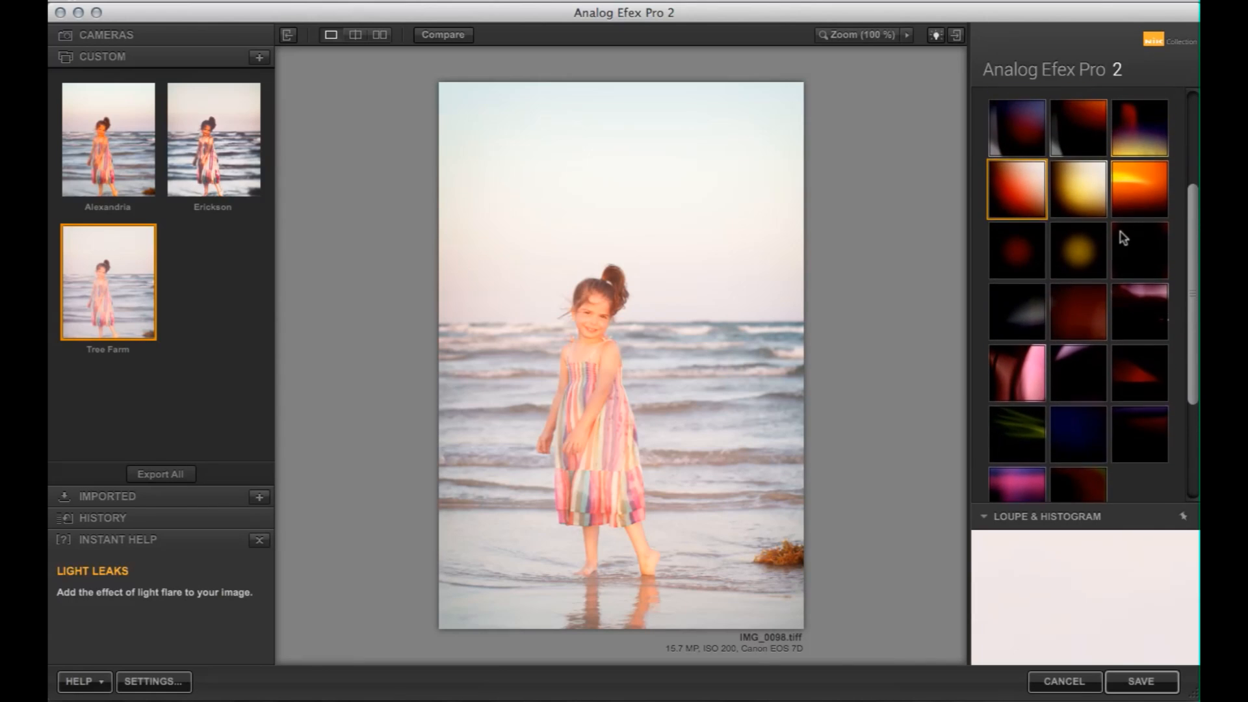
pyautogui.scroll(5, 1105, 224)
pyautogui.click(1033, 201)
pyautogui.moveTo(530, 484); pyautogui.dragTo(710, 215)
# Apply the pink-and-purple soft light leak and place it in the sky up and right of the girl's head.
pyautogui.scroll(-3, 1085, 306)
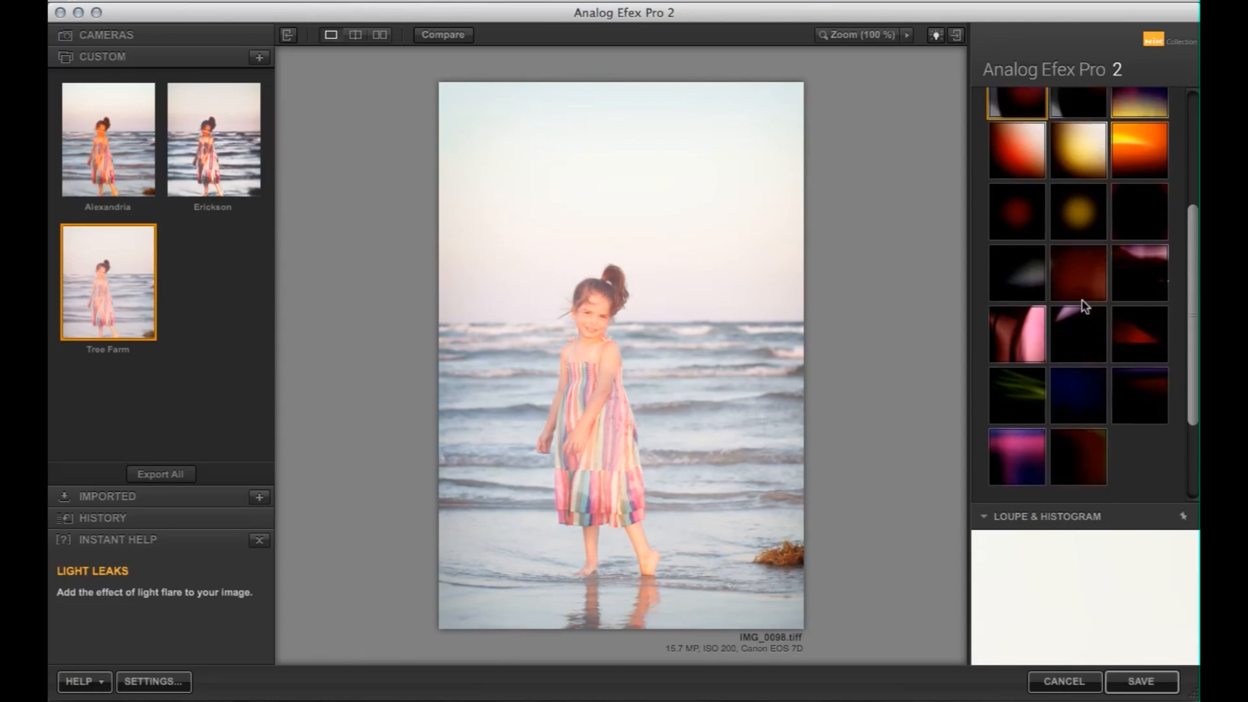
pyautogui.scroll(-2, 1084, 306)
pyautogui.click(1021, 317)
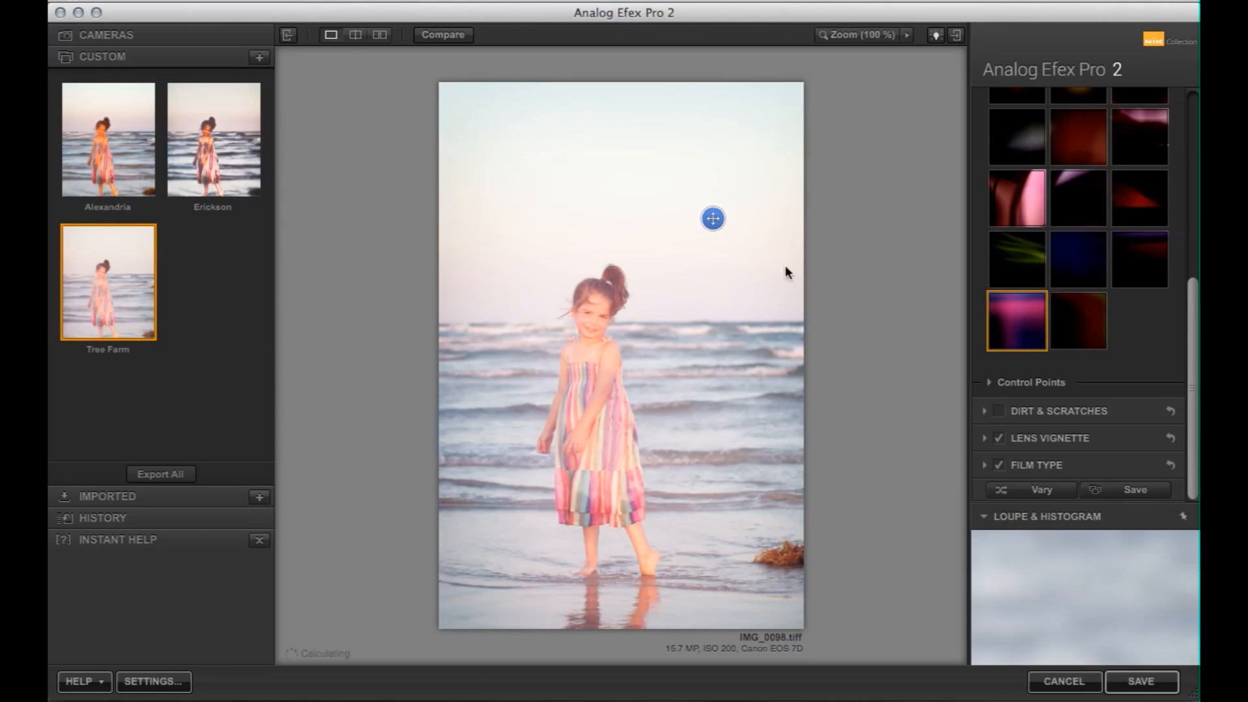
pyautogui.moveTo(713, 218)
pyautogui.mouseDown()
pyautogui.moveTo(569, 349)
pyautogui.moveTo(661, 374)
pyautogui.moveTo(734, 439)
pyautogui.moveTo(599, 290)
pyautogui.moveTo(725, 202)
pyautogui.mouseUp()
# Compare the photo with Light Leaks off and on, and reduce the light leak Strength.
pyautogui.scroll(5, 1034, 250)
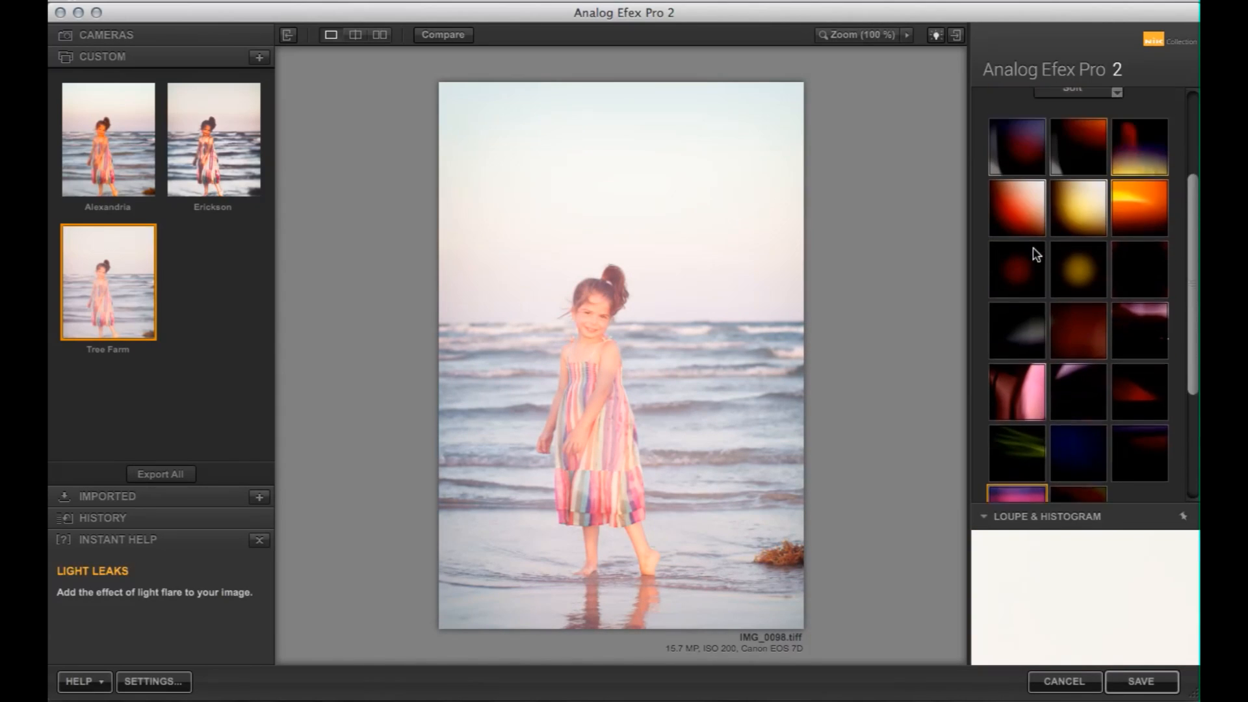
pyautogui.scroll(3, 1034, 250)
pyautogui.click(1000, 151)
pyautogui.click(1000, 151)
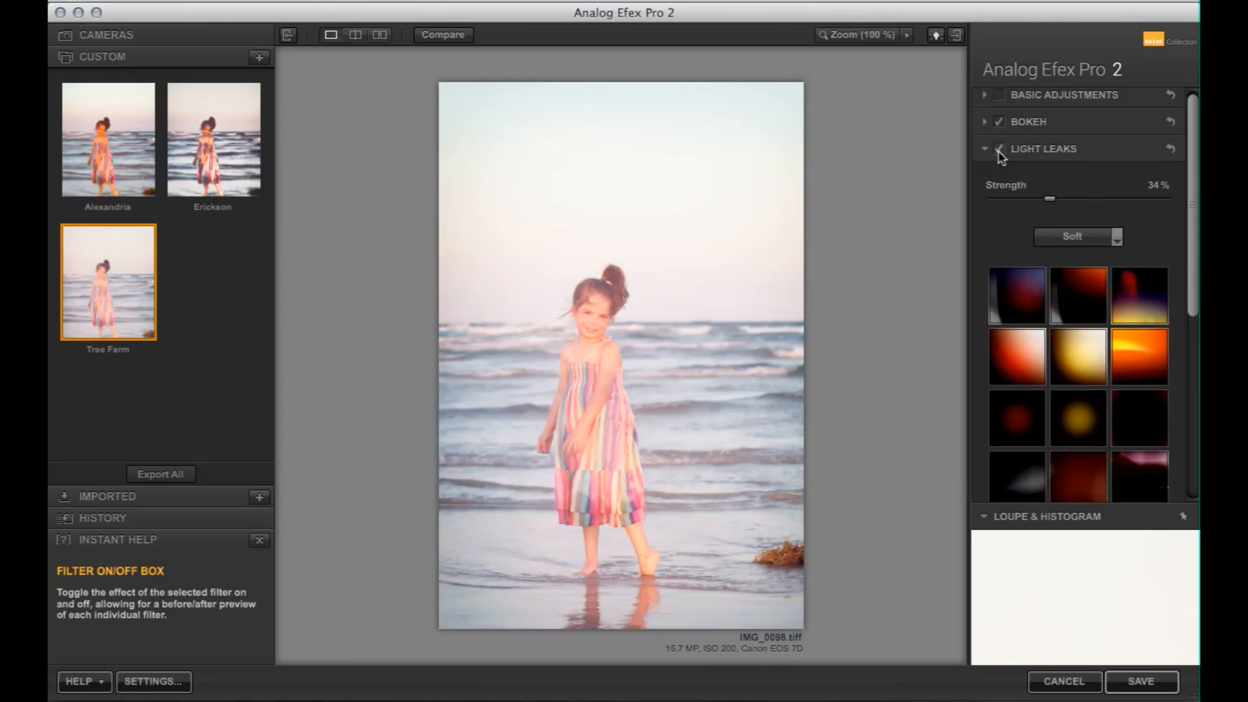
pyautogui.click(1010, 198)
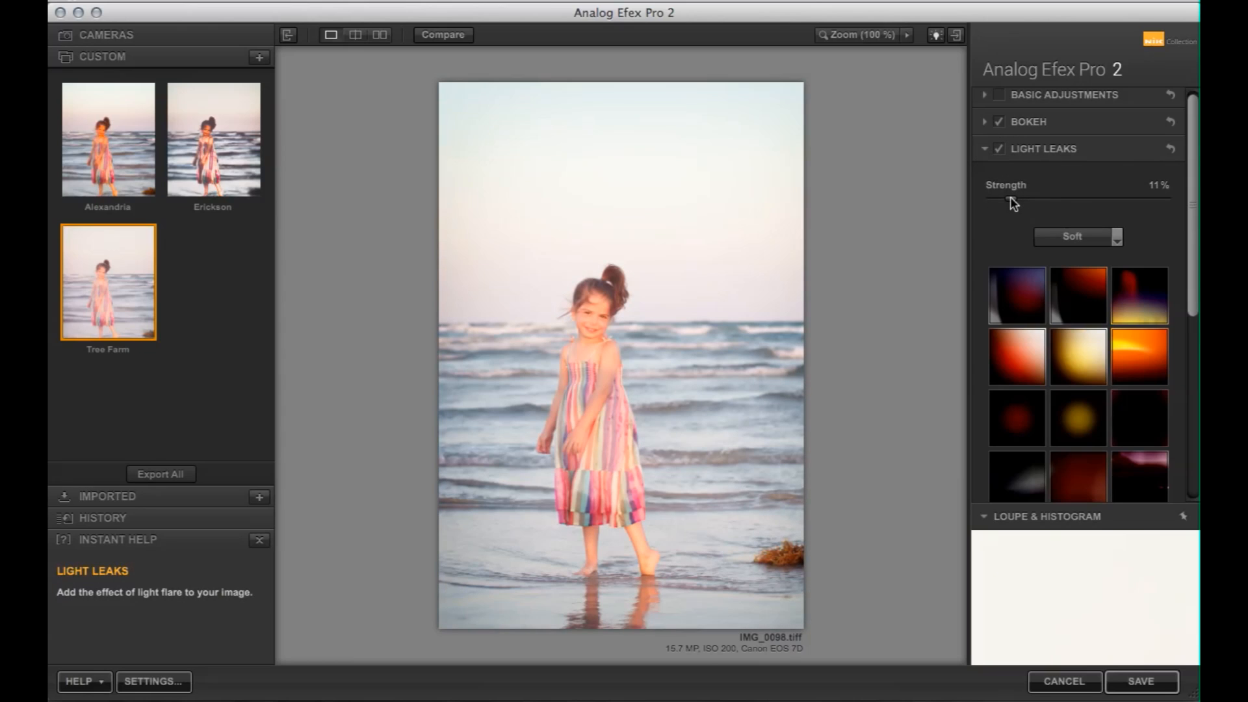
pyautogui.click(1024, 198)
pyautogui.scroll(-8, 1034, 292)
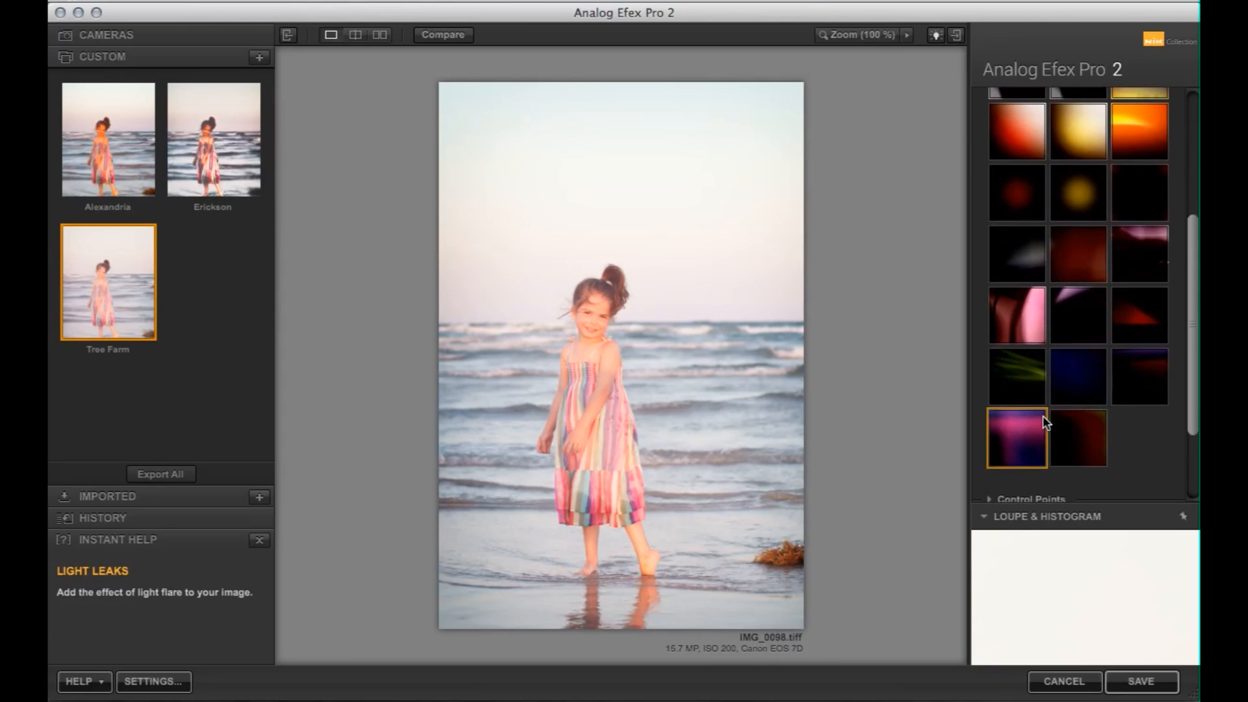
pyautogui.click(1040, 416)
# Compare the Lens Vignette off and on, recenter it slightly on the girl, and set its Size to 91%.
pyautogui.scroll(-3, 1034, 418)
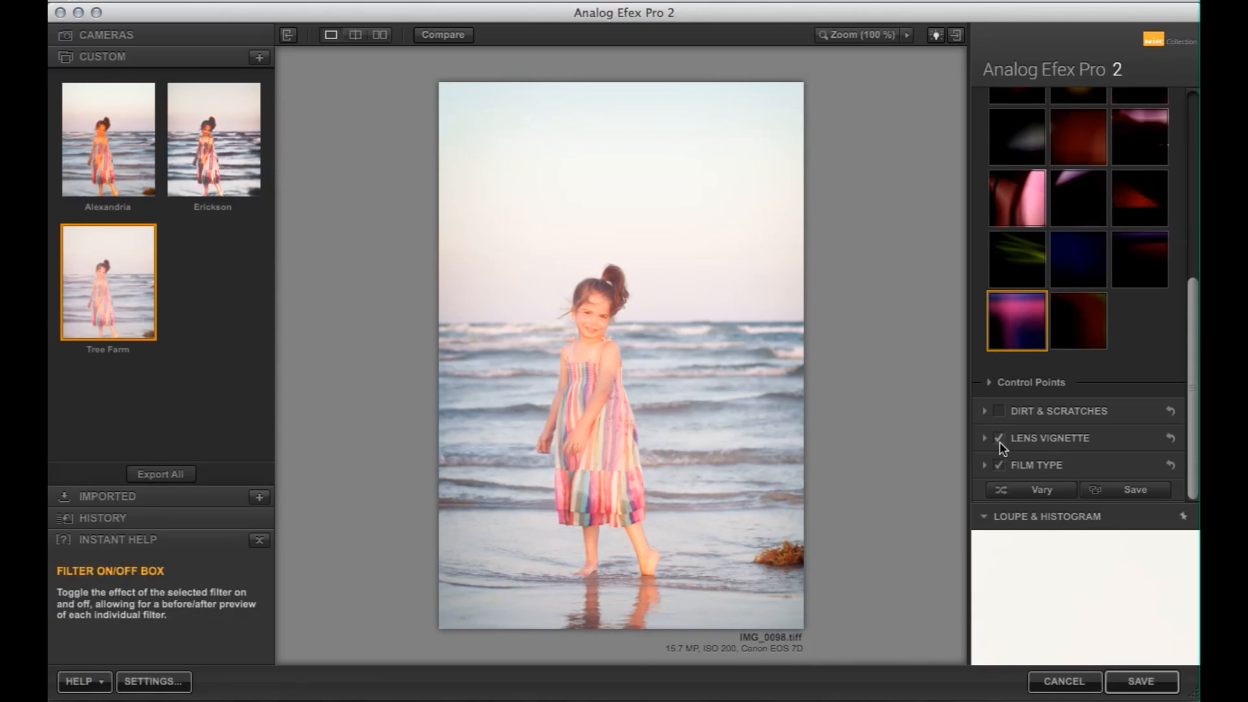
pyautogui.click(999, 438)
pyautogui.click(1036, 440)
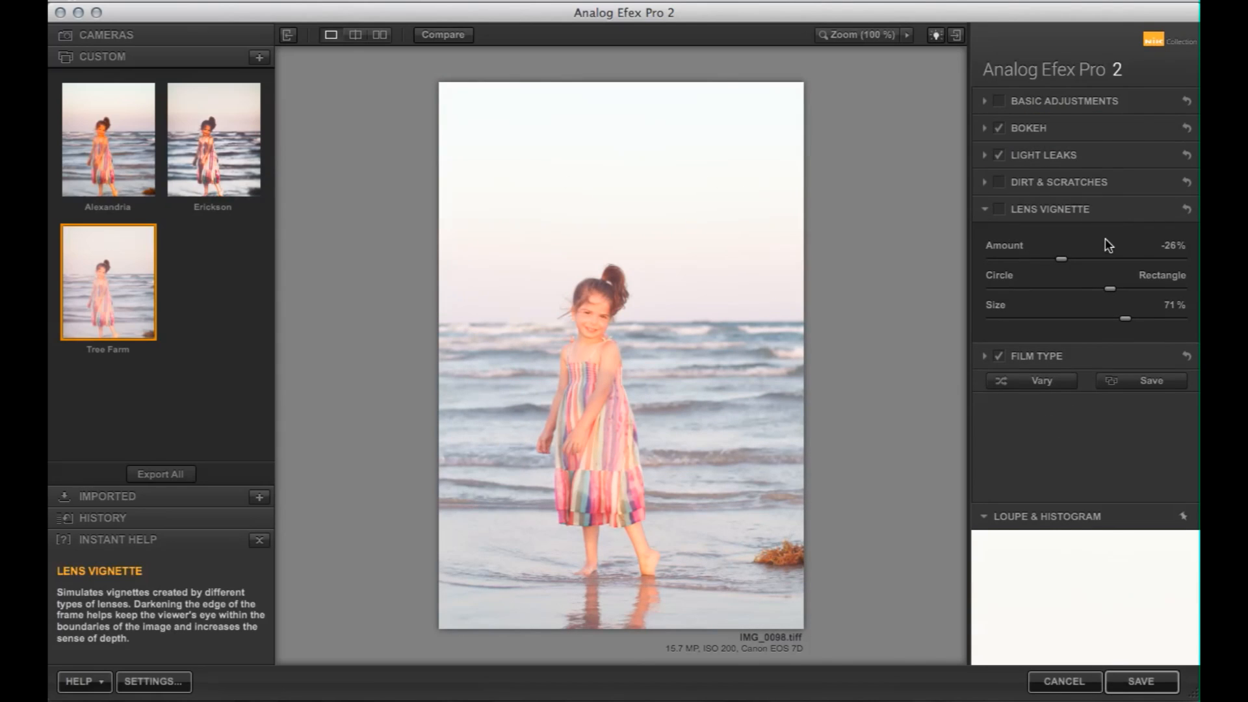
pyautogui.click(999, 209)
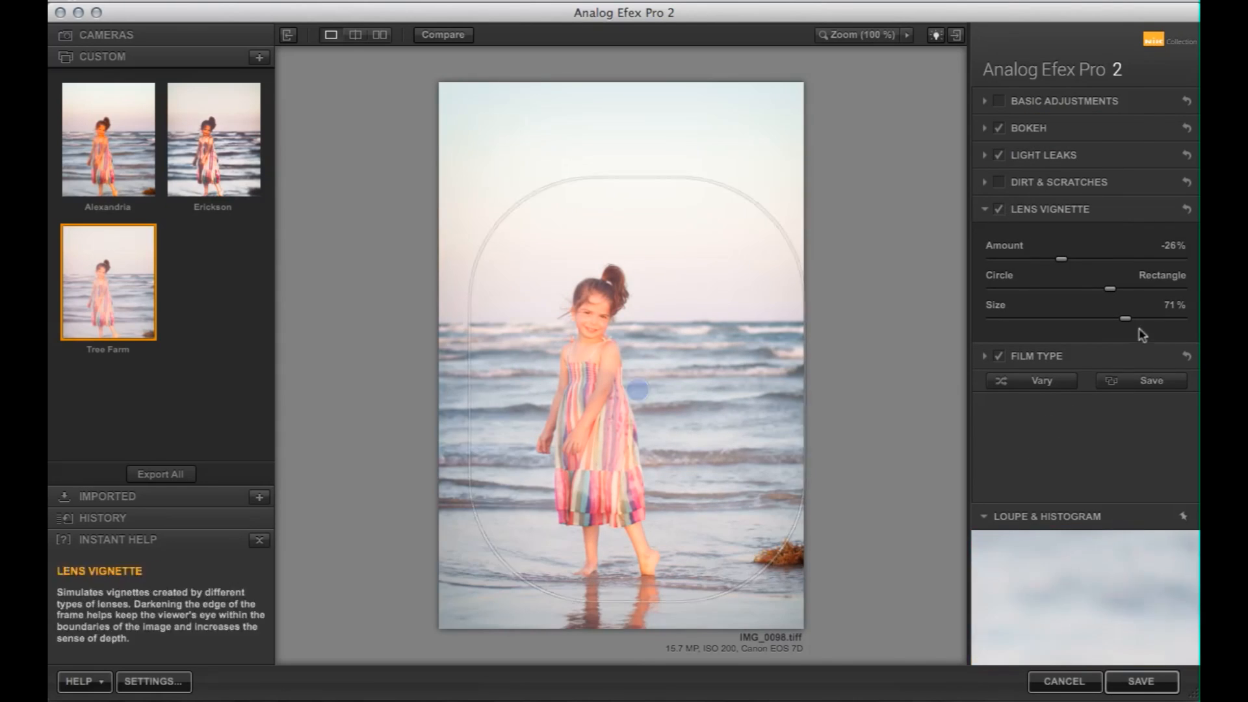
pyautogui.moveTo(638, 390); pyautogui.dragTo(614, 394)
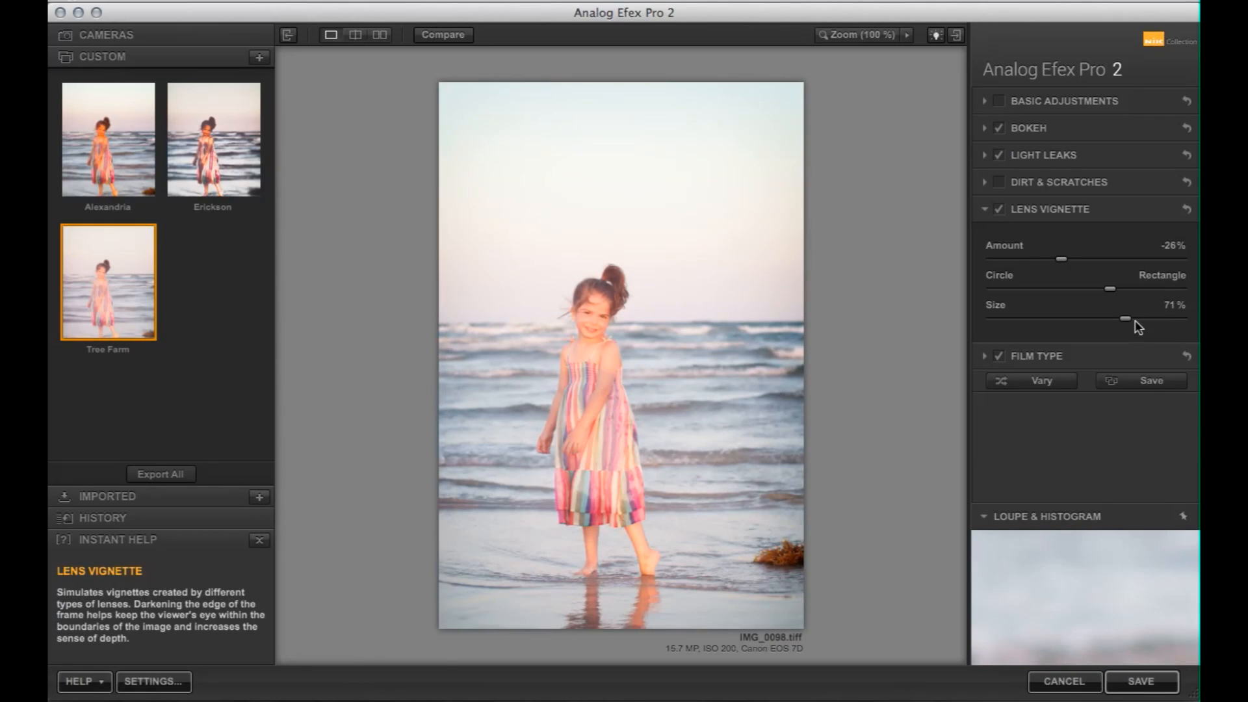
pyautogui.moveTo(1130, 322); pyautogui.dragTo(1168, 328)
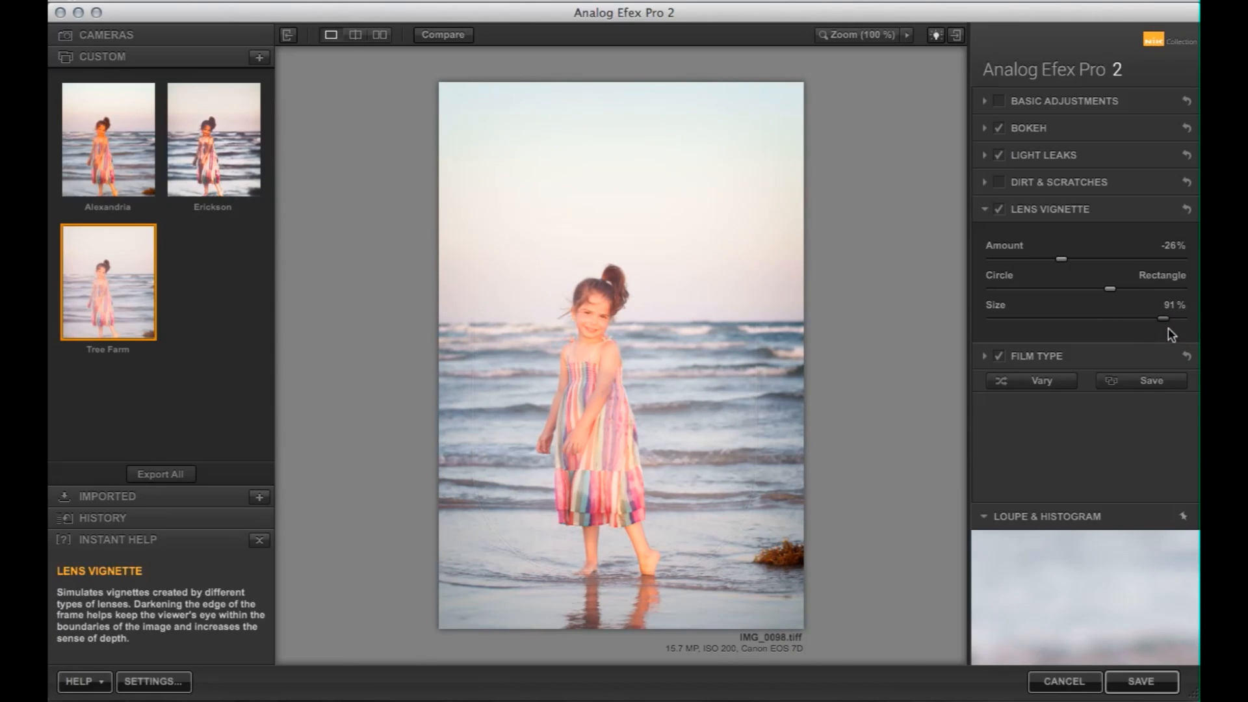
# Set the lens vignette's Amount to -19%, its shape fully to Rectangle and its Size to 100%.
pyautogui.click(1077, 259)
pyautogui.moveTo(1078, 260); pyautogui.dragTo(1066, 259)
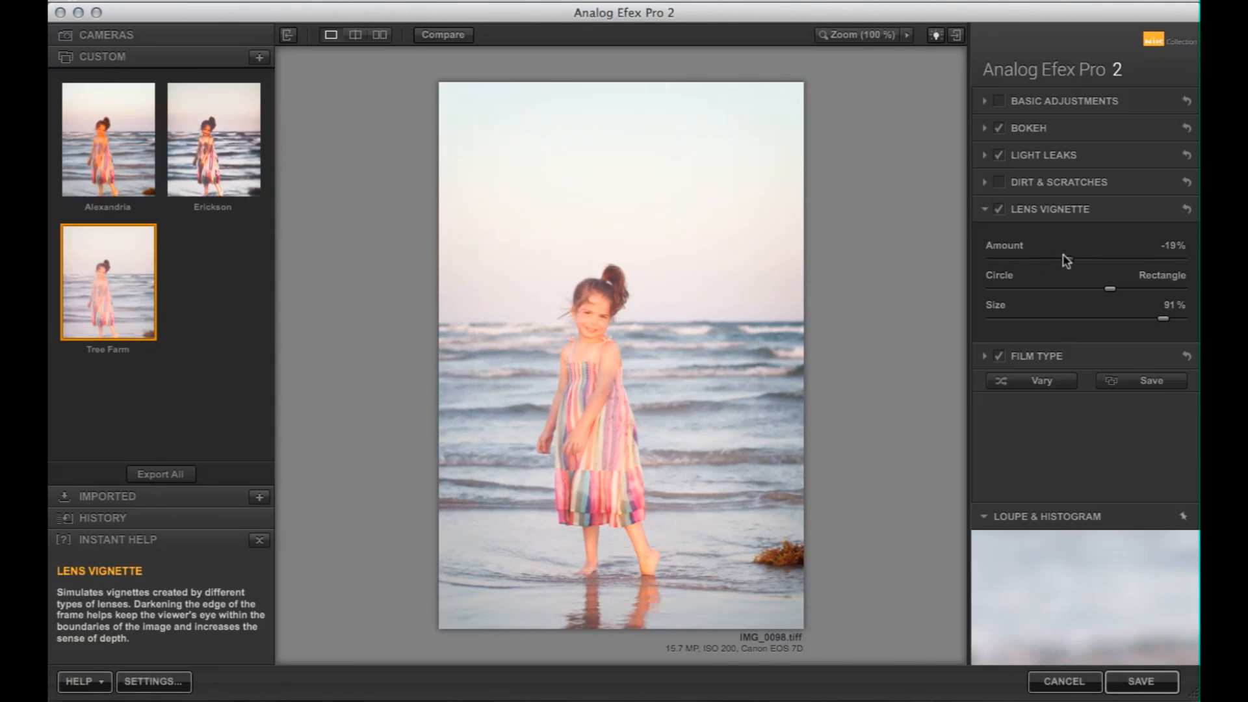
pyautogui.click(999, 209)
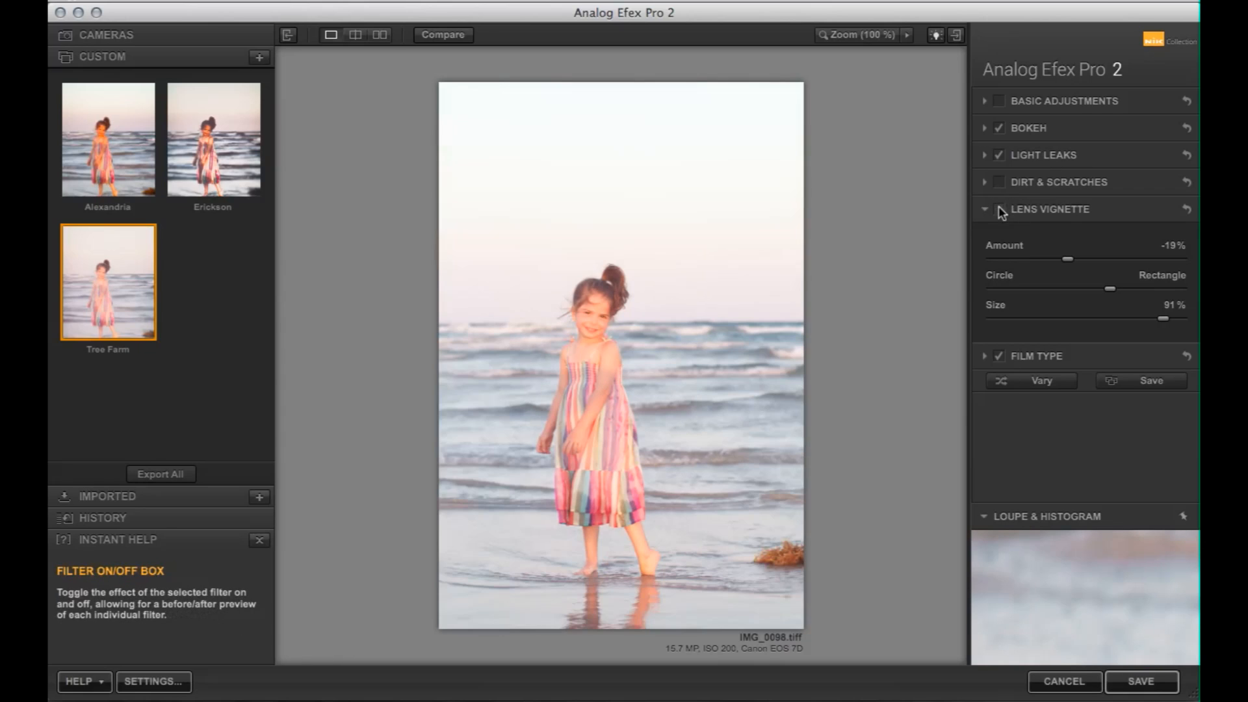
pyautogui.click(999, 209)
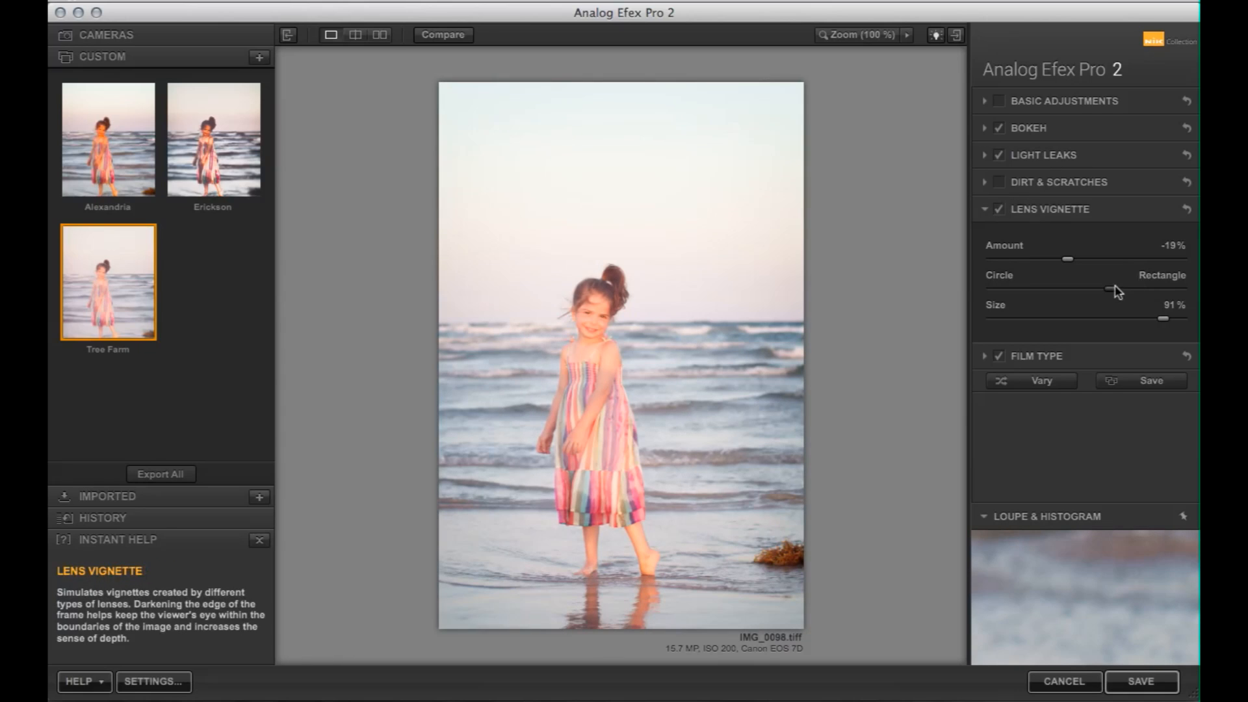
pyautogui.moveTo(1109, 288); pyautogui.dragTo(1182, 325)
pyautogui.click(1165, 319)
# Turn off Bokeh and enable Basic Adjustments with Detail Extraction set to 20%.
pyautogui.click(999, 128)
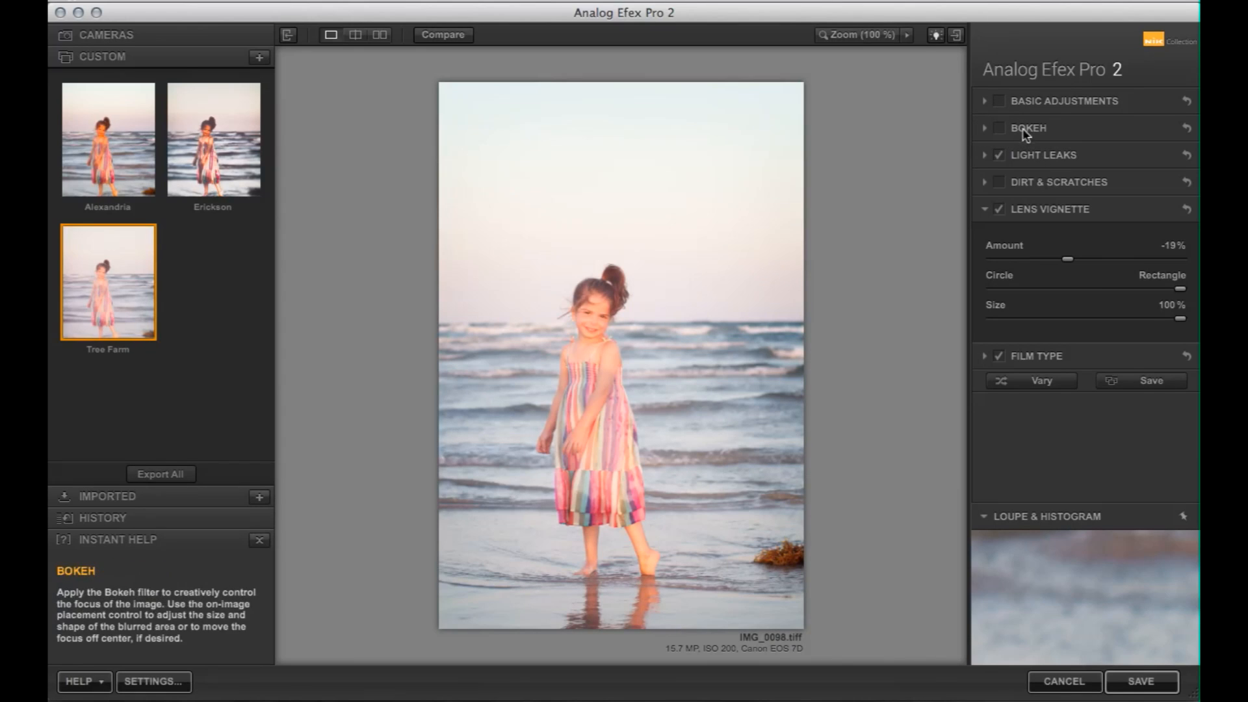
pyautogui.click(999, 102)
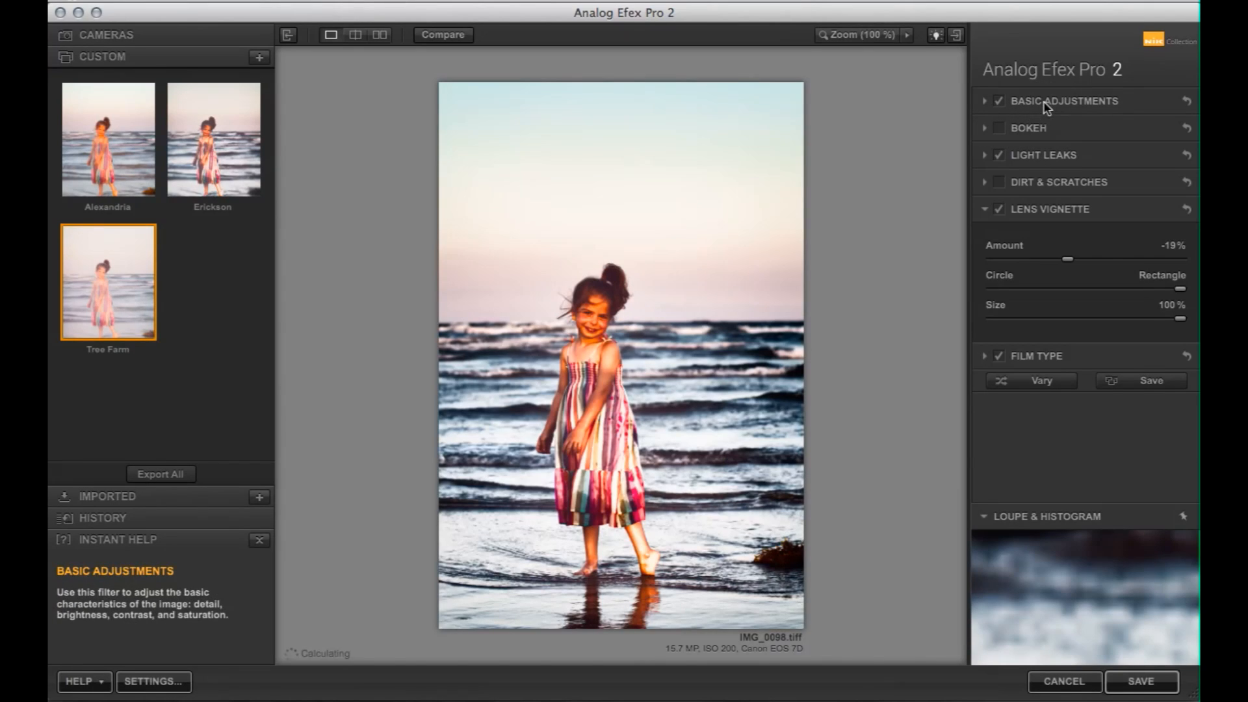
pyautogui.click(1033, 102)
pyautogui.click(1021, 151)
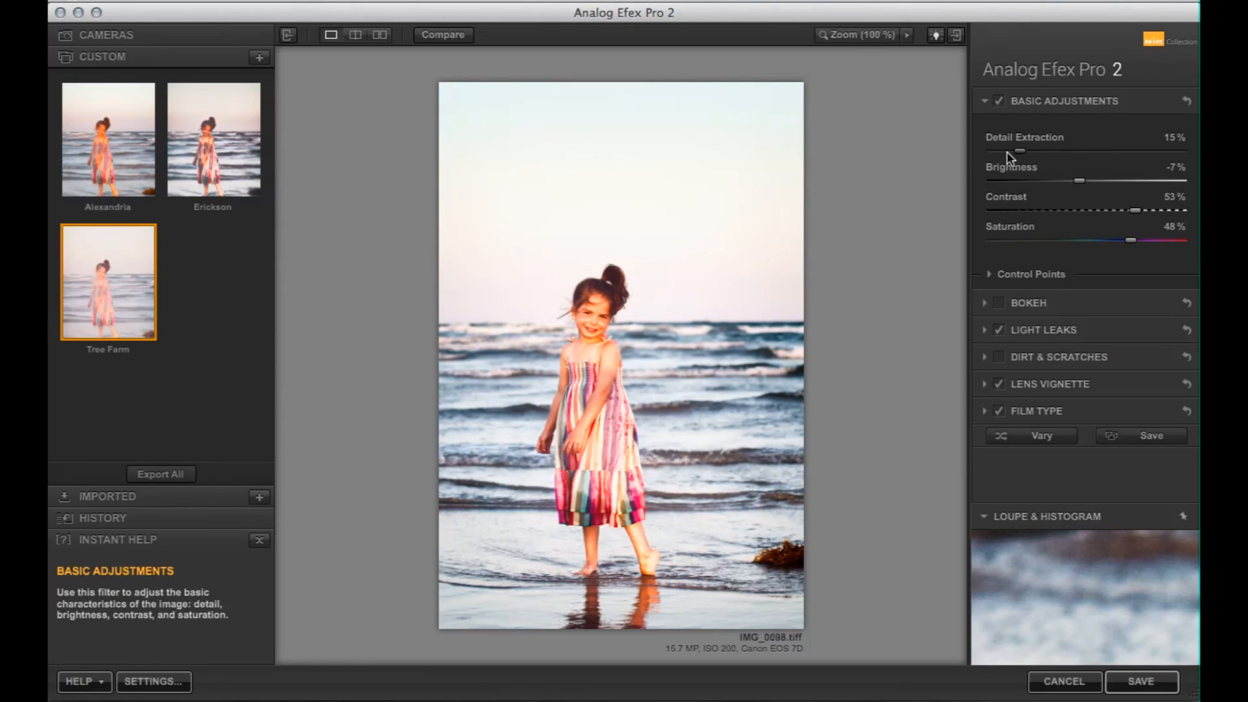
pyautogui.click(1031, 151)
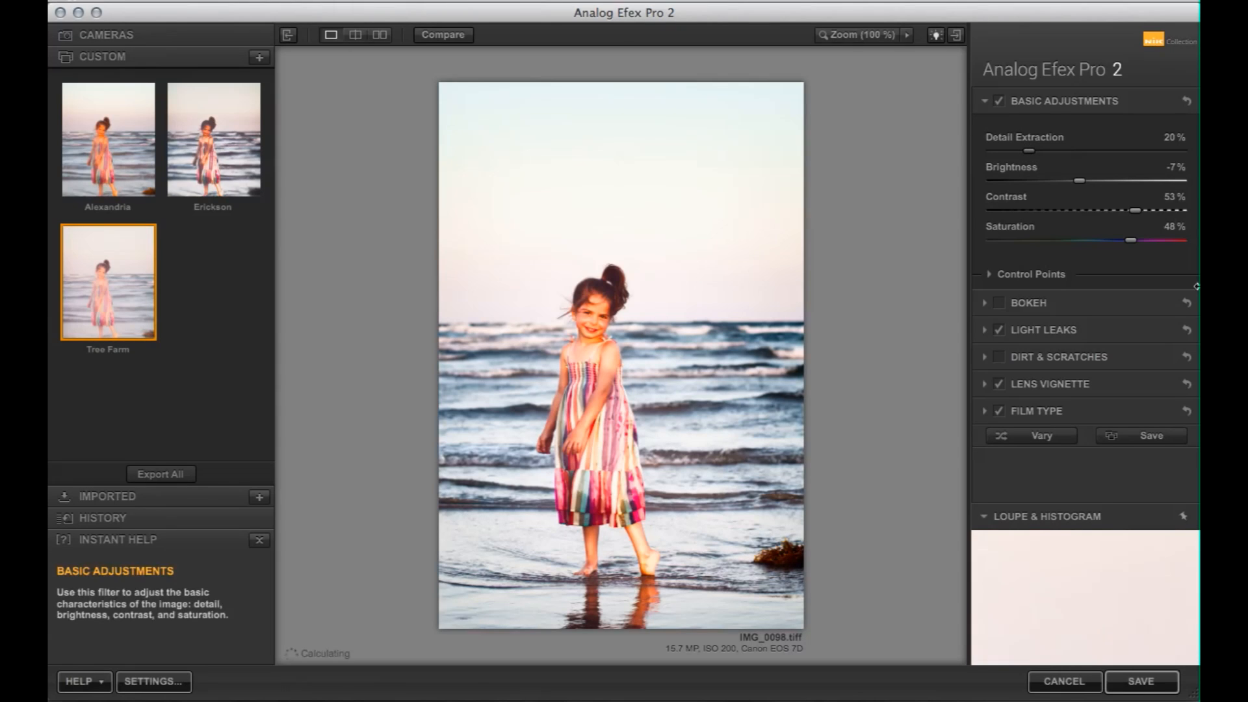
# Set the Basic Adjustments Contrast to -8% and Saturation to 0%, and compare the photo with the filter off and on.
pyautogui.click(1080, 209)
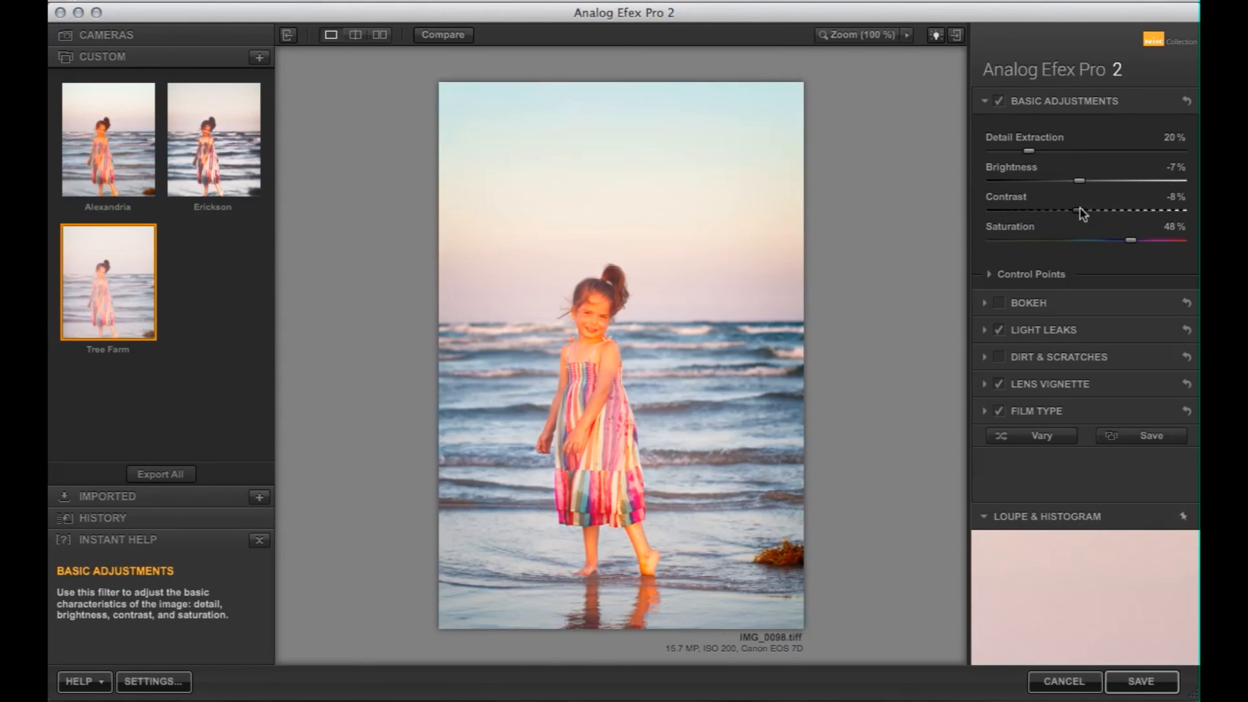
pyautogui.click(1080, 240)
pyautogui.moveTo(1084, 240); pyautogui.dragTo(1086, 240)
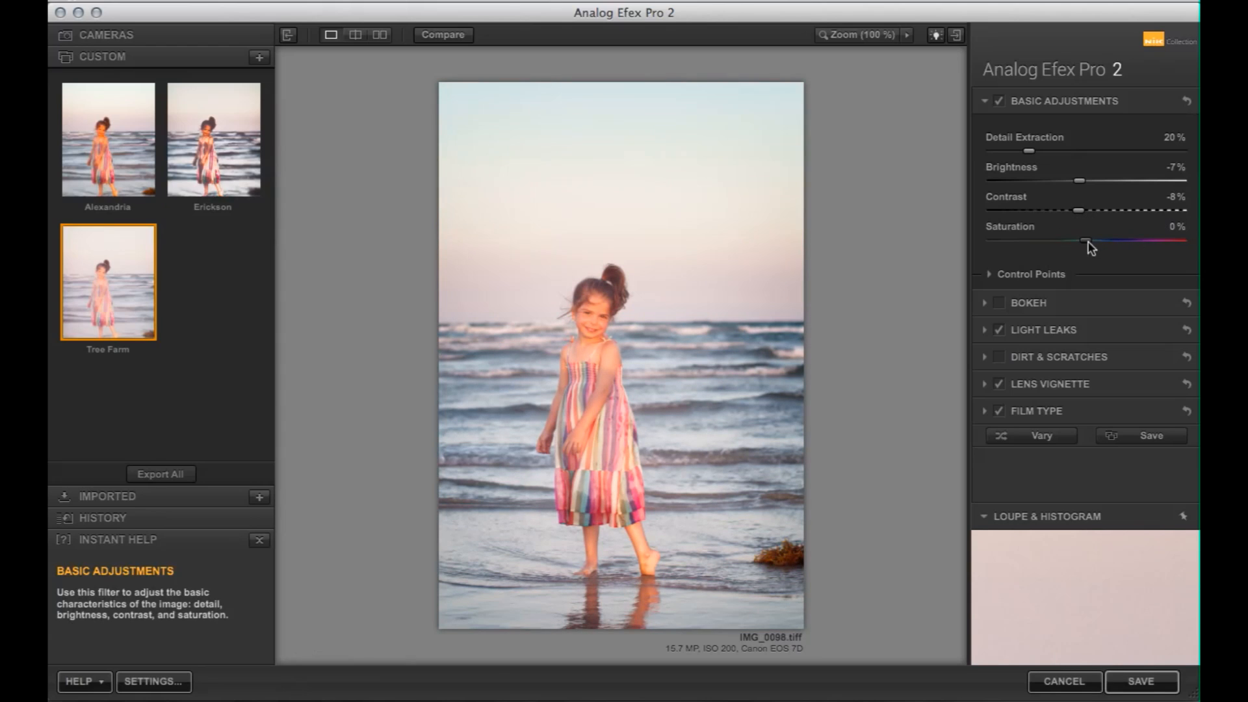
pyautogui.click(999, 101)
pyautogui.click(999, 101)
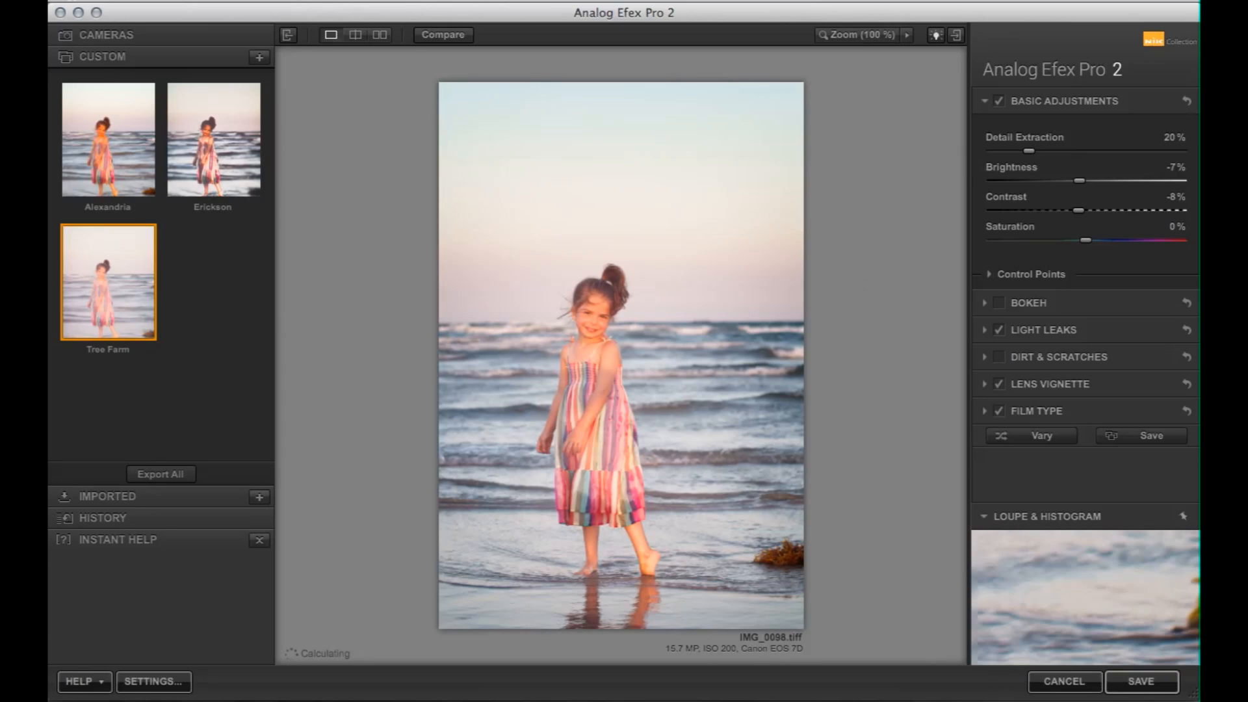
# Compare the edit with the original in split and side-by-side previews and with Basic Adjustments off and on, and save the edited photo.
pyautogui.click(356, 36)
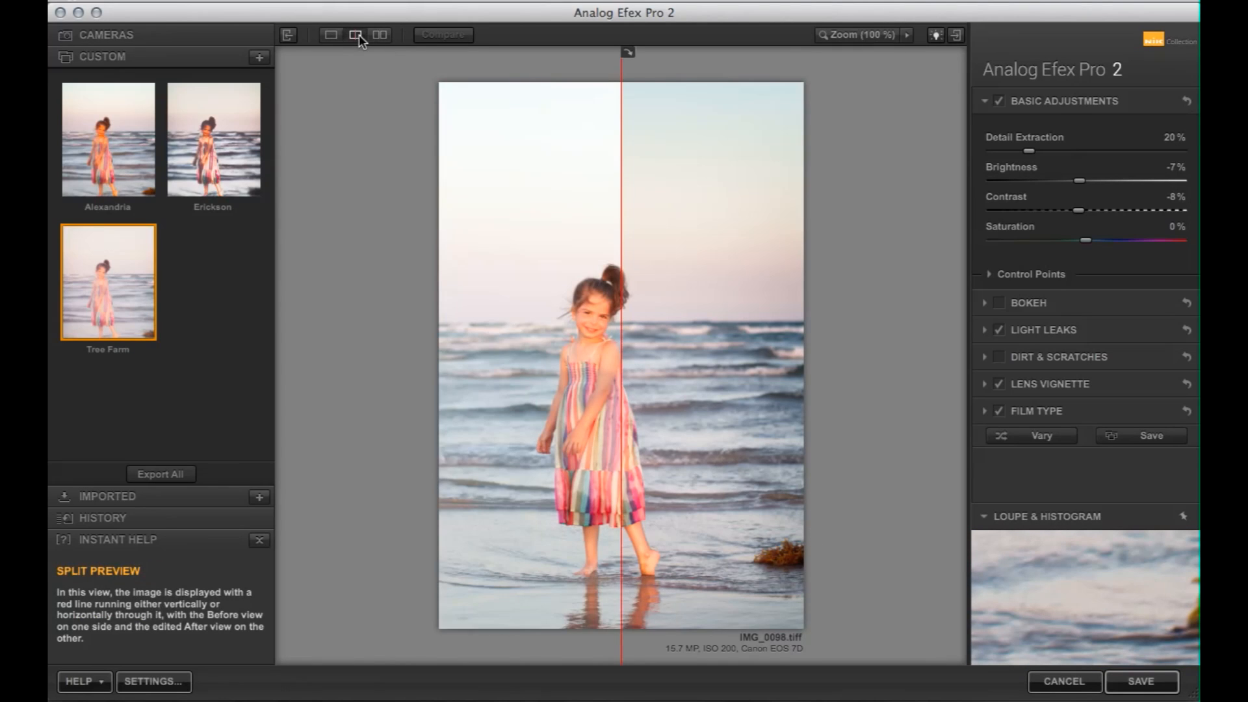
pyautogui.click(385, 37)
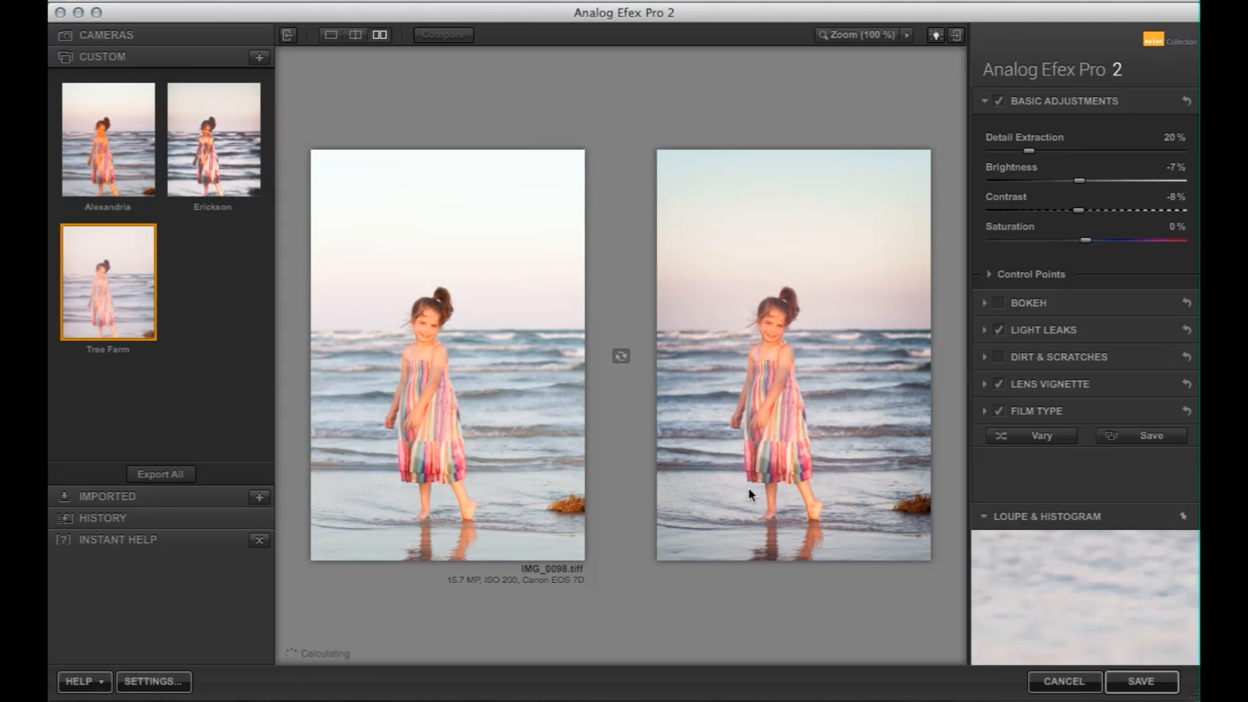
pyautogui.click(332, 36)
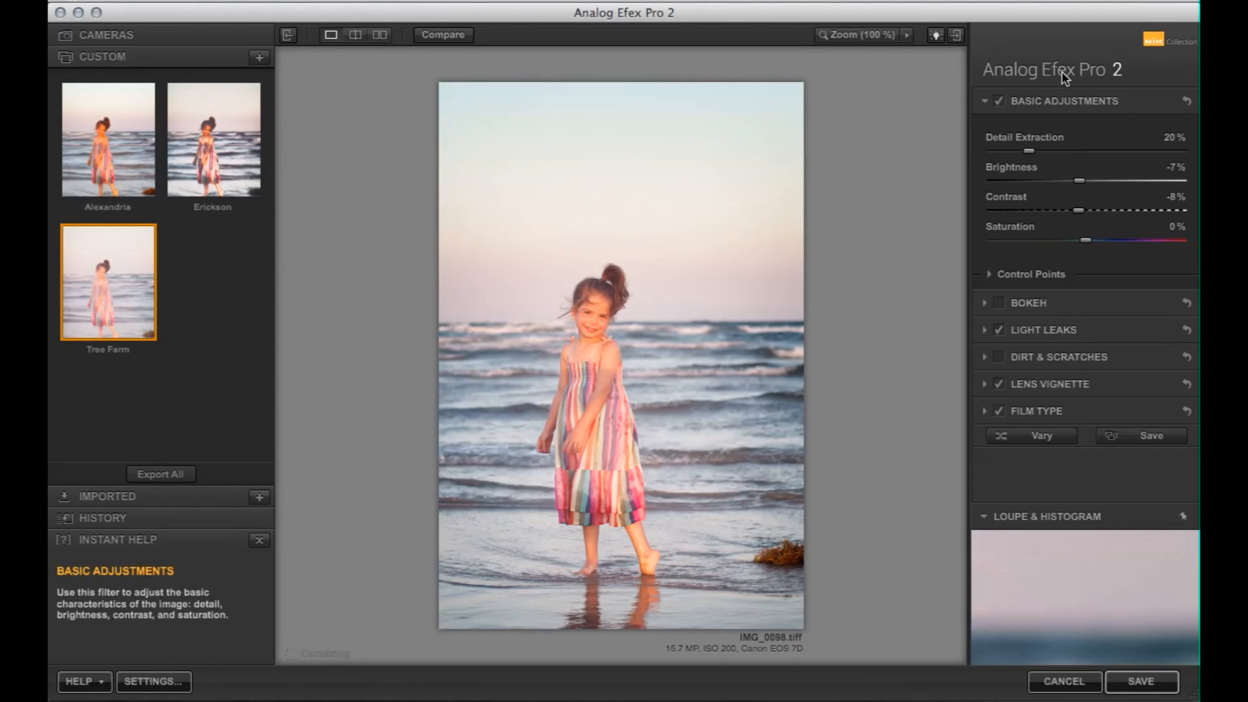
pyautogui.click(1000, 102)
pyautogui.click(999, 102)
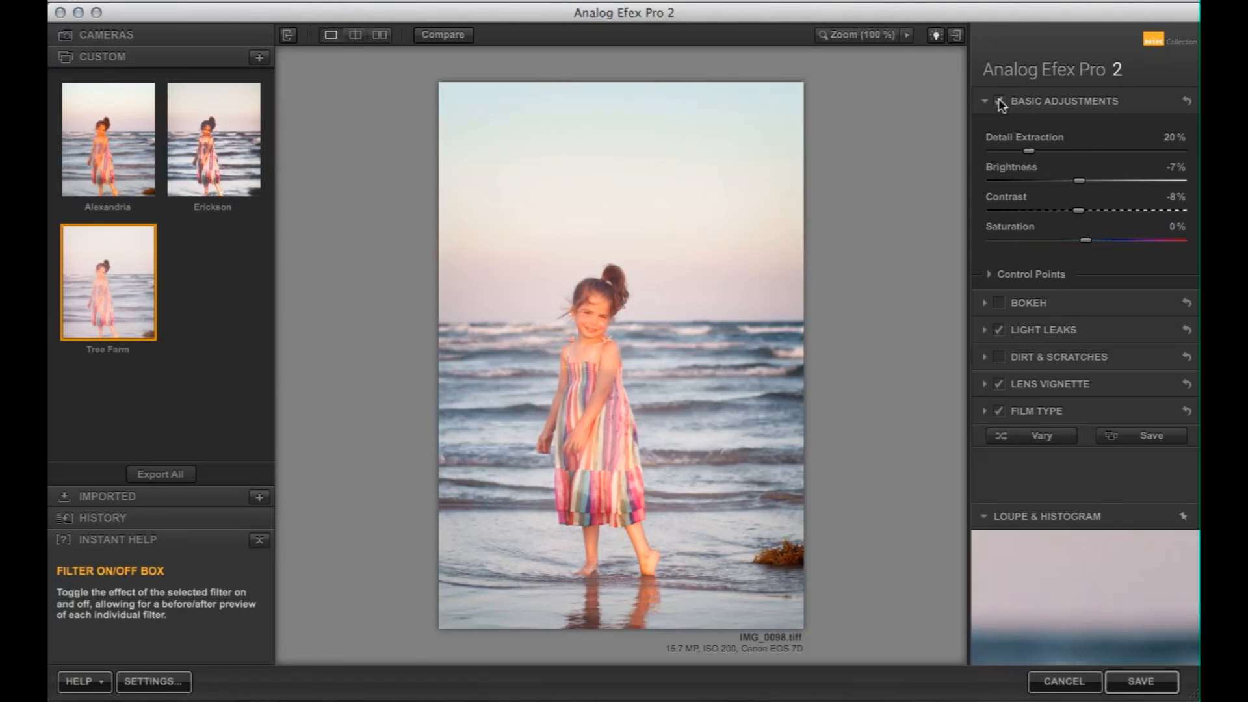
pyautogui.click(1136, 691)
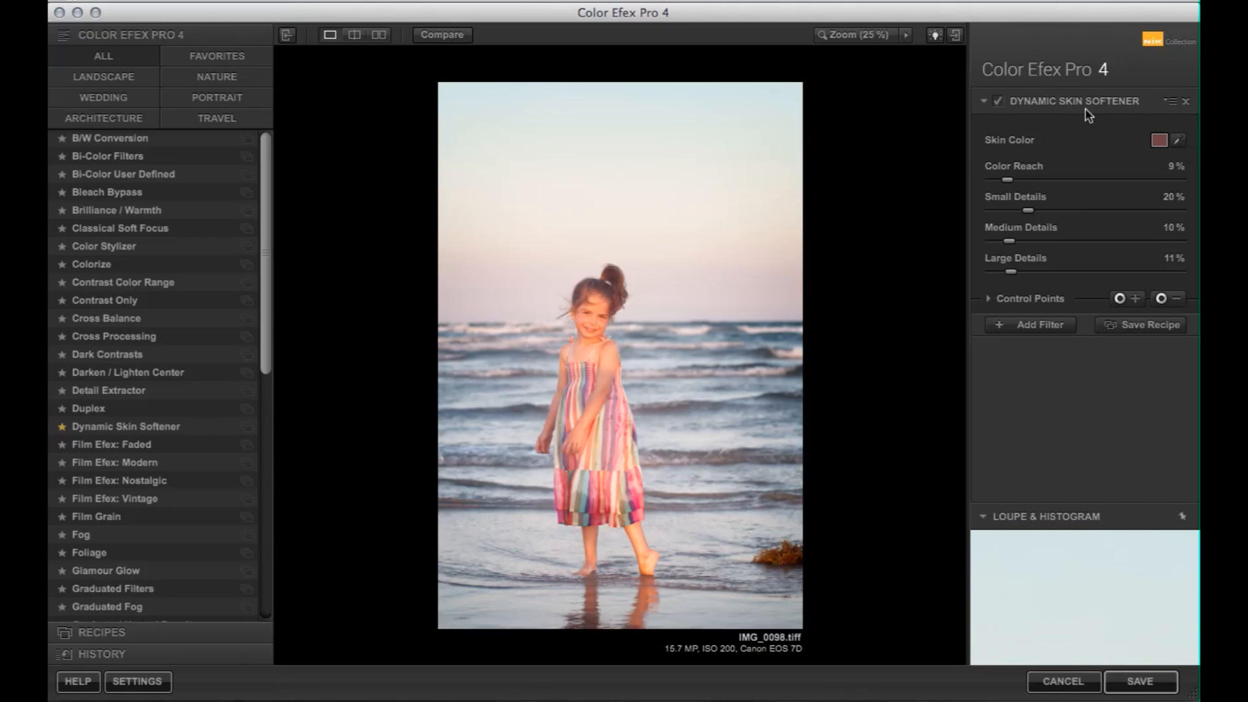
# In Color Efex Pro 4, sample the girl's skin as the Dynamic Skin Softener's Skin Color and place small control points on her face.
pyautogui.click(1178, 140)
pyautogui.click(612, 356)
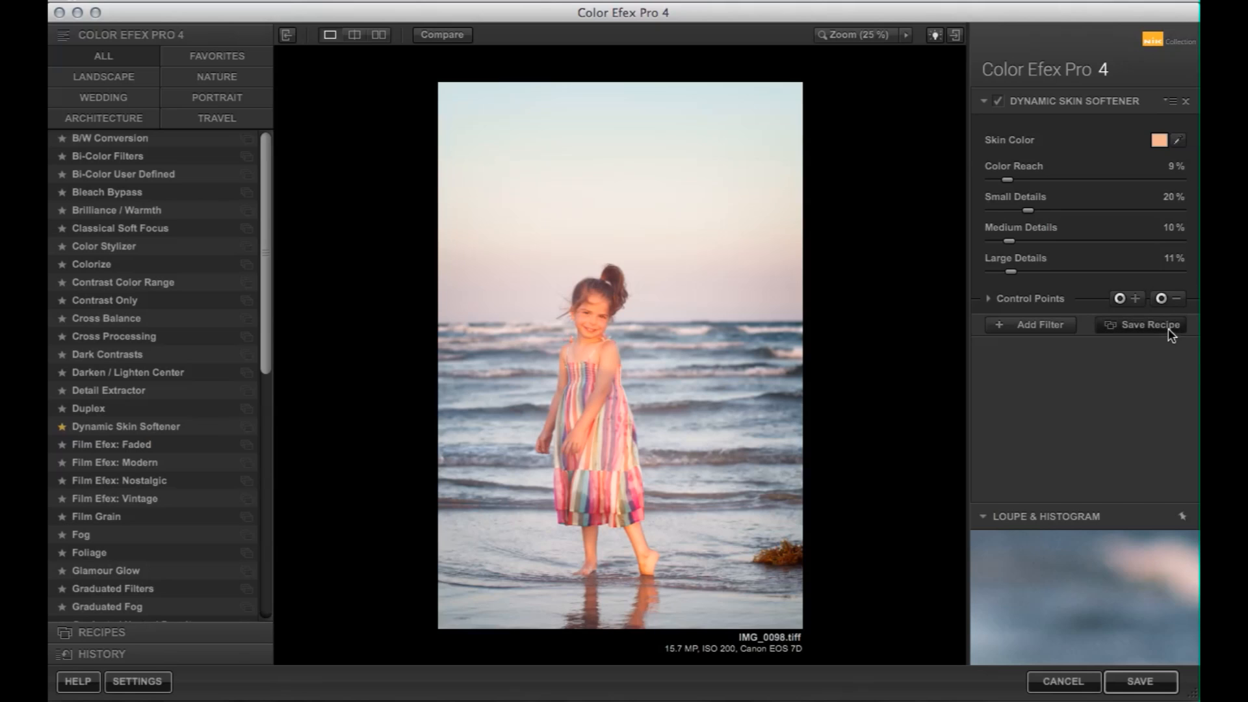
pyautogui.click(1161, 299)
pyautogui.click(586, 313)
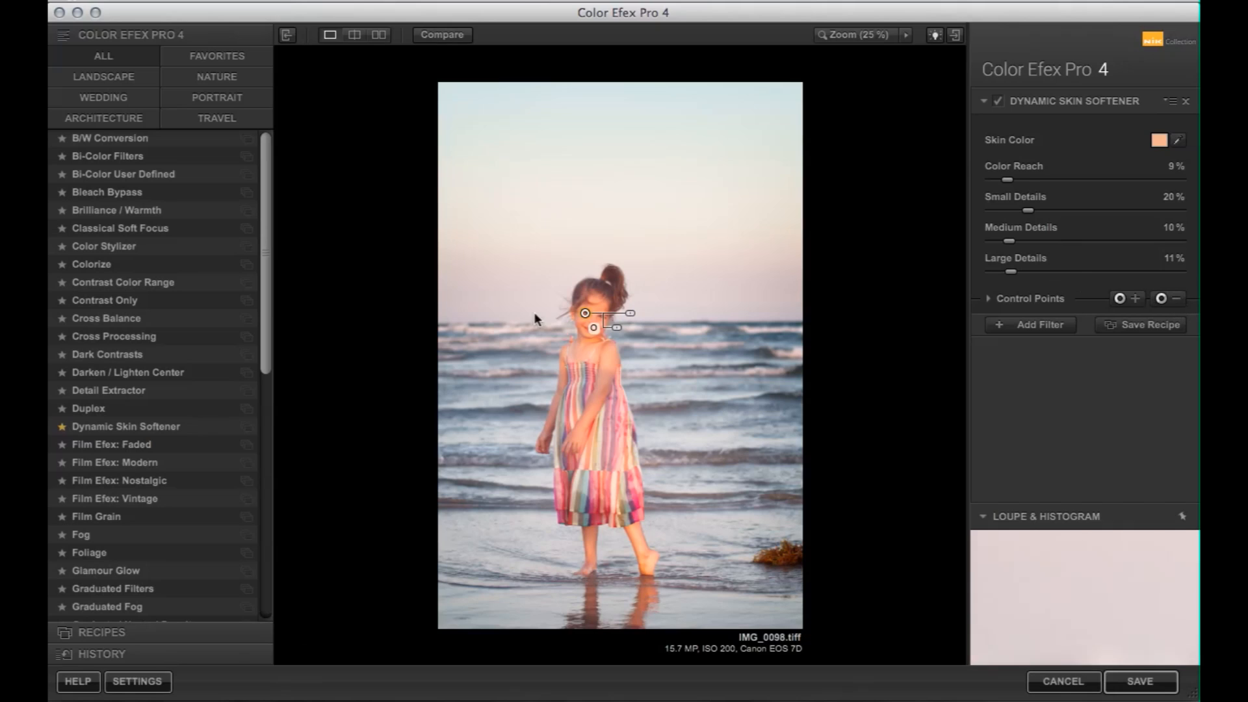
pyautogui.moveTo(631, 314); pyautogui.dragTo(619, 316)
pyautogui.click(1161, 298)
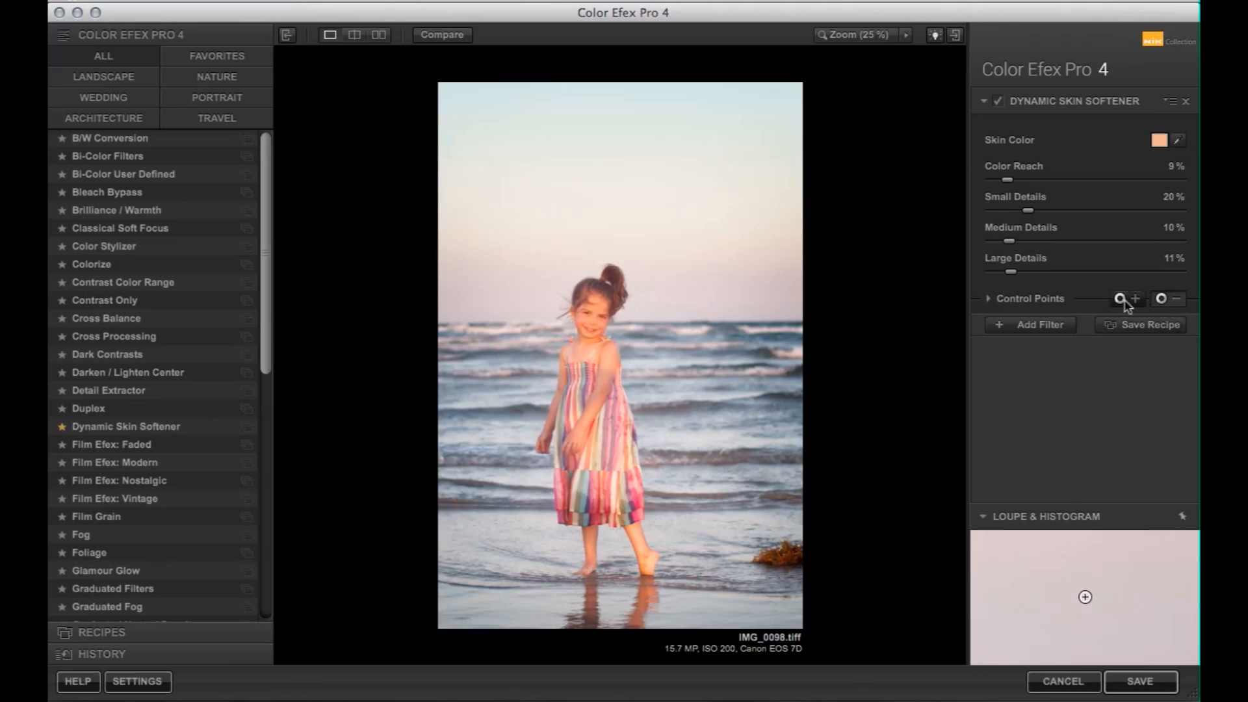
pyautogui.click(591, 325)
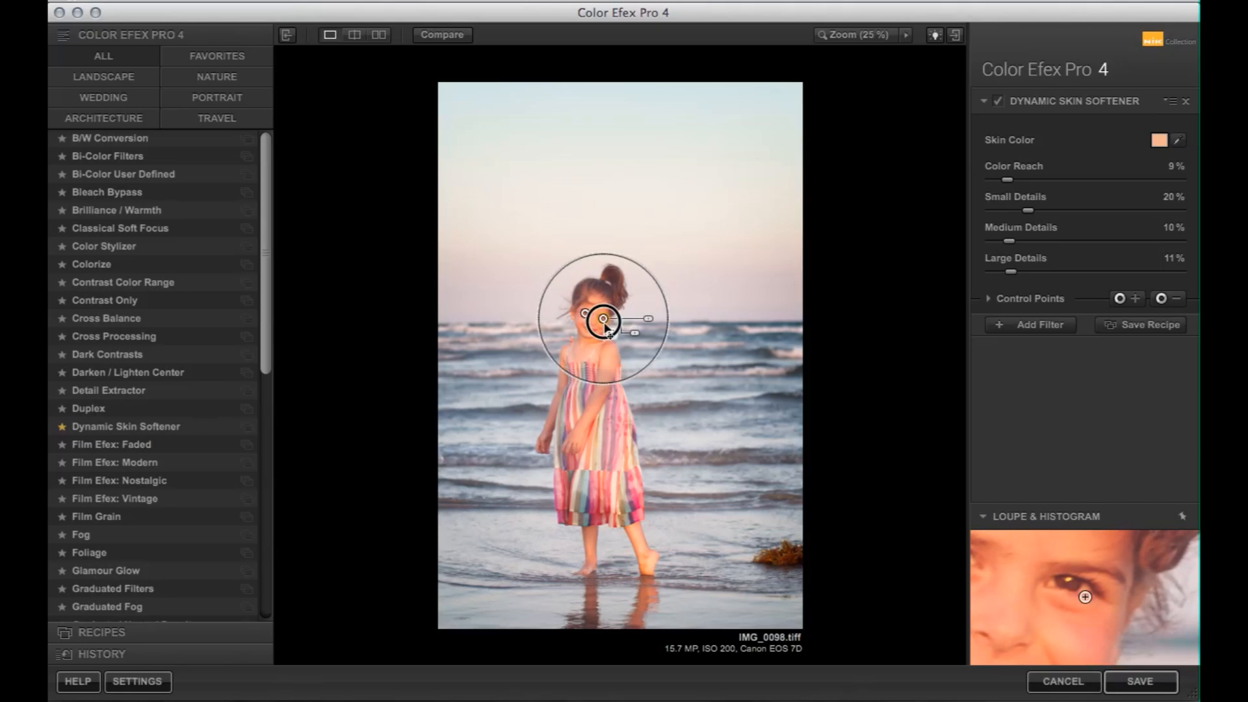
pyautogui.moveTo(650, 330); pyautogui.dragTo(641, 333)
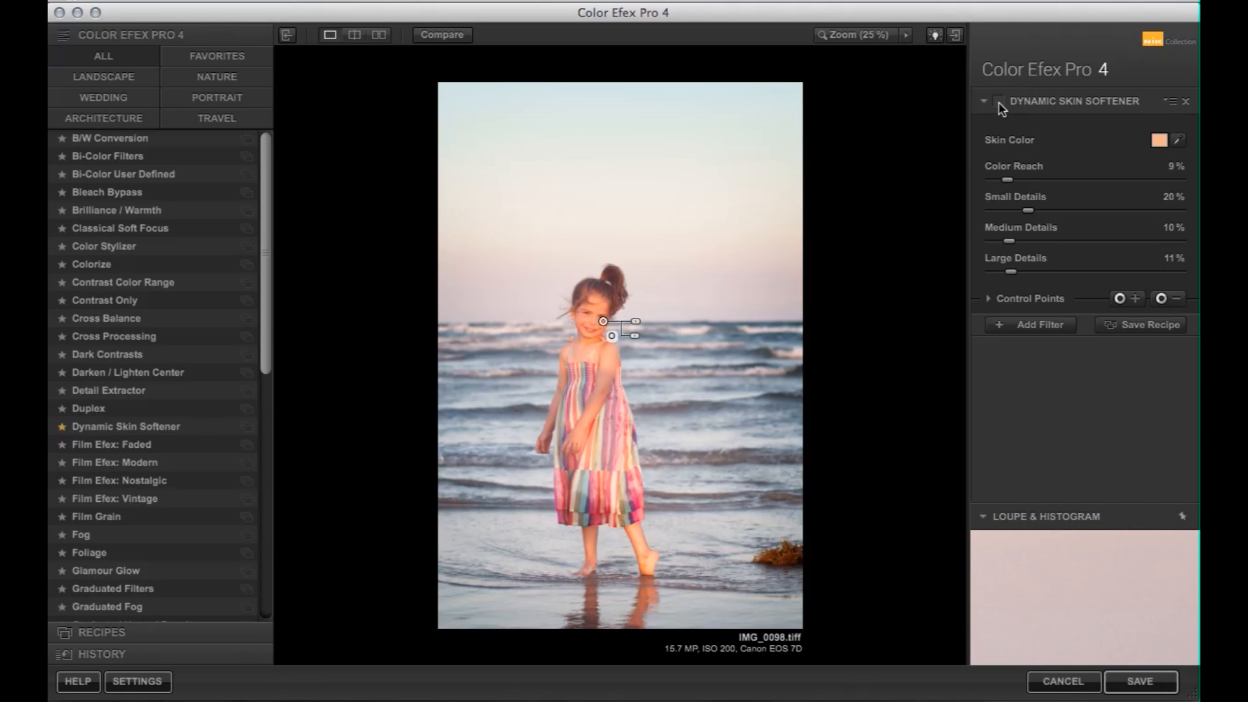
# Apply the Contrast Only filter with Contrast Only at -10%, Contrast 21%, Soft Contrast -12% and Saturation -15%.
pyautogui.click(139, 303)
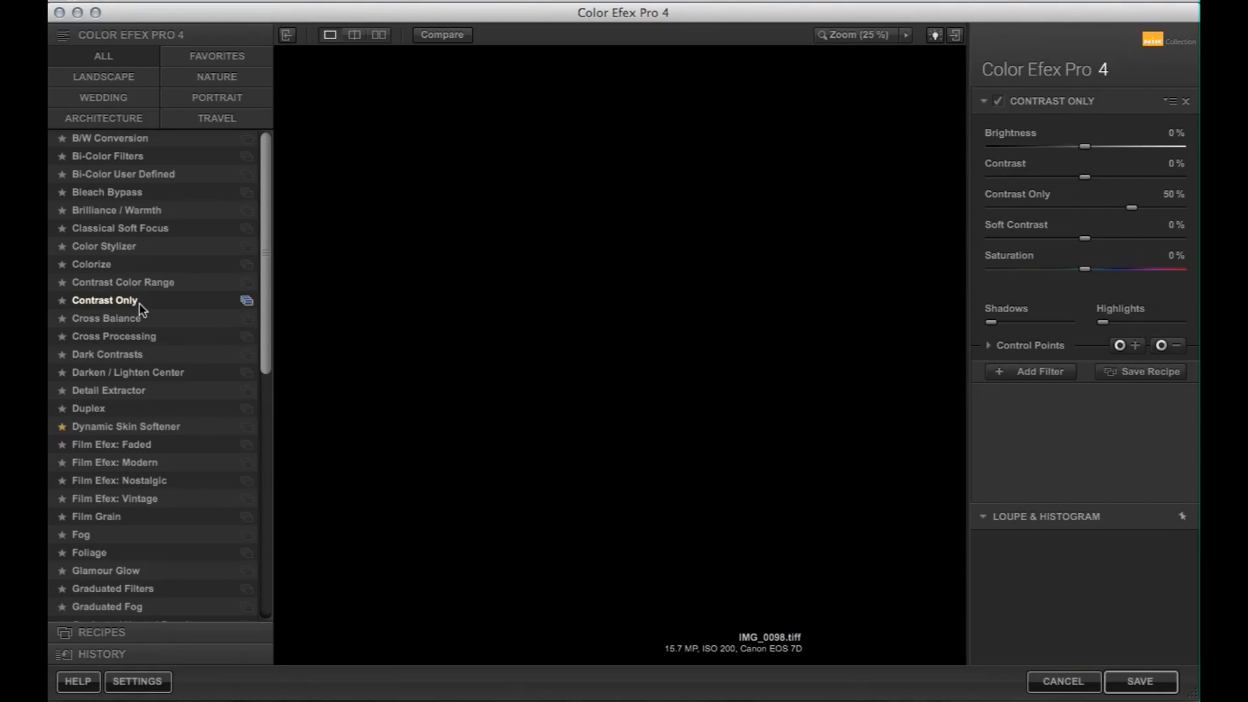
pyautogui.click(1077, 208)
pyautogui.click(1106, 177)
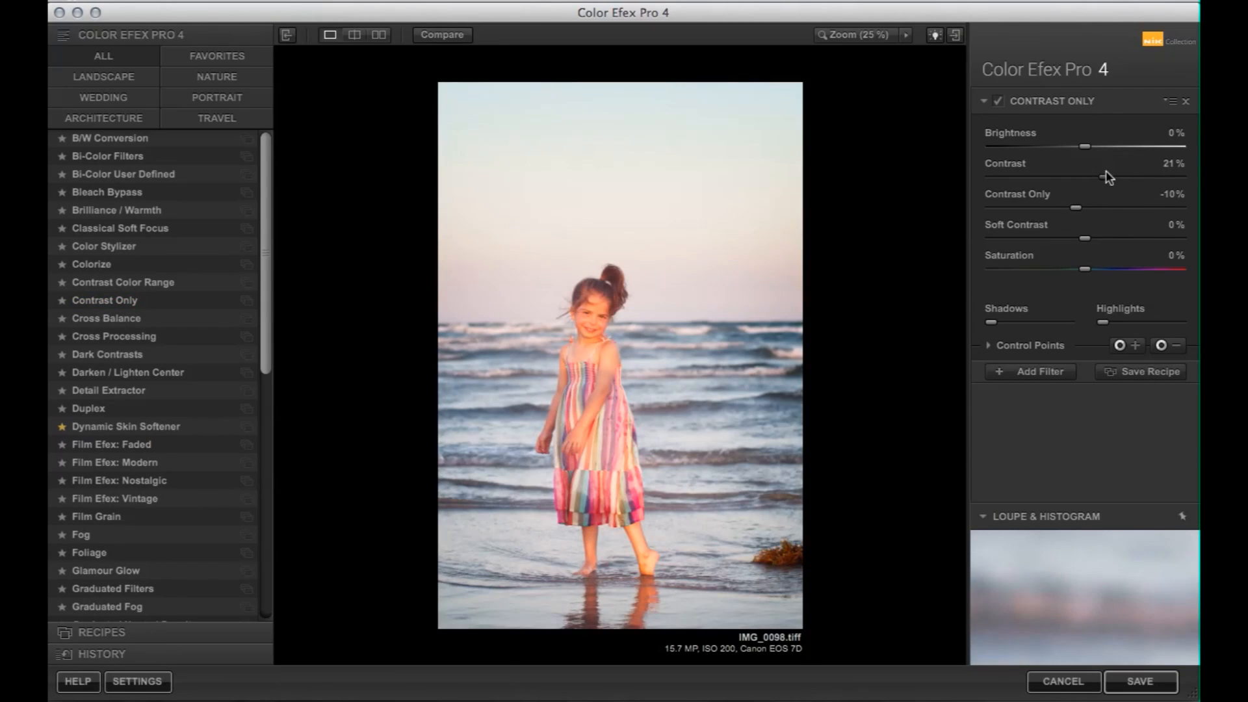
pyautogui.moveTo(1081, 238); pyautogui.dragTo(1074, 240)
pyautogui.click(1070, 269)
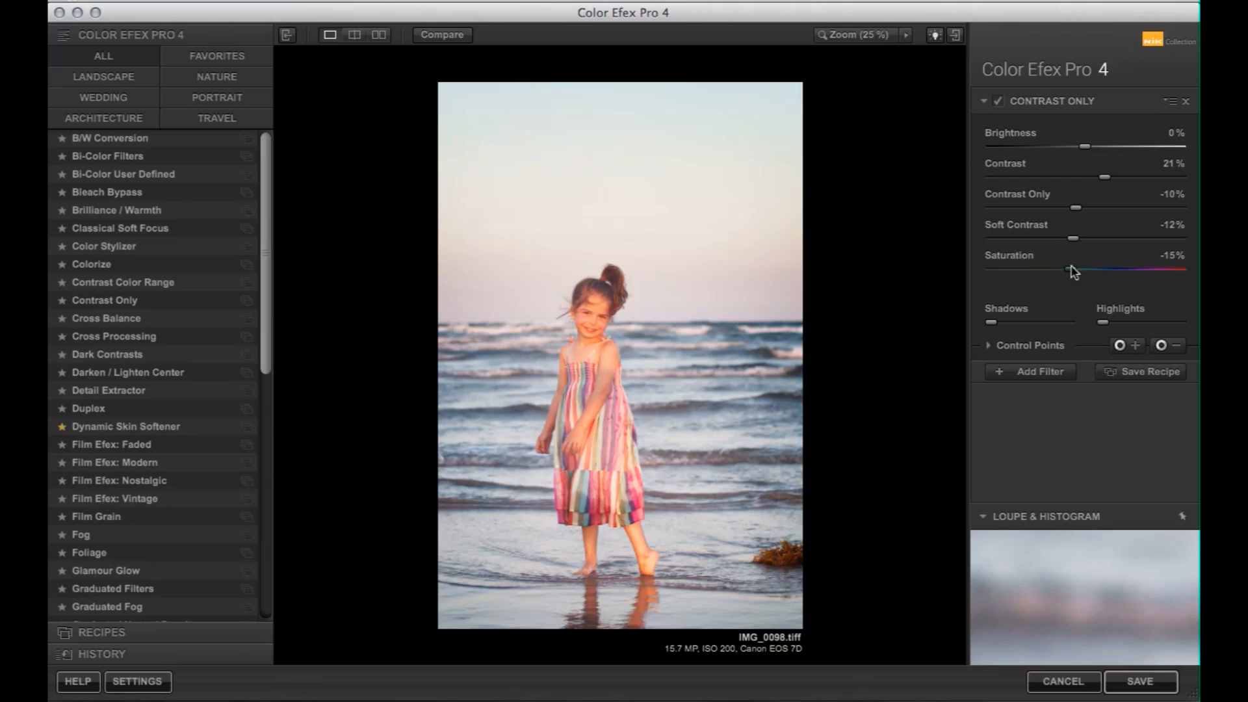
# Compare the photo with the Contrast Only filter off and on.
pyautogui.click(997, 101)
pyautogui.click(996, 101)
pyautogui.click(997, 102)
pyautogui.click(998, 102)
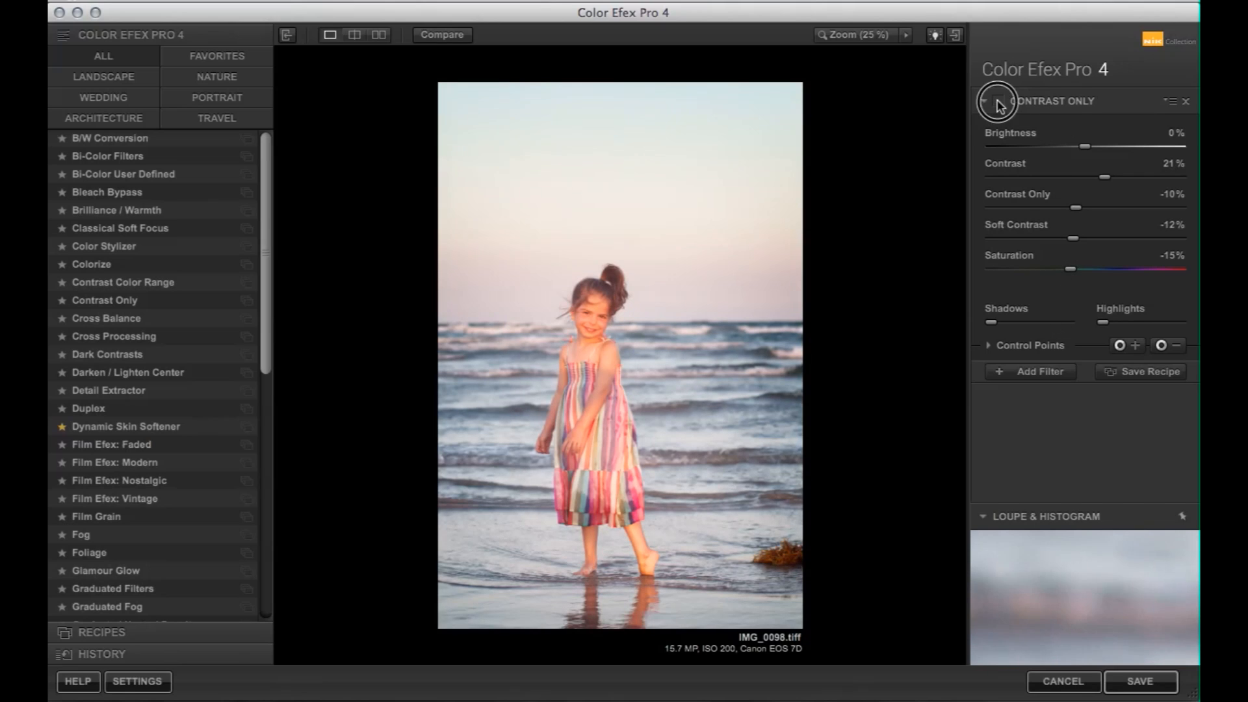
# Add the Contrast Color Range filter with Color 208°, Color Contrast 16% and Contrast 8%, and raise its Shadows protection to nearly full.
pyautogui.click(1035, 373)
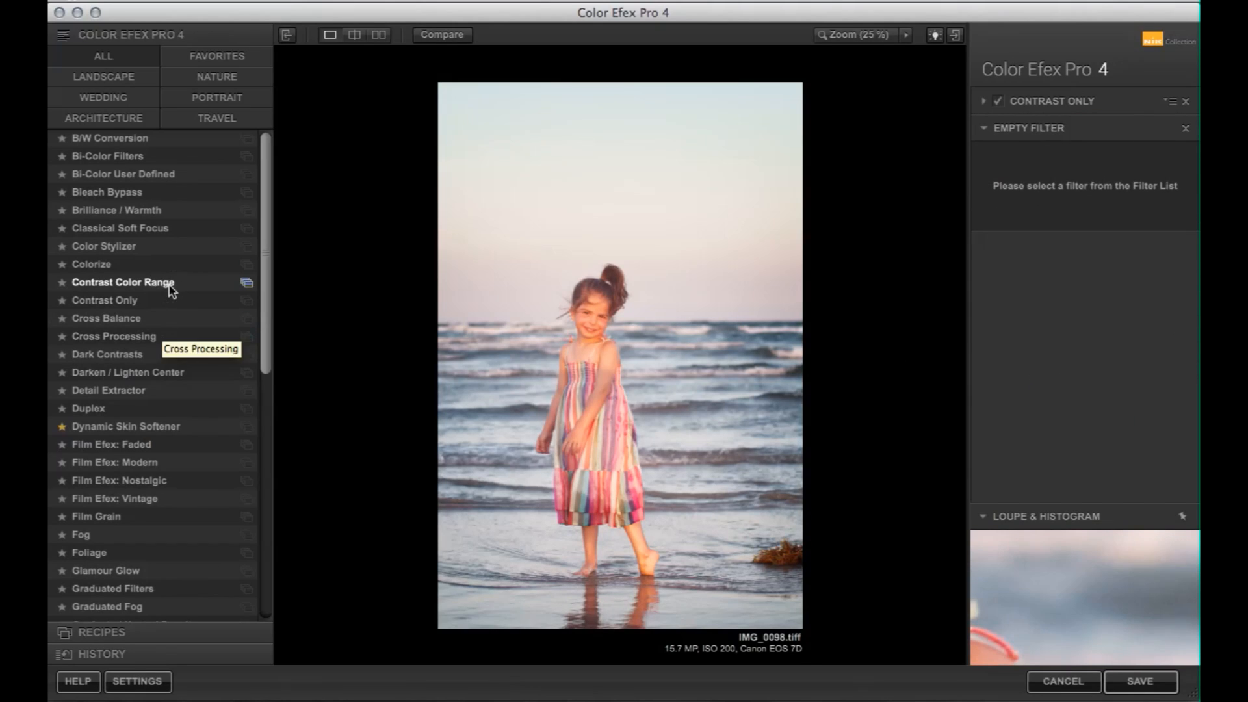
pyautogui.click(243, 284)
pyautogui.click(995, 170)
pyautogui.moveTo(995, 170); pyautogui.dragTo(1156, 205)
pyautogui.moveTo(991, 175); pyautogui.dragTo(1005, 204)
pyautogui.moveTo(1038, 265); pyautogui.dragTo(1000, 270)
pyautogui.click(1044, 319)
pyautogui.moveTo(1046, 319); pyautogui.dragTo(1144, 325)
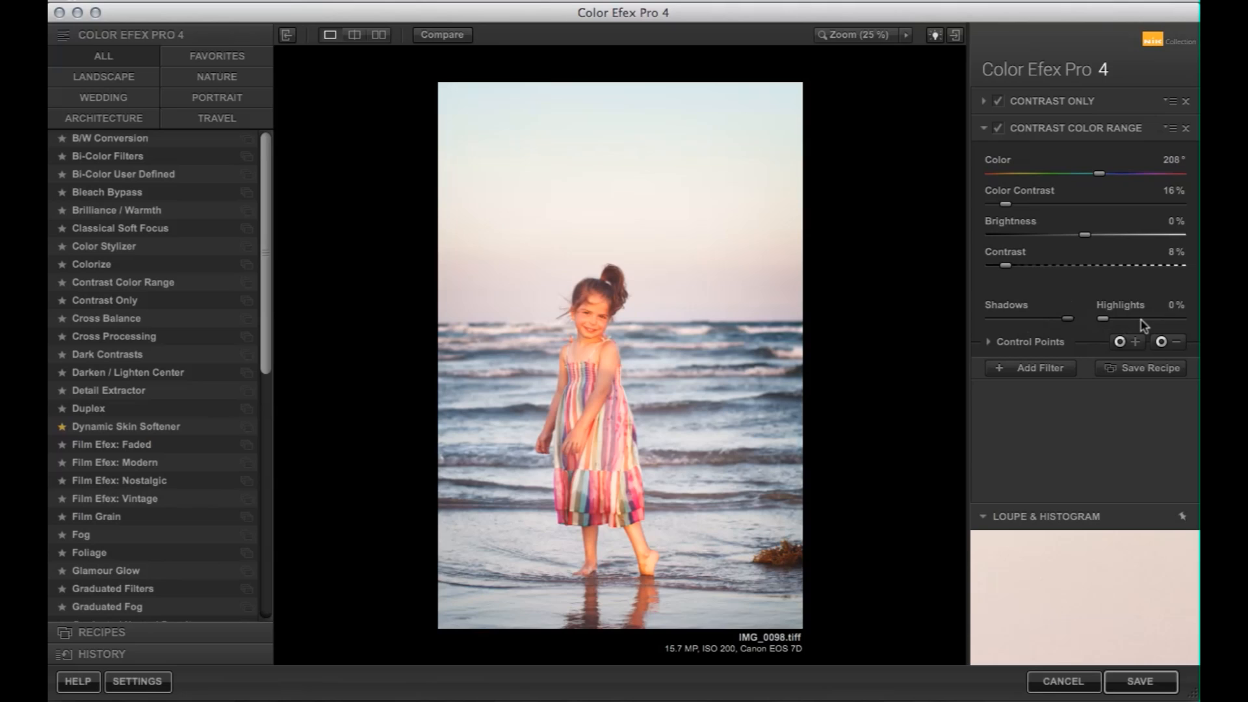
# Fine-tune Contrast Color Range to 6% Contrast and 1% Color Contrast, comparing the photo with the filter off and on.
pyautogui.click(998, 129)
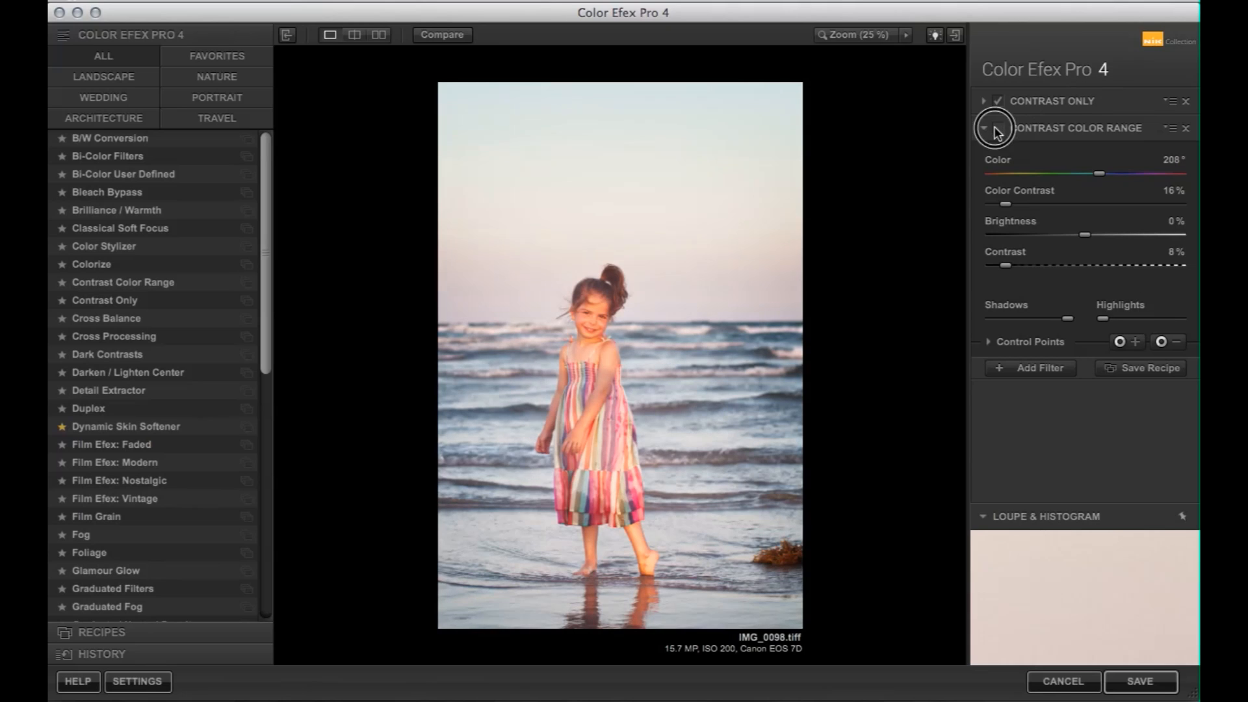
pyautogui.click(997, 129)
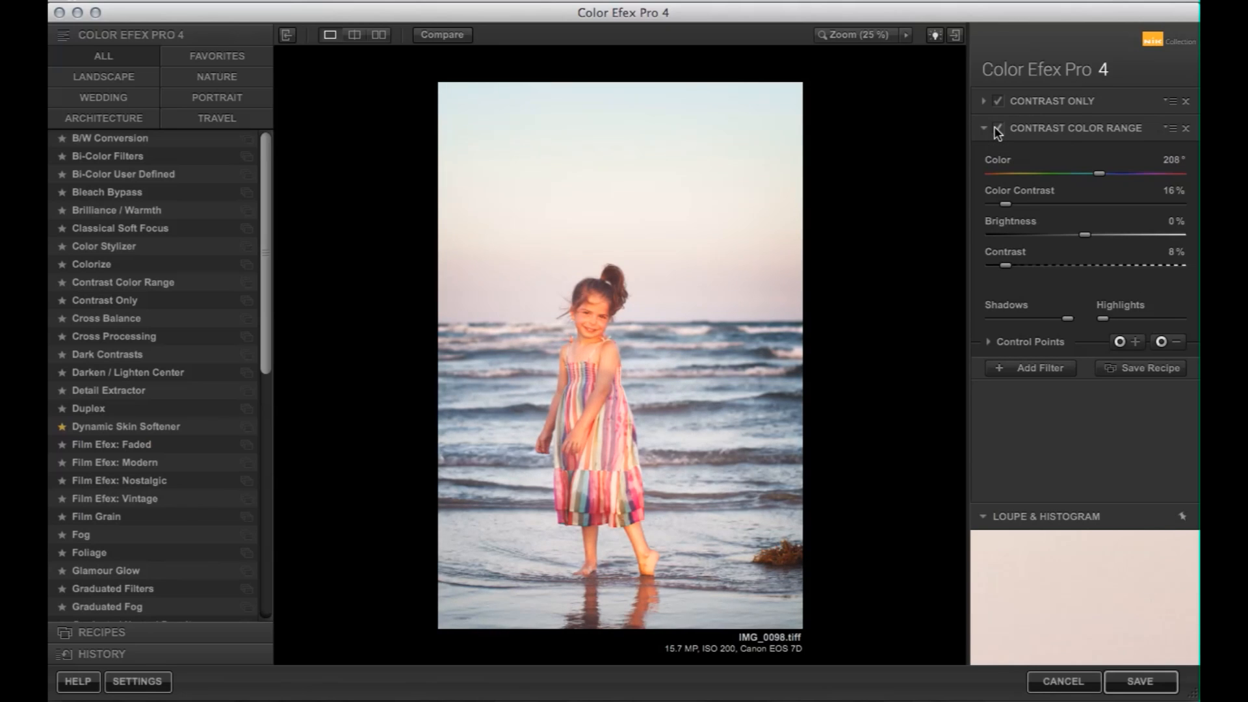
pyautogui.moveTo(1003, 266); pyautogui.dragTo(995, 265)
pyautogui.doubleClick(998, 206)
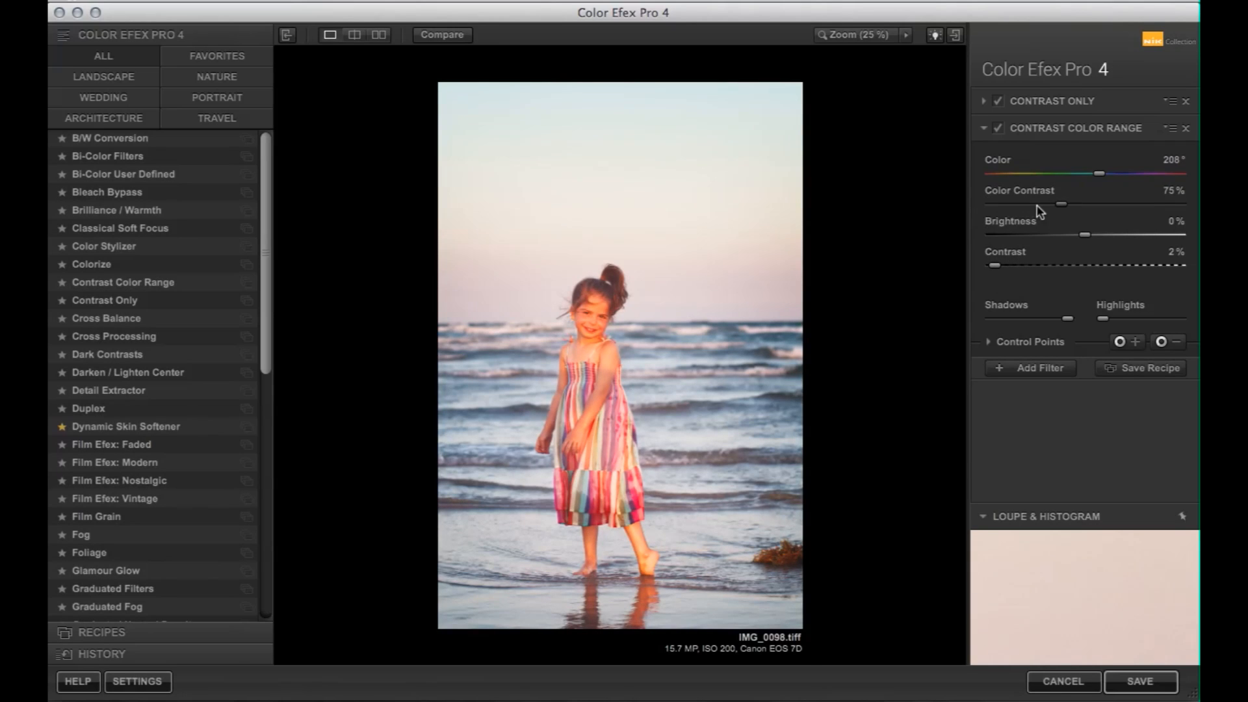
pyautogui.moveTo(1061, 206); pyautogui.dragTo(994, 210)
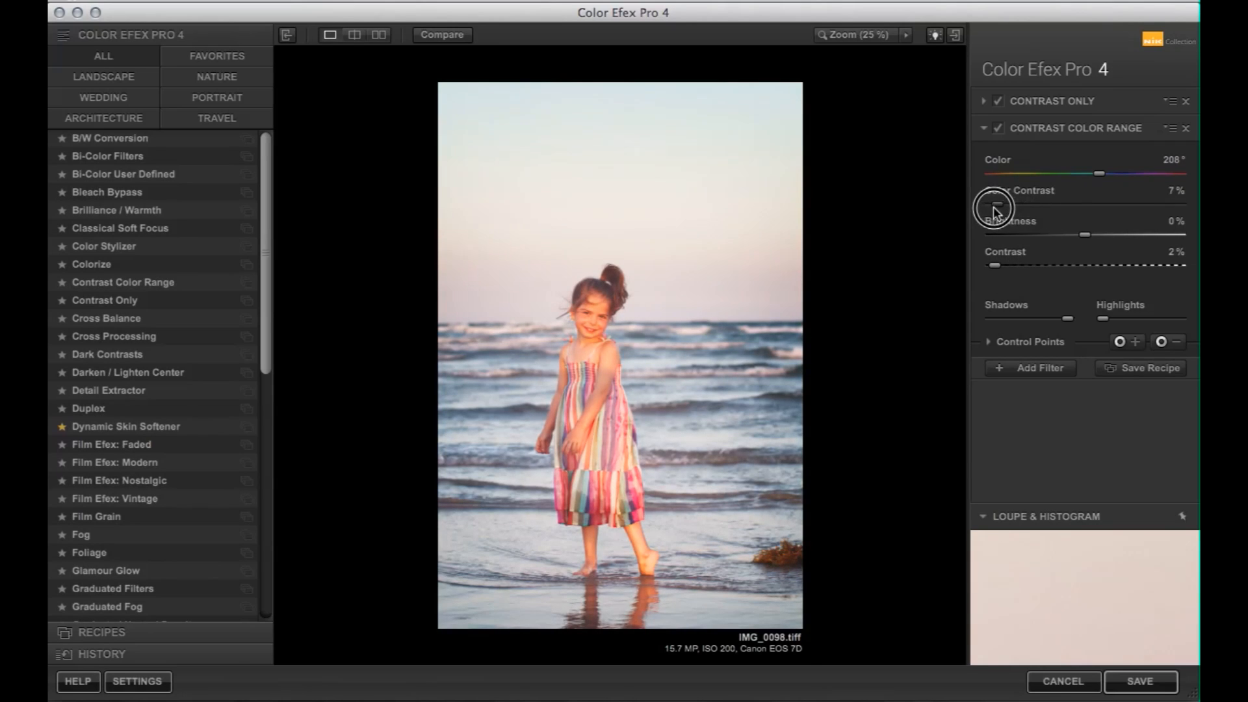
pyautogui.click(998, 129)
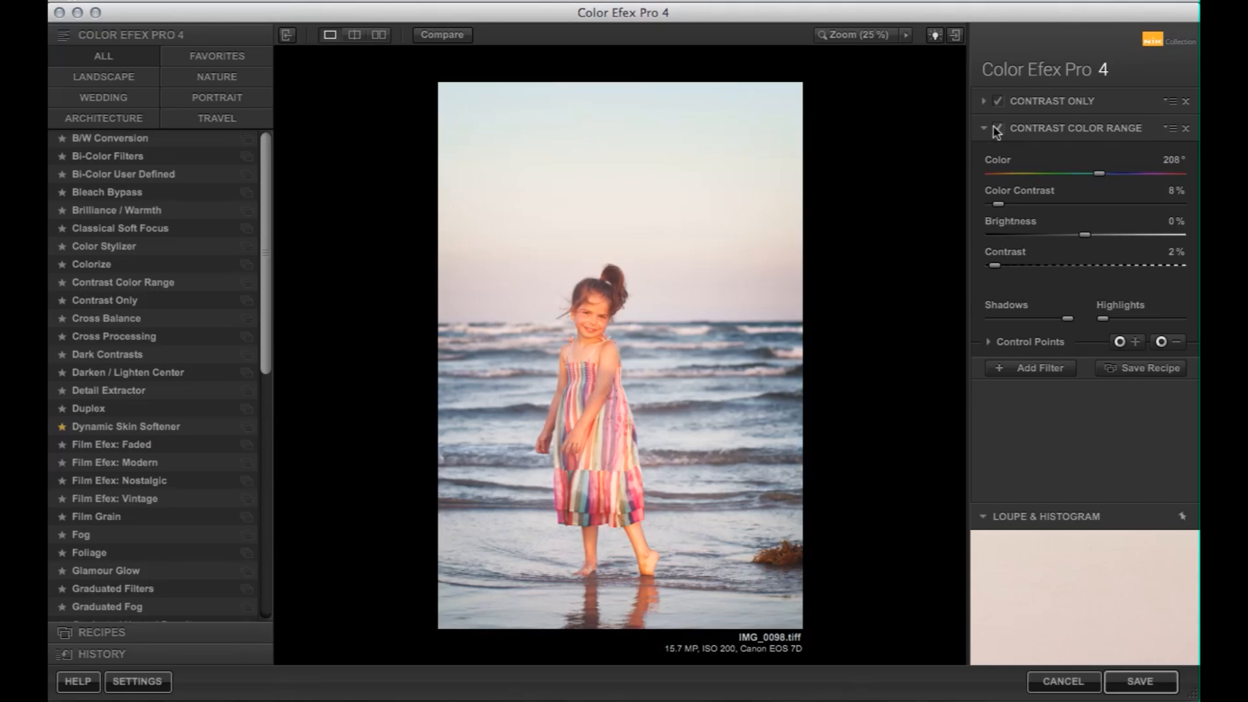
pyautogui.click(1002, 266)
pyautogui.click(998, 127)
pyautogui.click(998, 127)
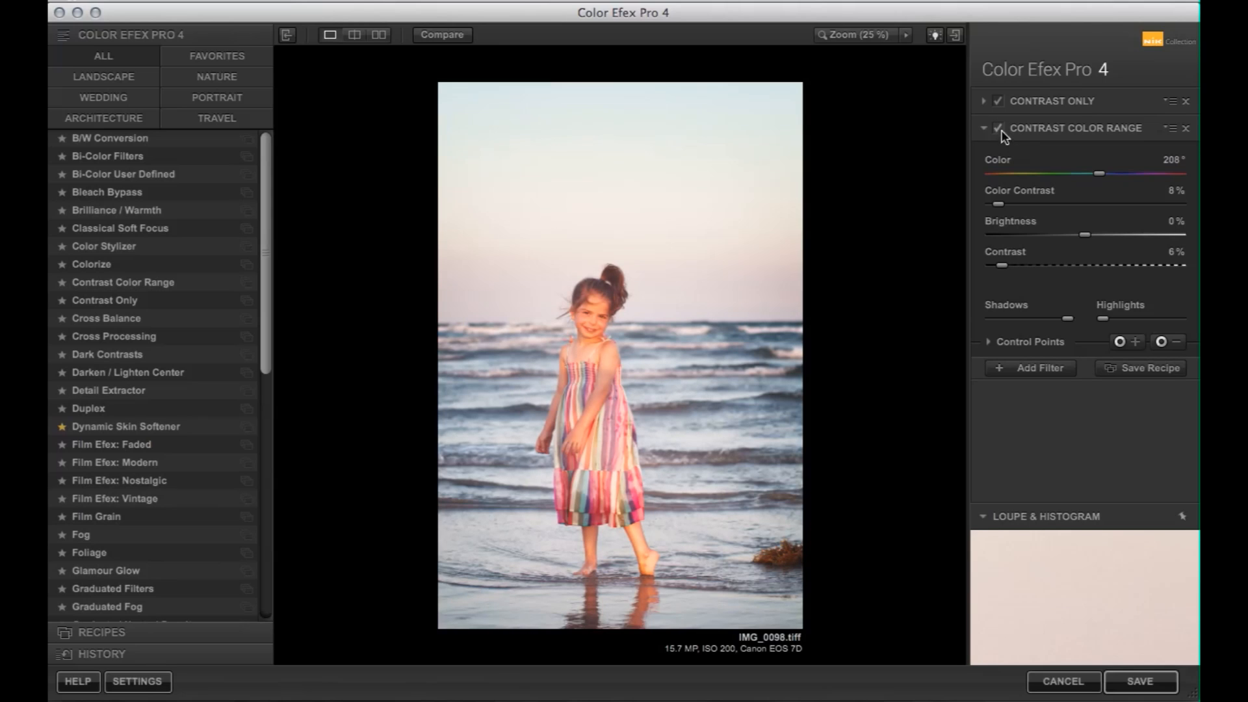
pyautogui.click(999, 204)
pyautogui.moveTo(999, 206); pyautogui.dragTo(995, 204)
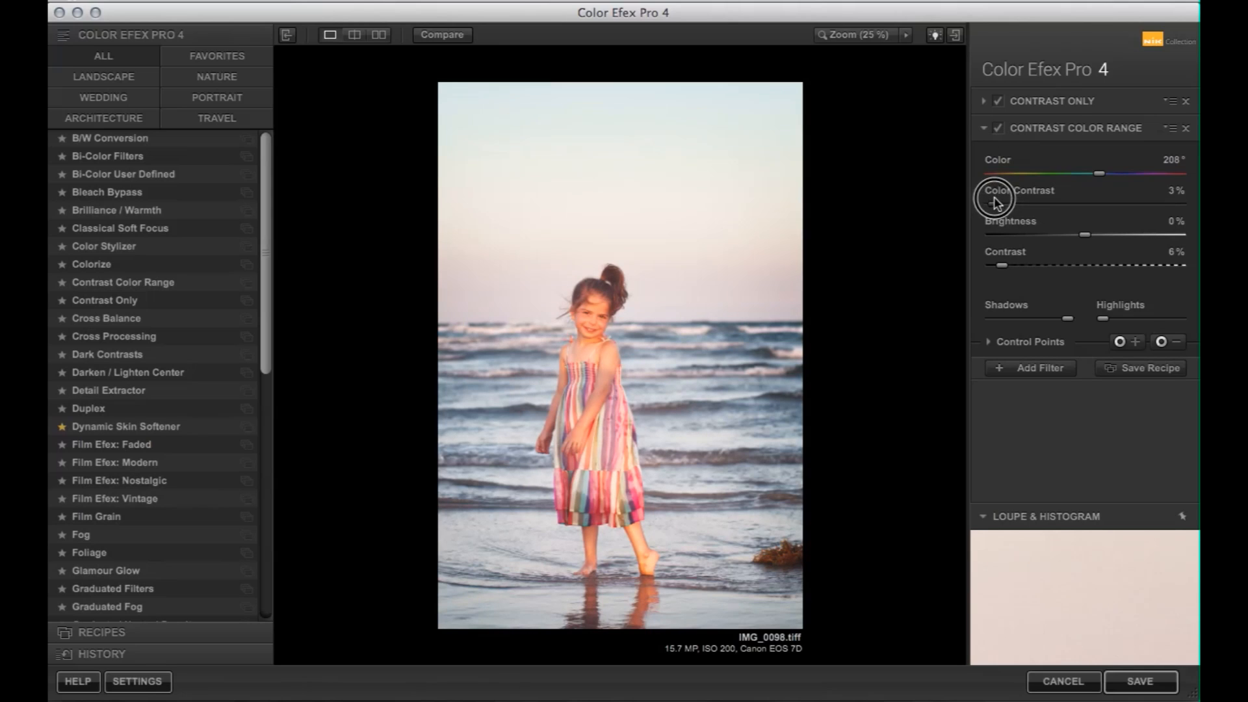
# Add the Film Efex: Vintage filter with Warmth and Vignette at -6%, Grain per pixel 500 and Film Strength 10%.
pyautogui.click(1027, 368)
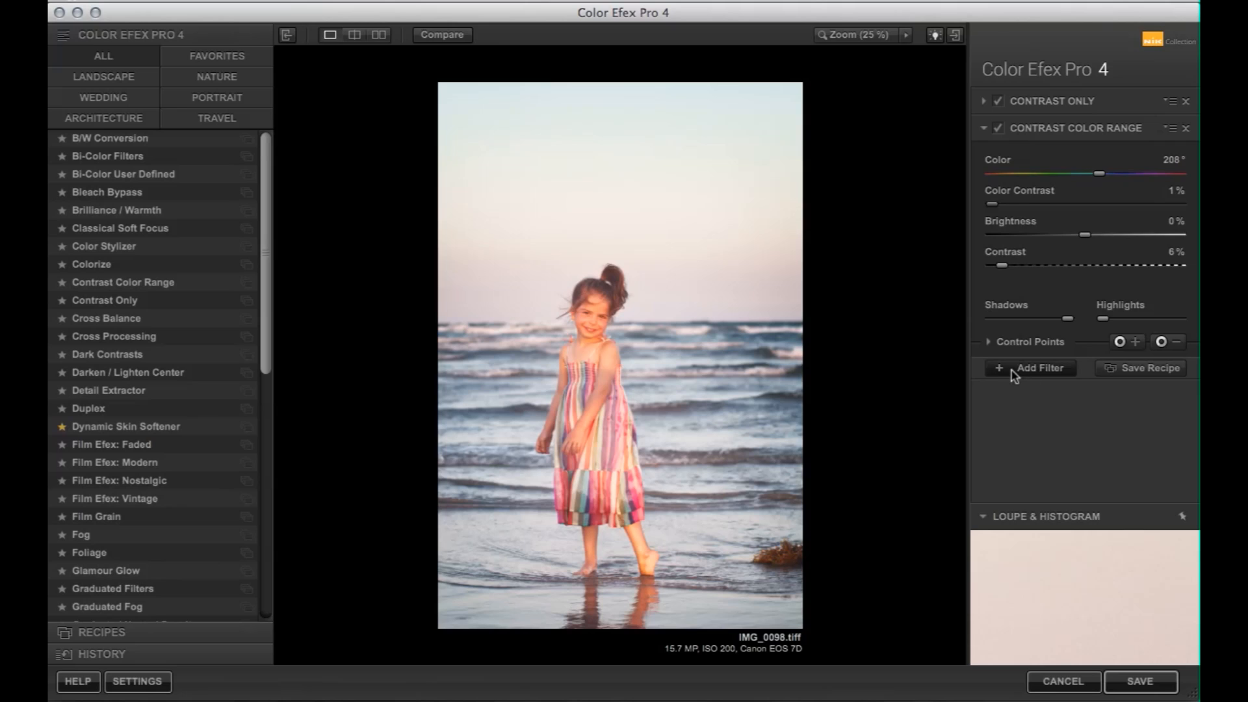
pyautogui.click(176, 499)
pyautogui.click(1080, 231)
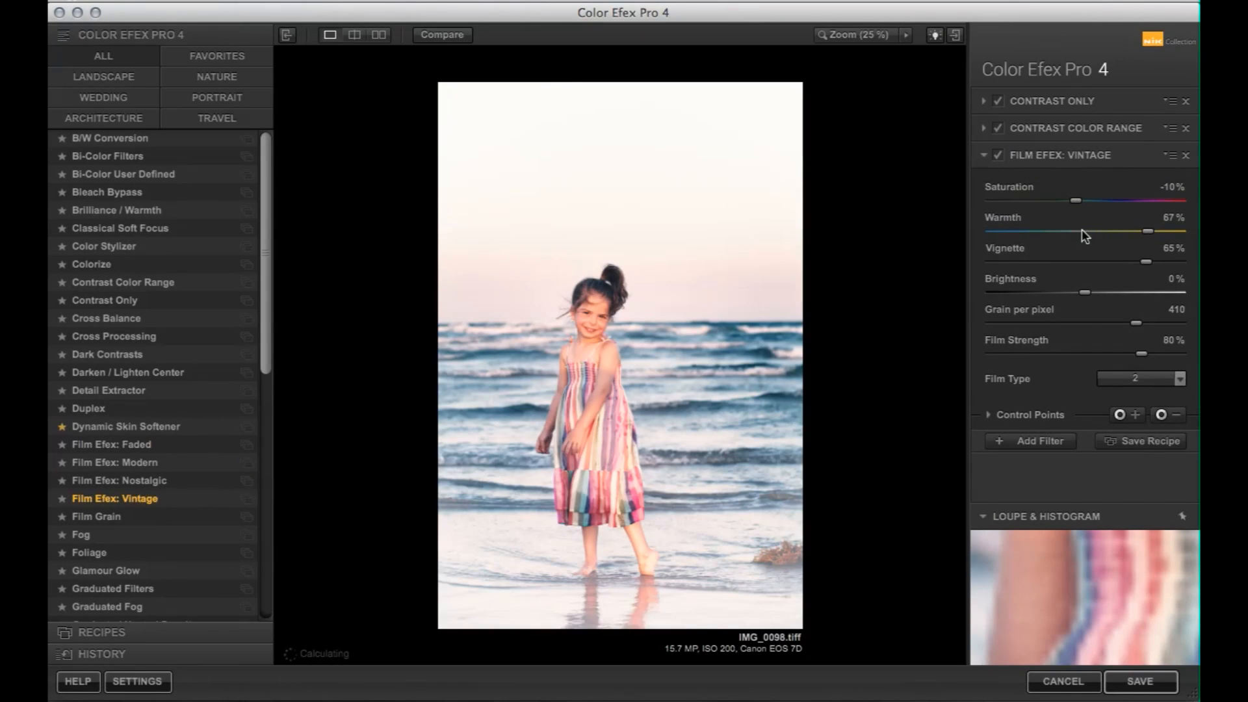
pyautogui.click(1080, 262)
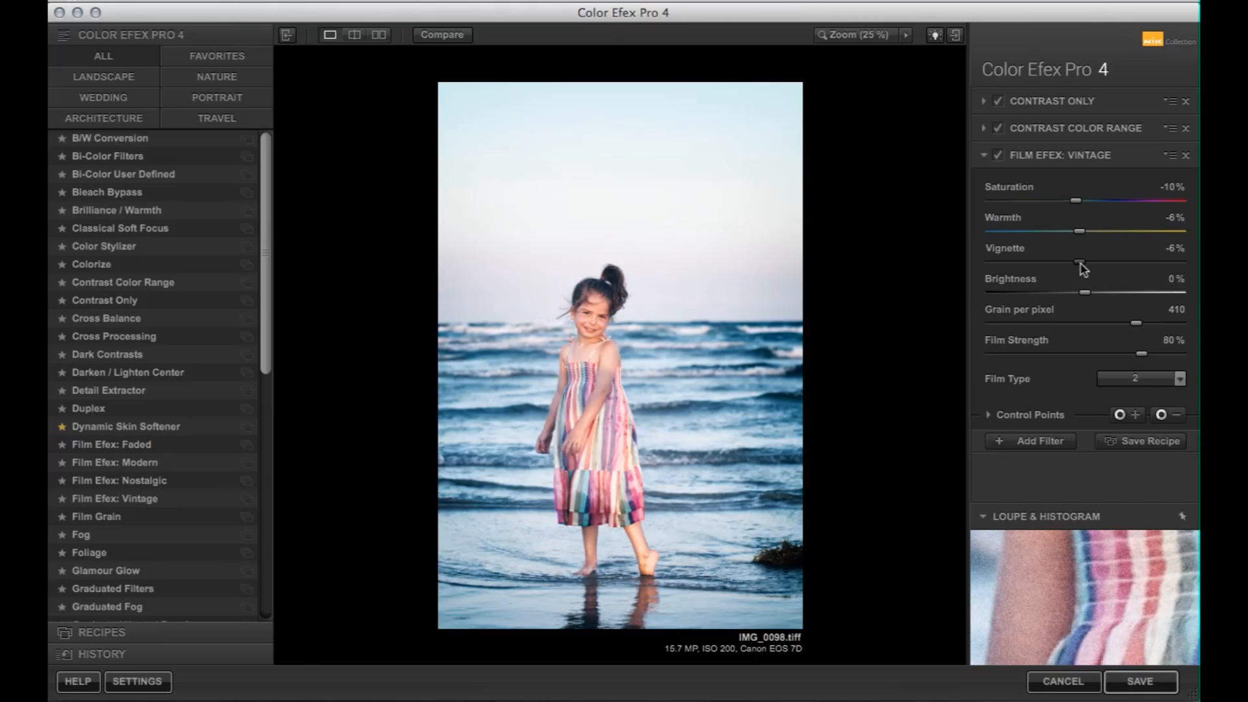
pyautogui.moveTo(1142, 325); pyautogui.dragTo(1179, 323)
pyautogui.click(1009, 354)
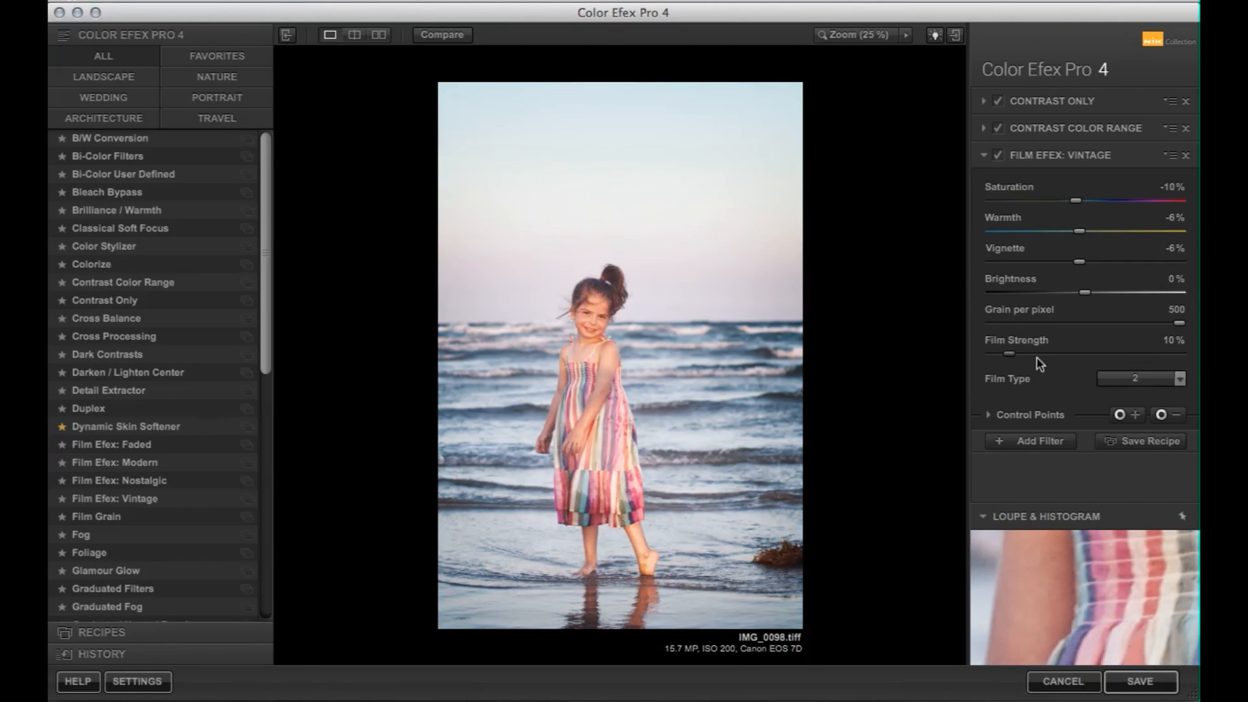
# Preview different Film Type options of the Vintage filter on the photo.
pyautogui.click(1134, 379)
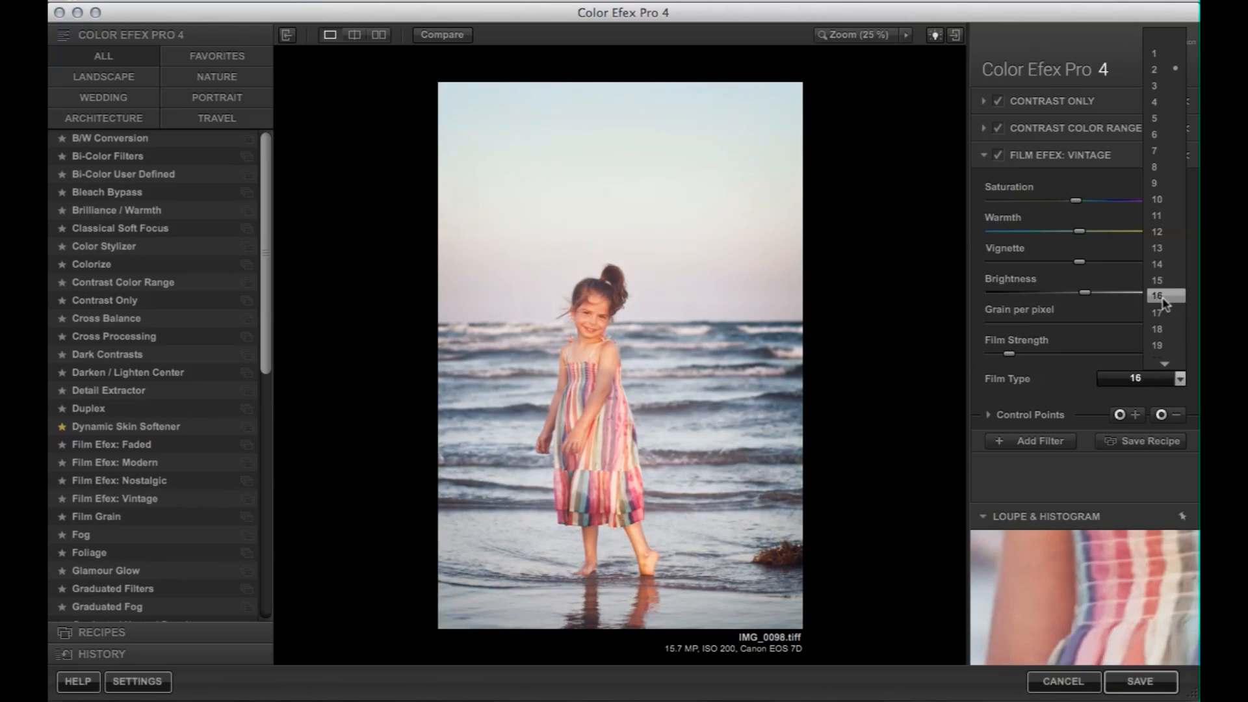
pyautogui.click(1081, 313)
pyautogui.click(1019, 158)
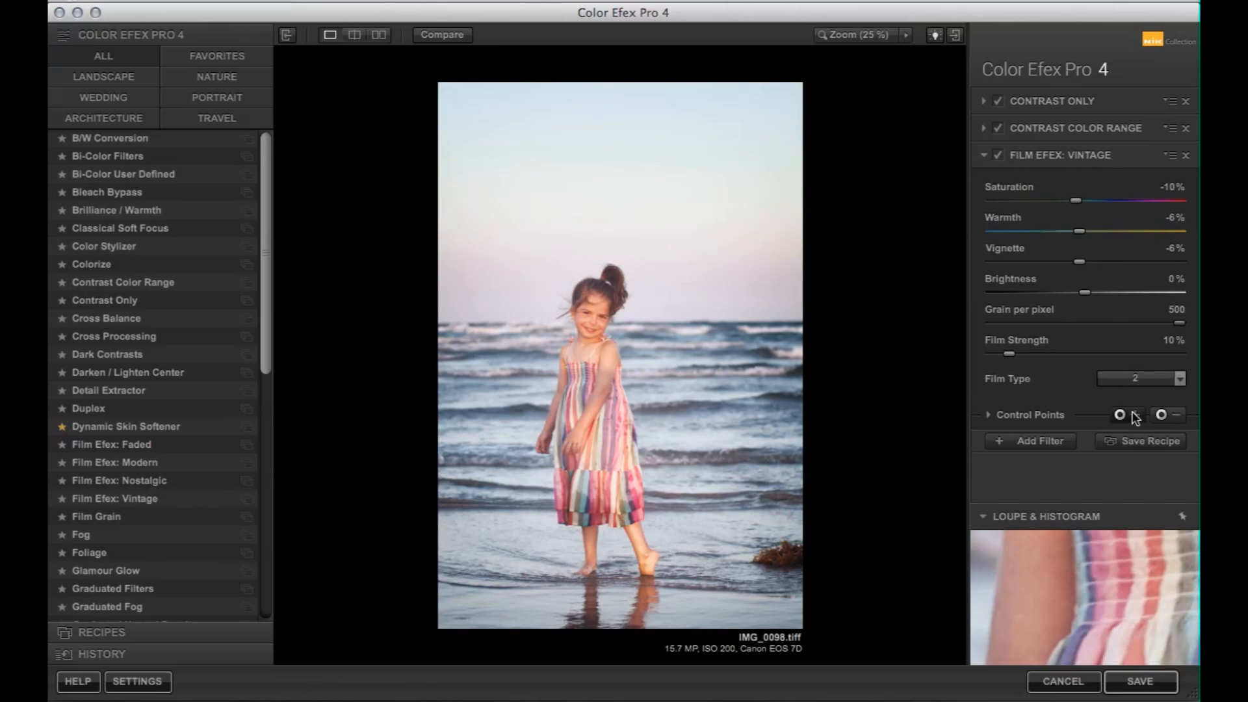
# Try Film Type 23 and other types on the Vintage filter at 71% Film Strength, and return the strength to 10%.
pyautogui.click(1134, 377)
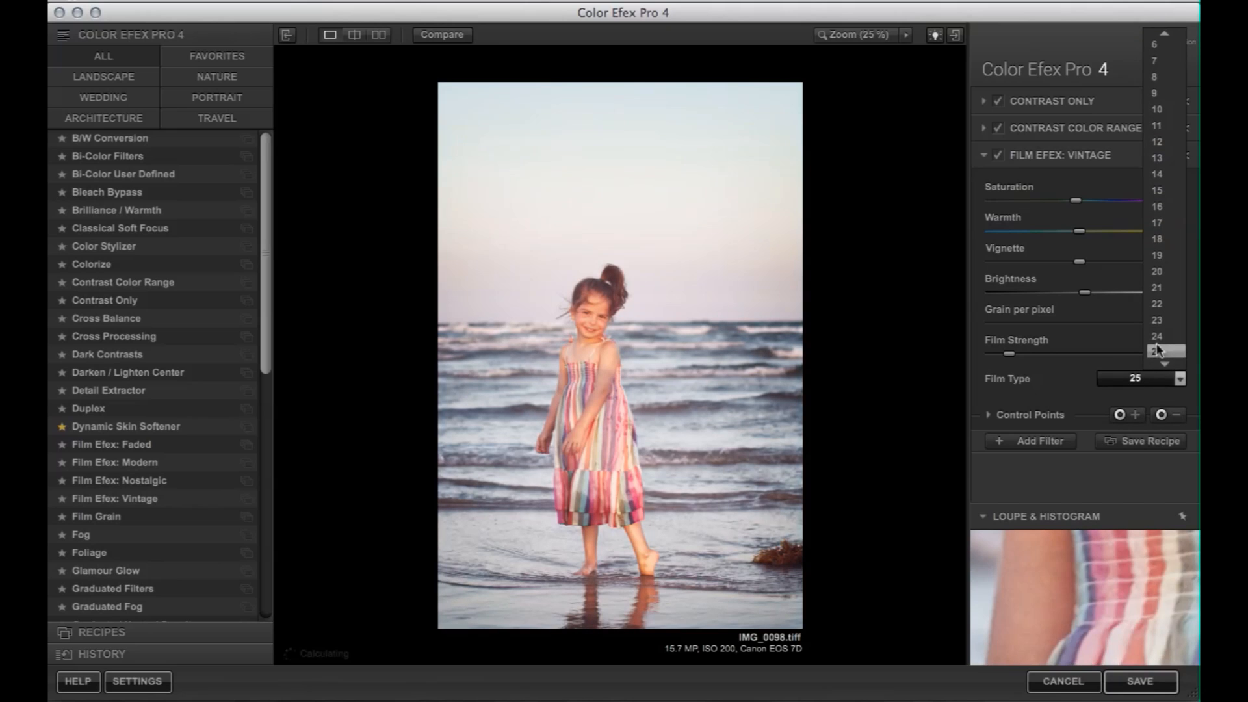
pyautogui.click(1159, 320)
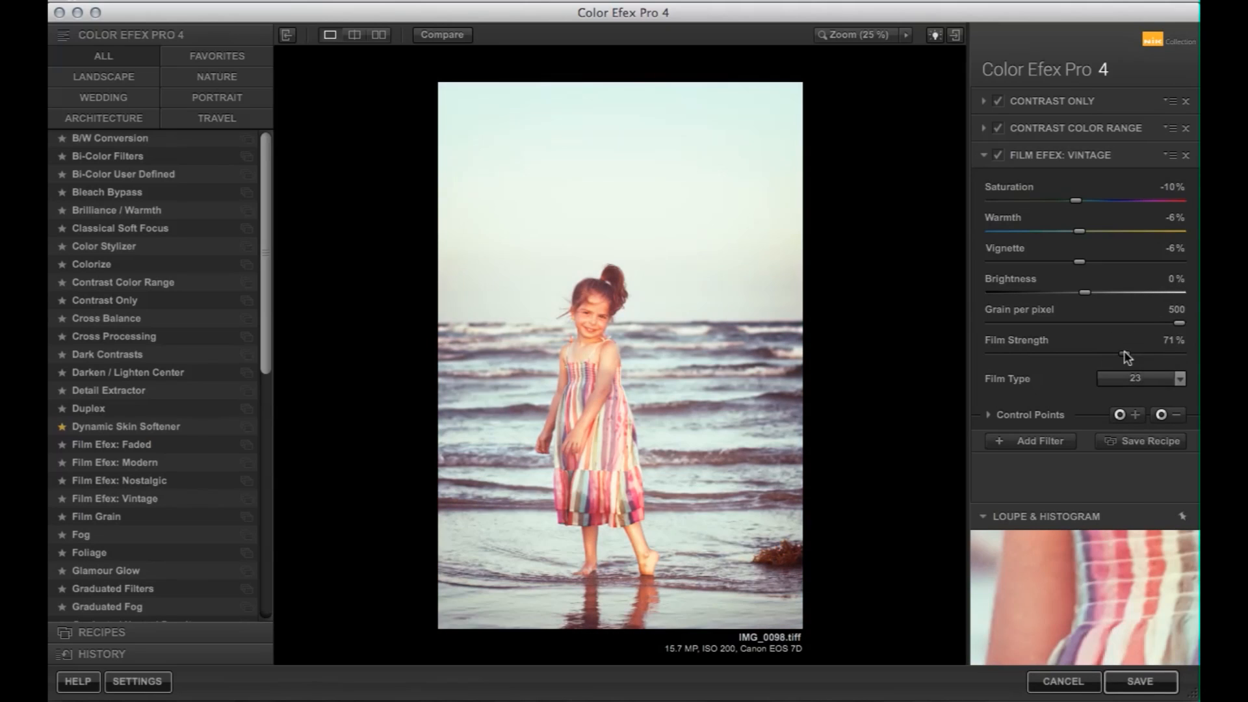
pyautogui.click(1137, 382)
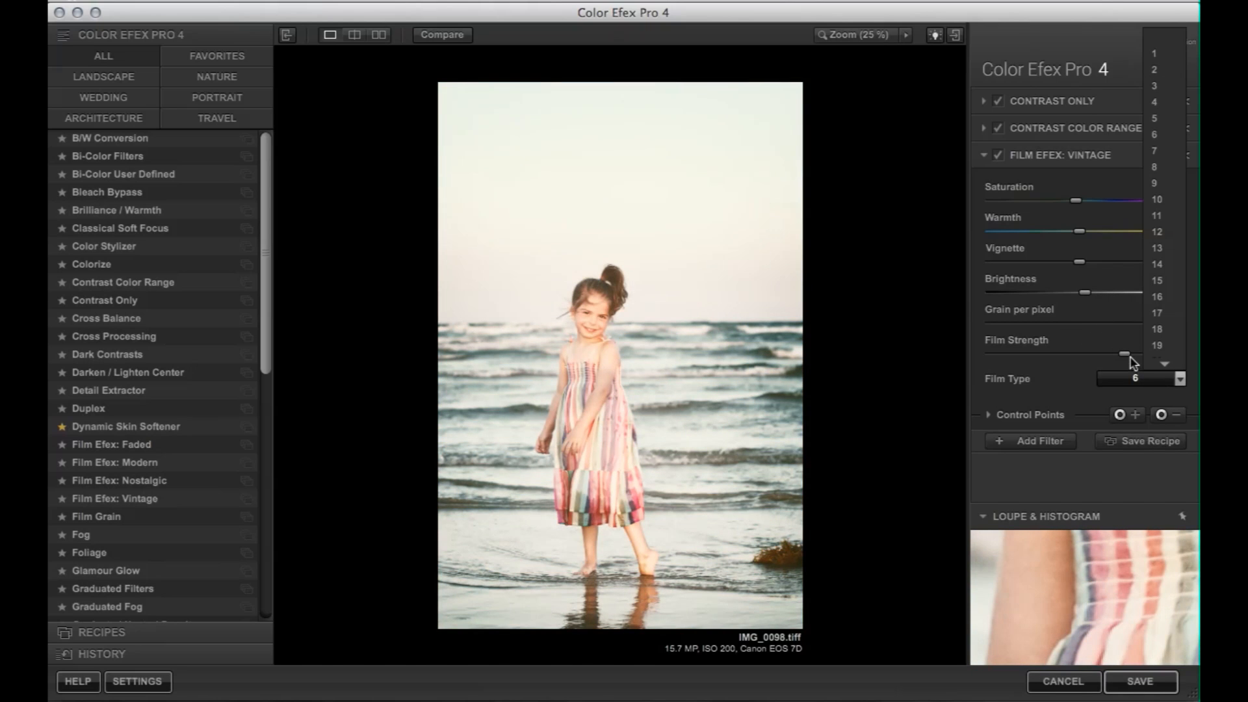
pyautogui.click(1156, 378)
pyautogui.moveTo(1124, 354); pyautogui.dragTo(1009, 354)
# Set the Vintage filter to Film Type 19 with 12% Film Strength, checking the photo with the filter off and on.
pyautogui.click(1131, 380)
pyautogui.click(1152, 384)
pyautogui.moveTo(1182, 359)
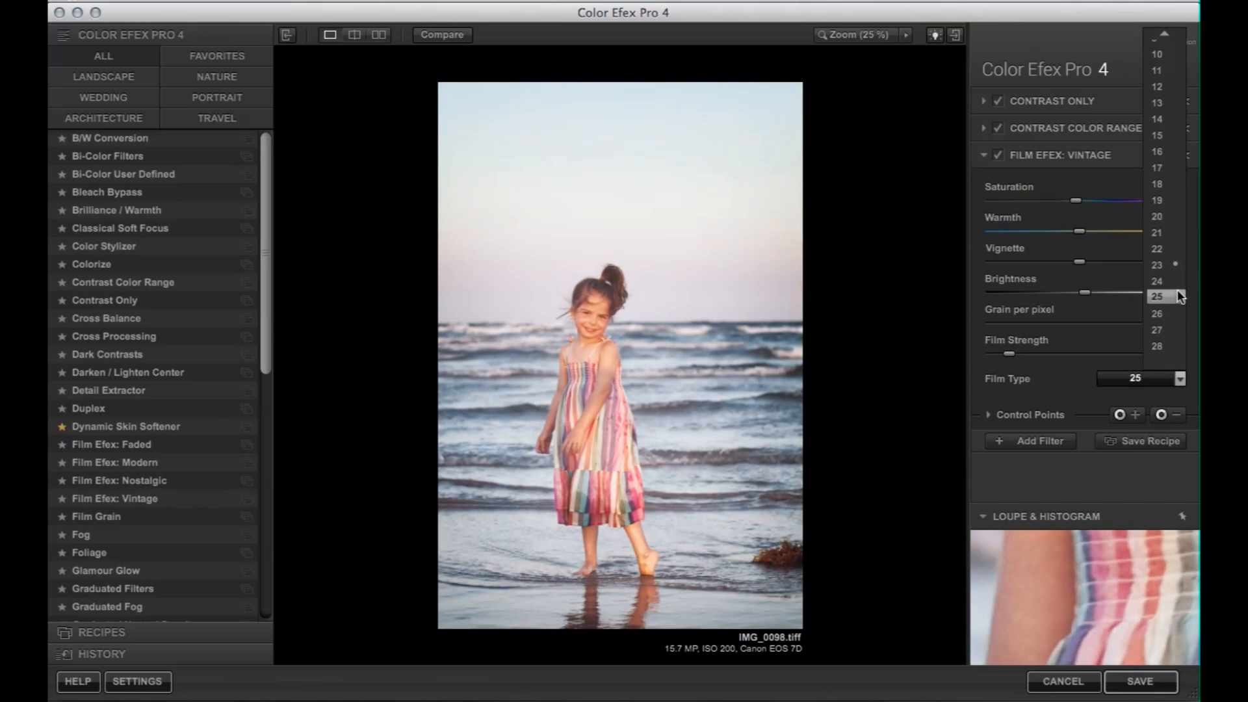
pyautogui.click(1167, 194)
pyautogui.click(999, 156)
pyautogui.click(998, 156)
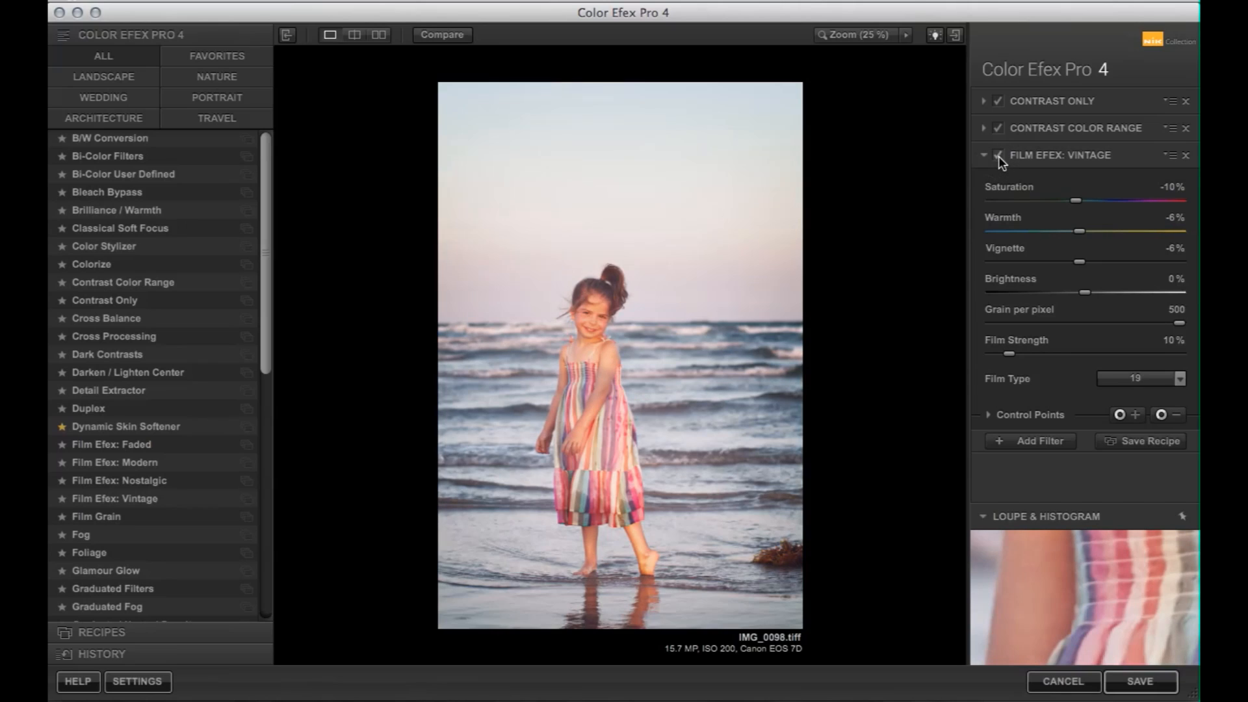
pyautogui.moveTo(1022, 353); pyautogui.dragTo(1016, 354)
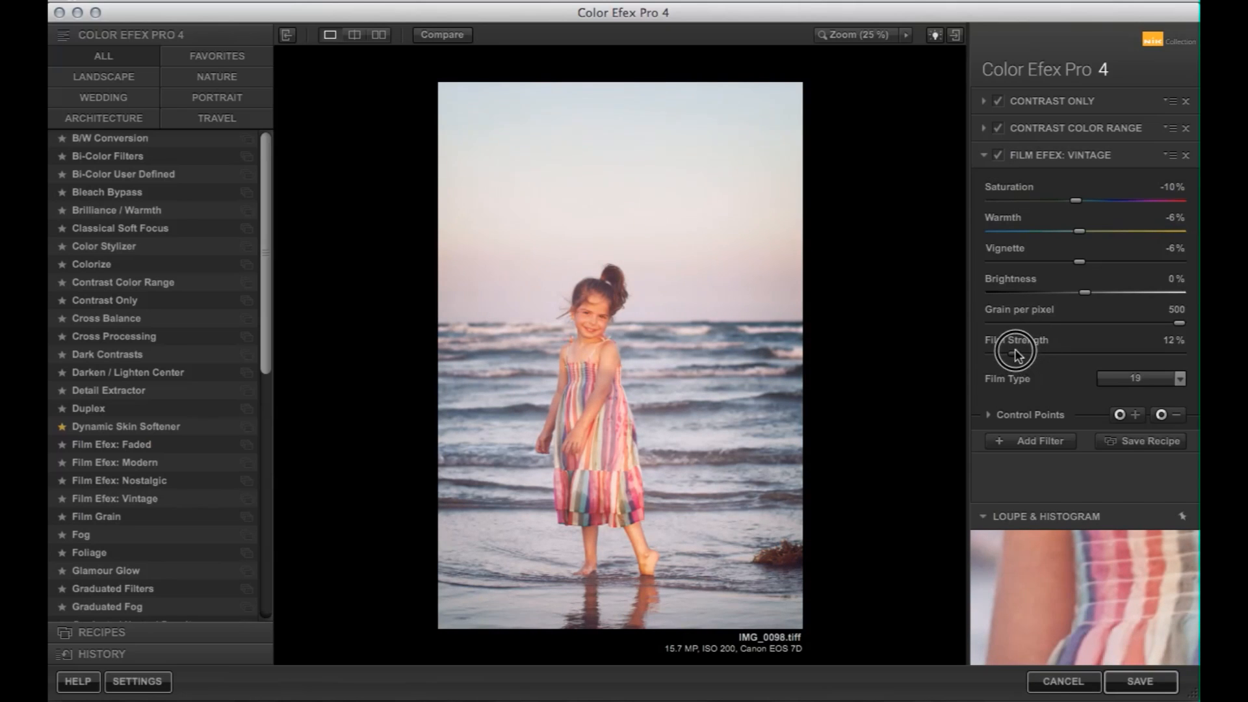
# Compare the photo repeatedly with the Film Efex: Vintage filter off and on.
pyautogui.click(998, 156)
pyautogui.click(998, 156)
pyautogui.click(999, 156)
pyautogui.click(998, 156)
pyautogui.click(998, 156)
pyautogui.click(999, 156)
pyautogui.click(998, 156)
pyautogui.click(999, 156)
pyautogui.click(1000, 154)
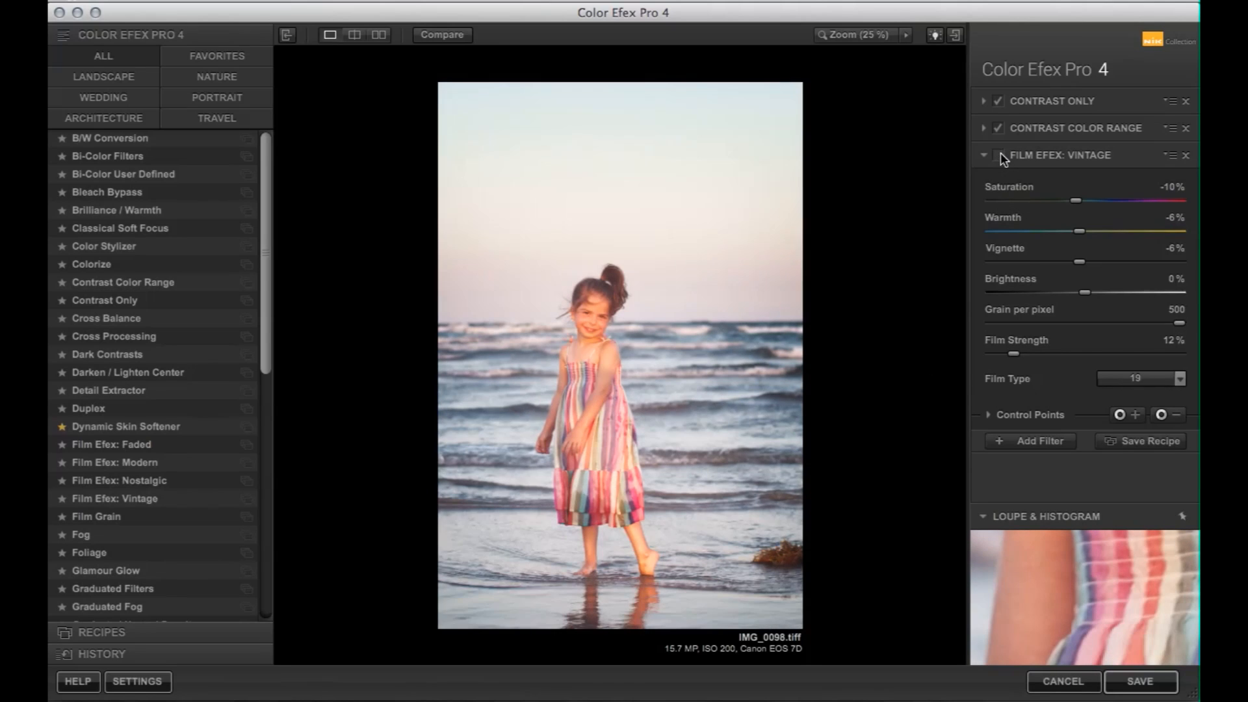
pyautogui.click(1000, 153)
pyautogui.click(1000, 153)
pyautogui.click(1001, 154)
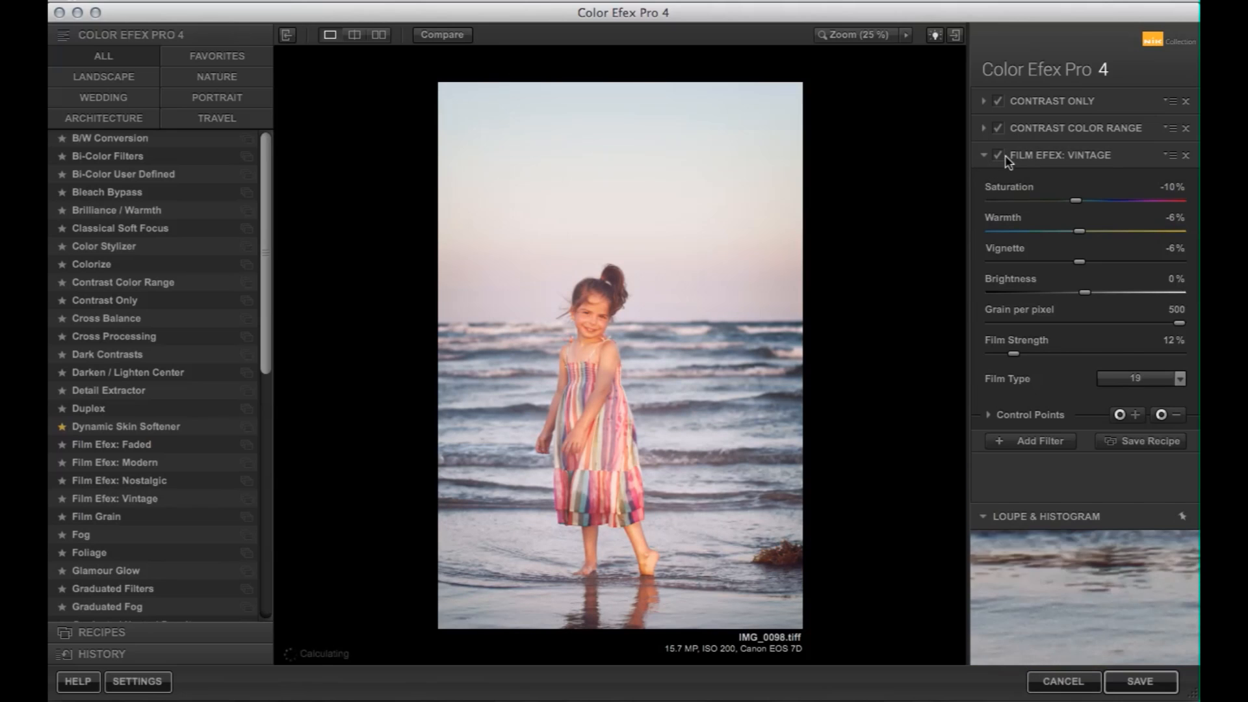
pyautogui.click(999, 155)
pyautogui.click(1000, 156)
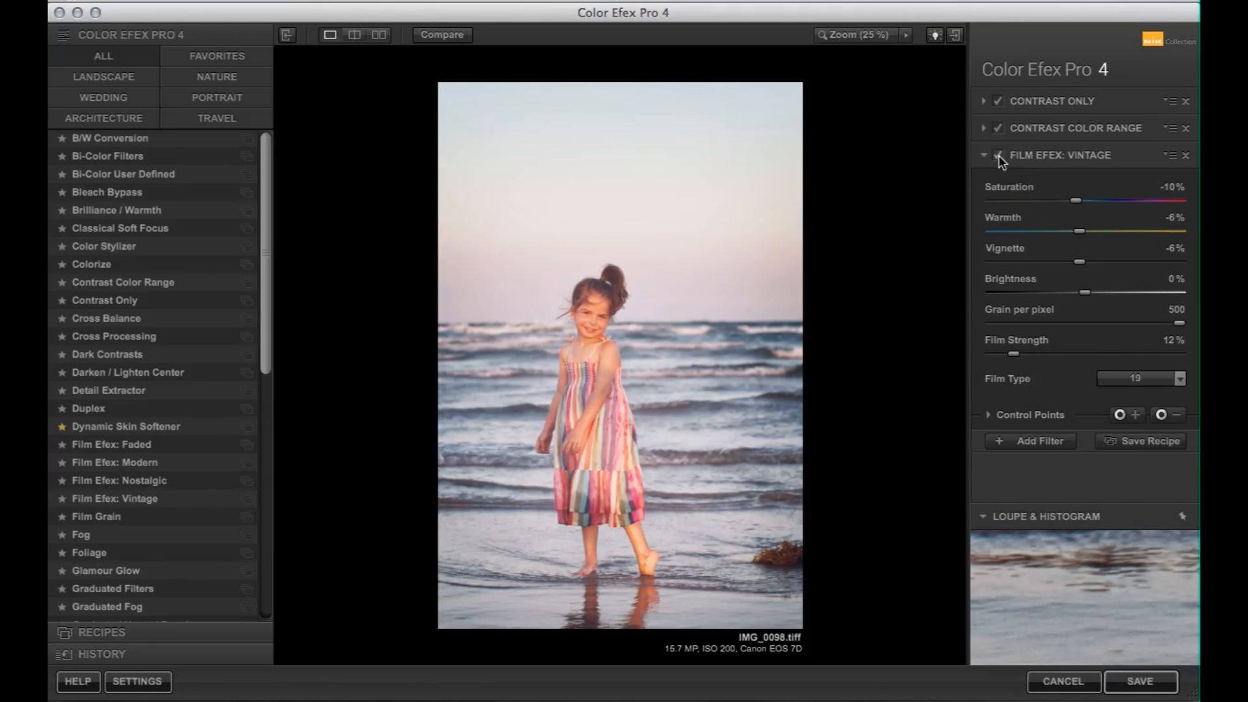
# Add the Cross Processing filter with method L03 and 28% Strength, comparing the photo with the filter off and on.
pyautogui.click(1044, 442)
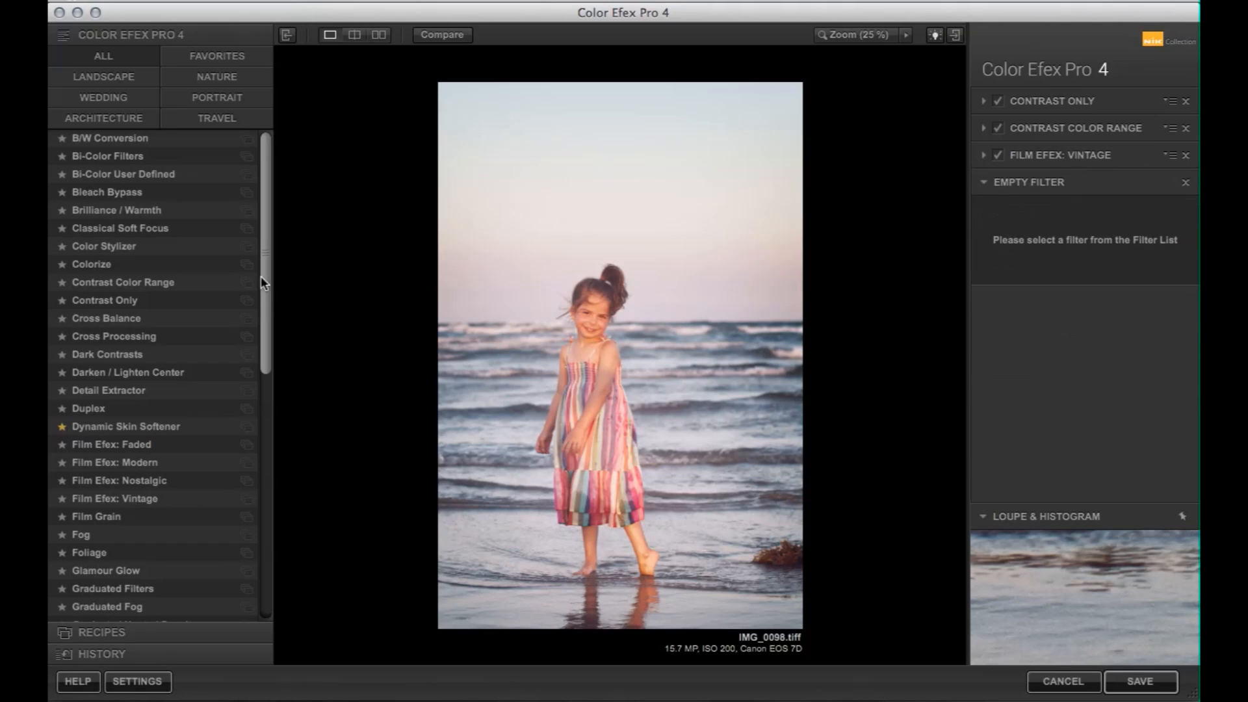
pyautogui.click(147, 337)
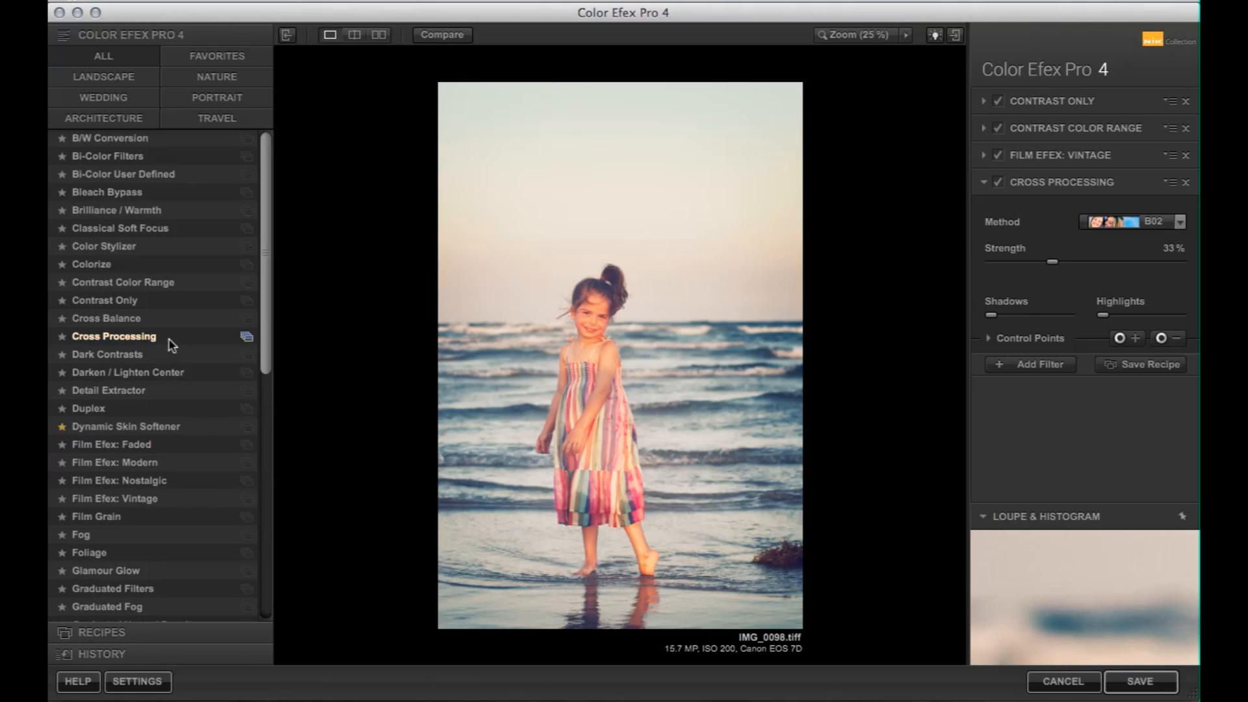
pyautogui.click(1149, 224)
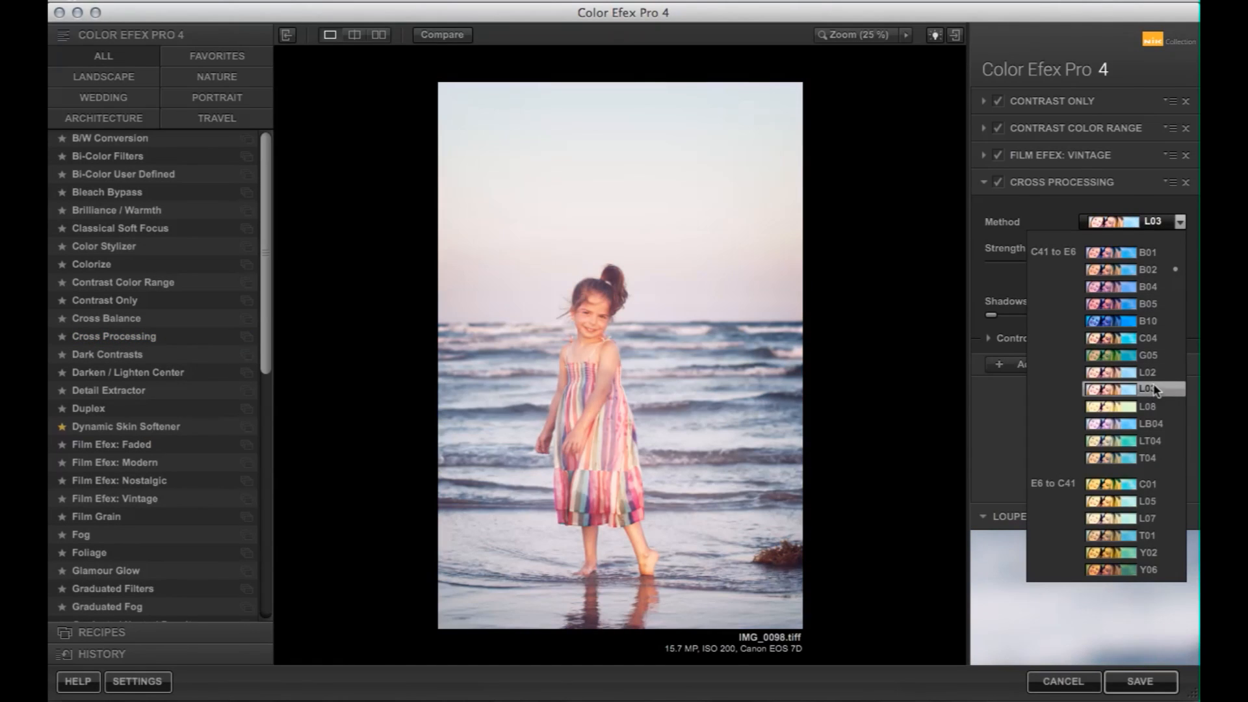
pyautogui.click(1154, 391)
pyautogui.moveTo(1049, 262); pyautogui.dragTo(1031, 262)
pyautogui.click(999, 185)
pyautogui.click(999, 185)
pyautogui.moveTo(1028, 261); pyautogui.dragTo(1044, 260)
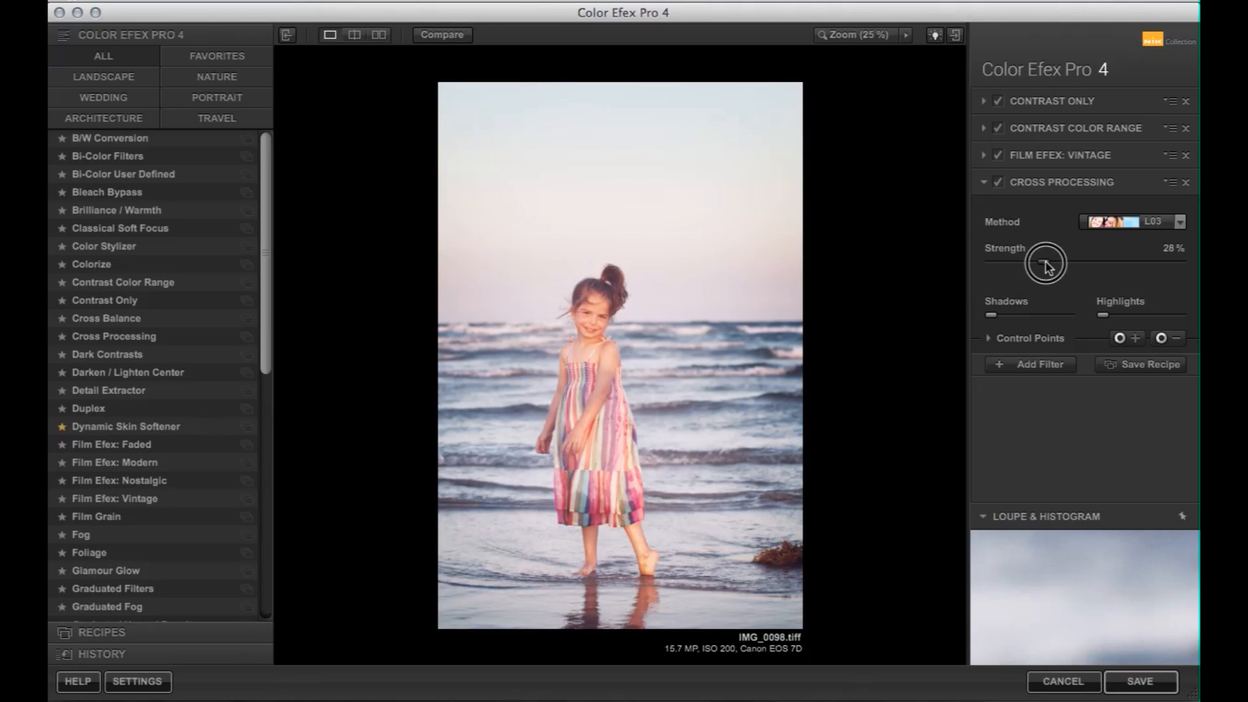
pyautogui.click(998, 182)
pyautogui.click(998, 183)
# Set the Contrast Only filter's Brightness to -8% and its Contrast Only value to -24%.
pyautogui.click(1076, 158)
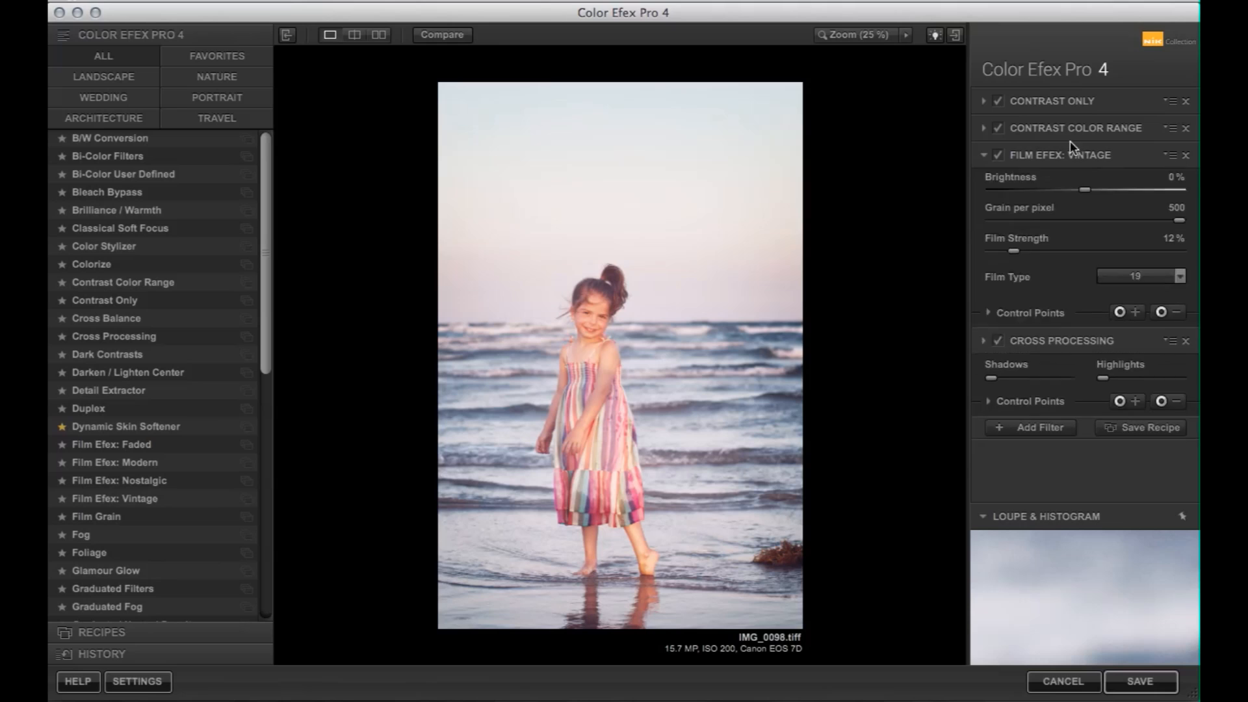
pyautogui.click(1058, 98)
pyautogui.moveTo(1088, 149); pyautogui.dragTo(1081, 148)
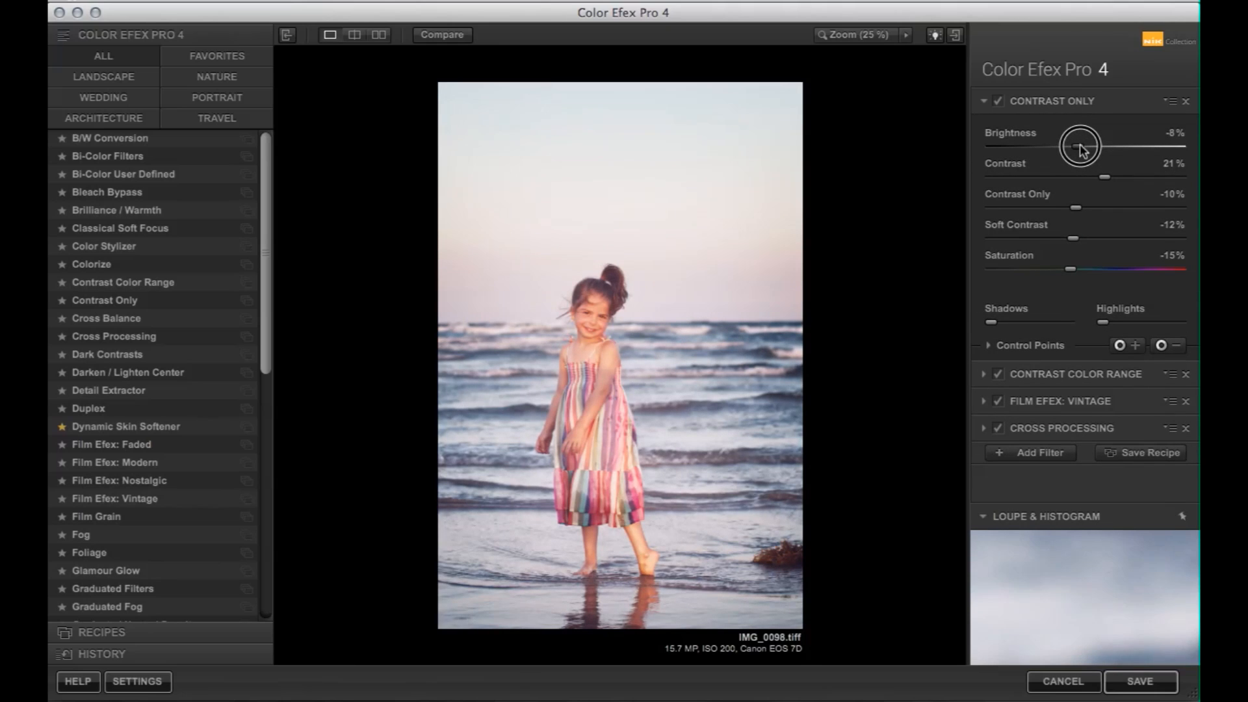
pyautogui.moveTo(1076, 206); pyautogui.dragTo(1063, 206)
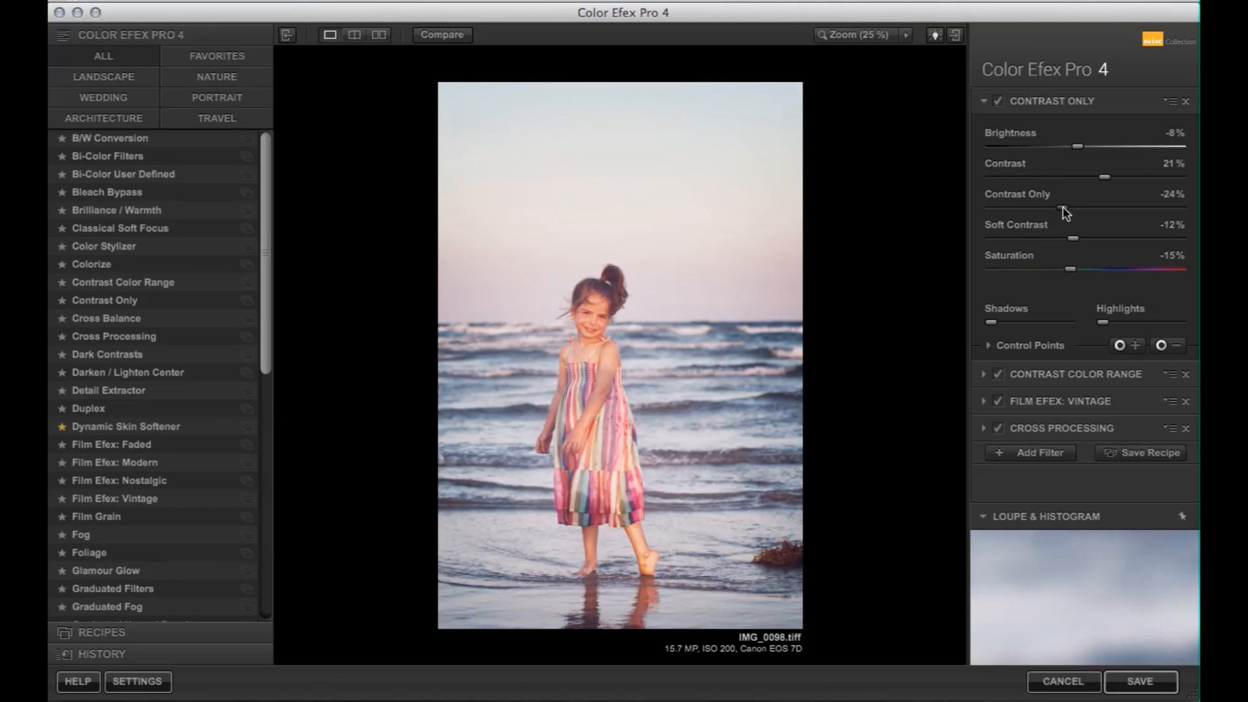
# Set Contrast Color Range's Shadows protection to 54%, raise its Contrast slightly, and check the Vintage and Cross Processing filters off and on.
pyautogui.click(1056, 371)
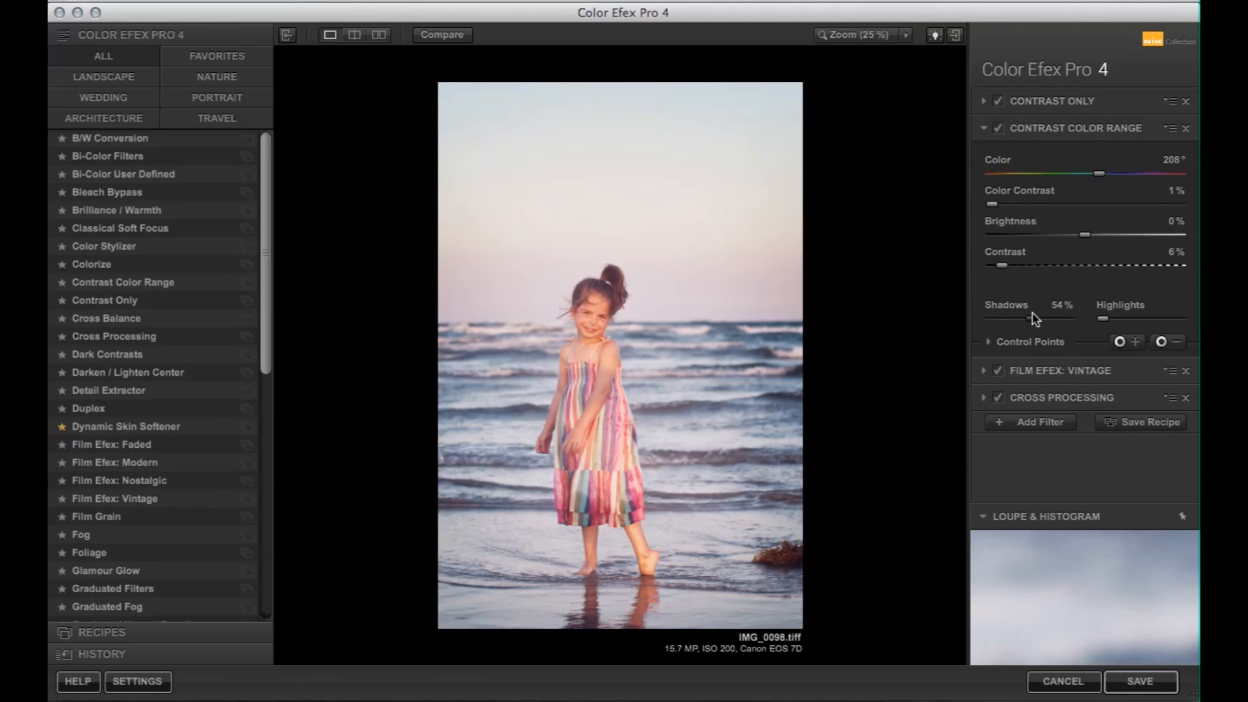
pyautogui.click(1018, 266)
pyautogui.click(1018, 266)
pyautogui.click(998, 370)
pyautogui.click(998, 371)
pyautogui.click(998, 396)
pyautogui.click(998, 397)
# Try the Darken / Lighten Center filter with Center Luminosity -8% and Border Luminosity -7%, and remove it.
pyautogui.click(1019, 424)
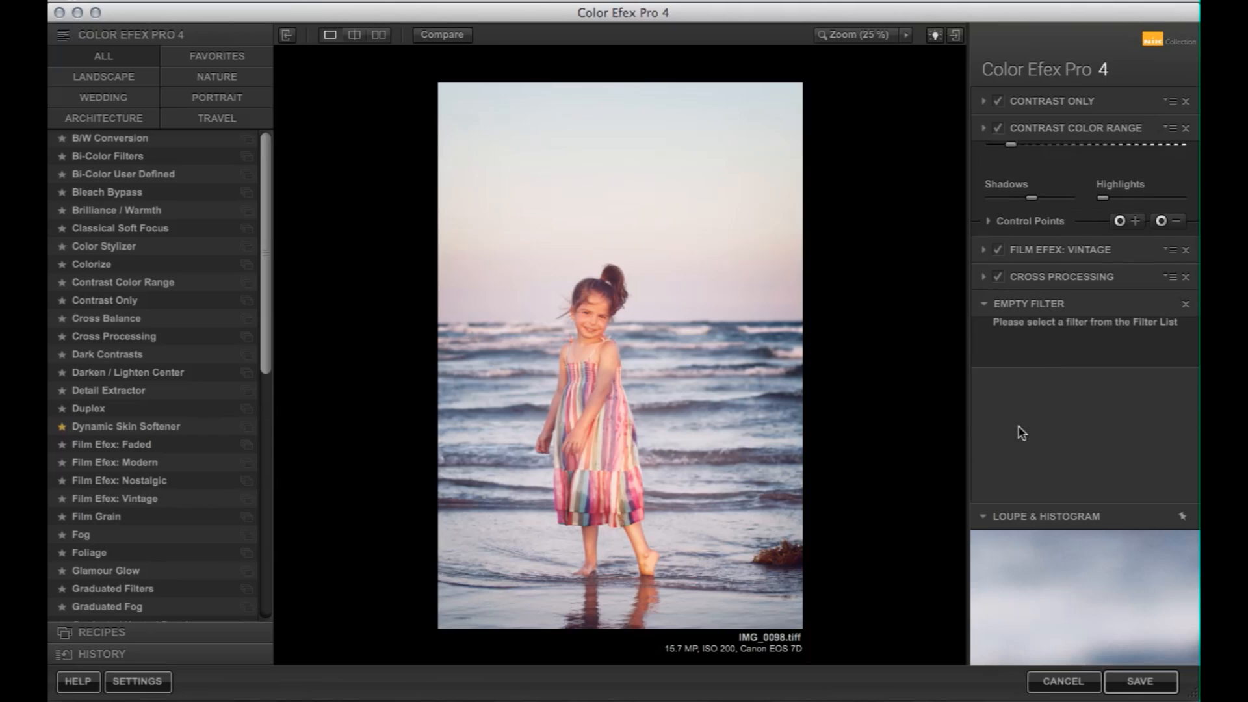
pyautogui.click(144, 373)
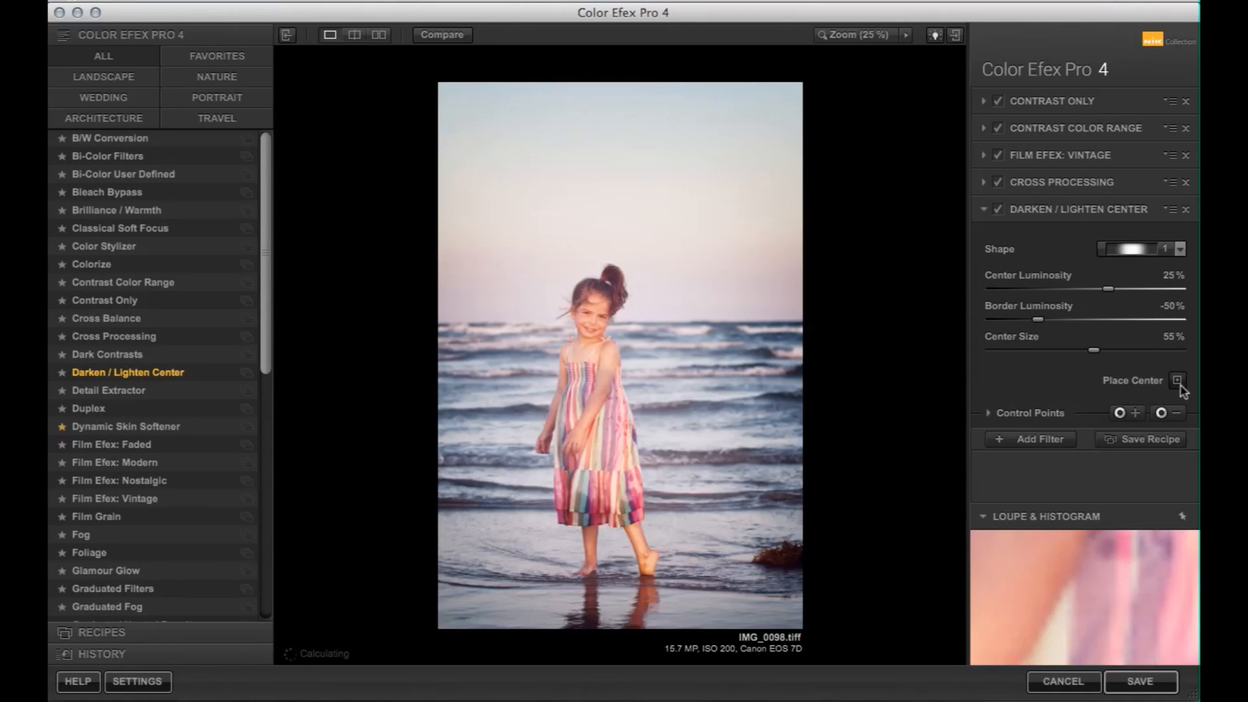
pyautogui.click(1061, 290)
pyautogui.click(1059, 319)
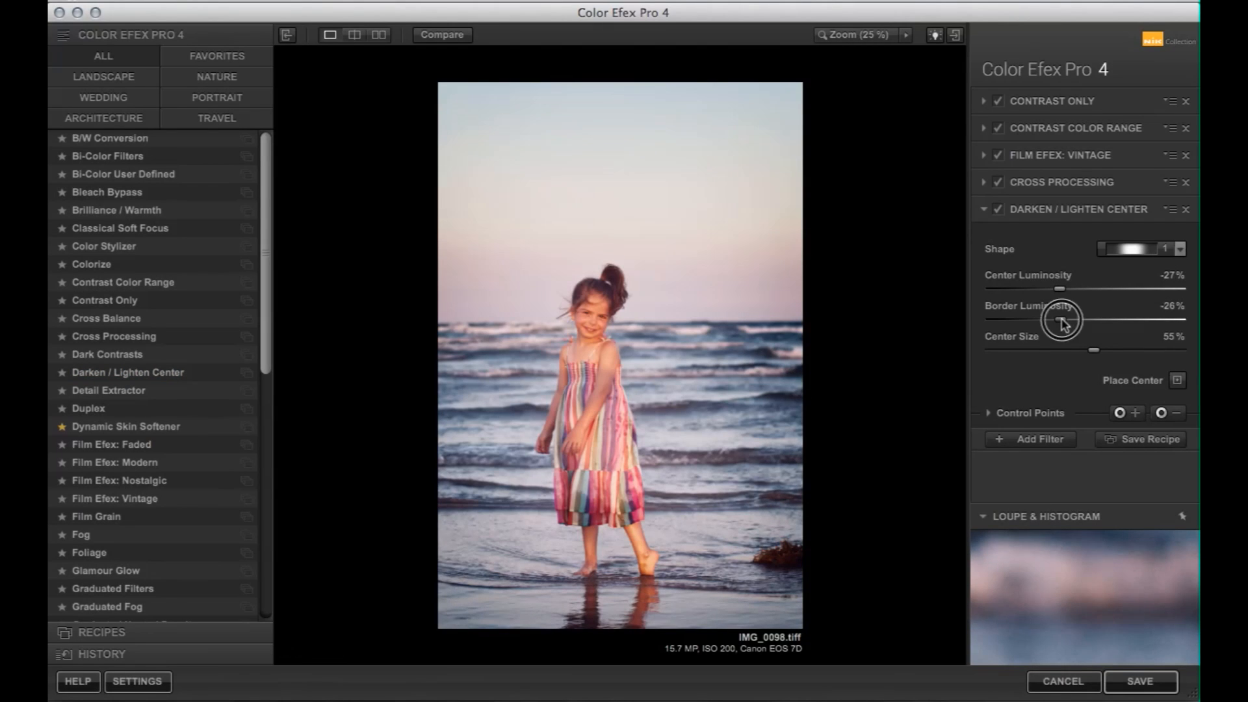
pyautogui.click(1078, 319)
pyautogui.click(1079, 289)
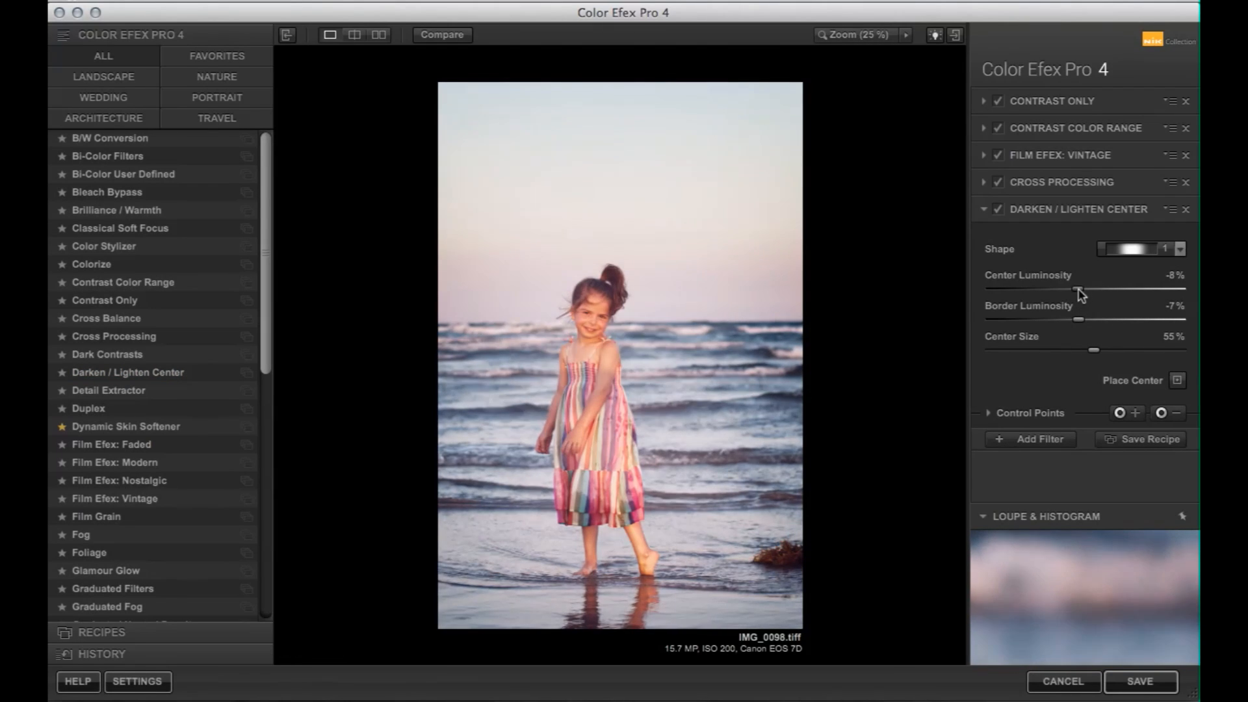
pyautogui.click(1000, 210)
pyautogui.click(1186, 209)
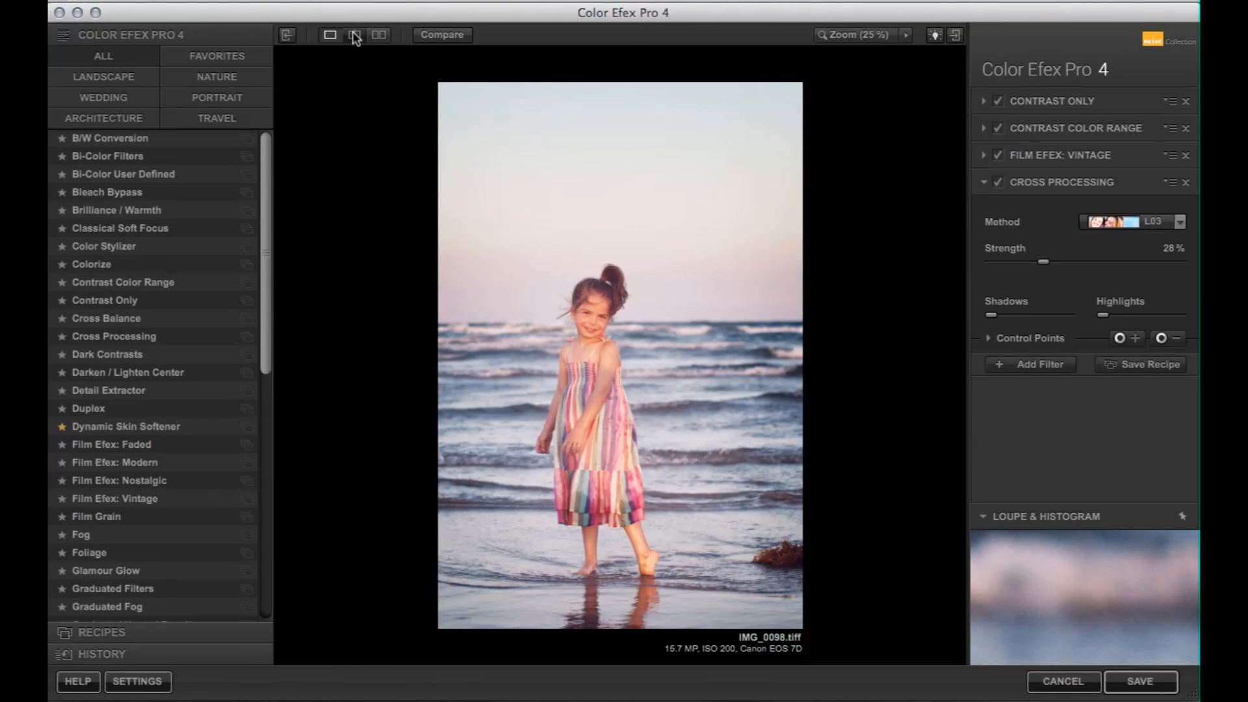
# Compare the original and edited photo in the split preview by sweeping the divider across the whole image.
pyautogui.click(355, 36)
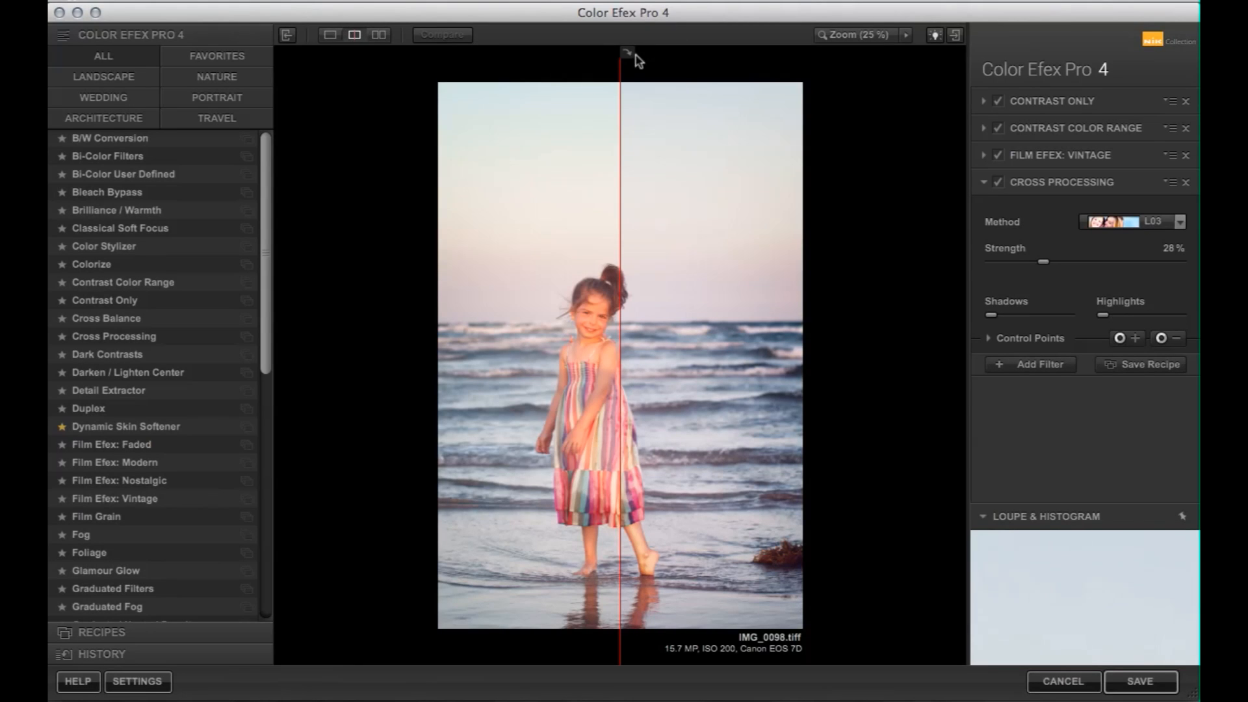
pyautogui.moveTo(621, 70); pyautogui.dragTo(822, 63)
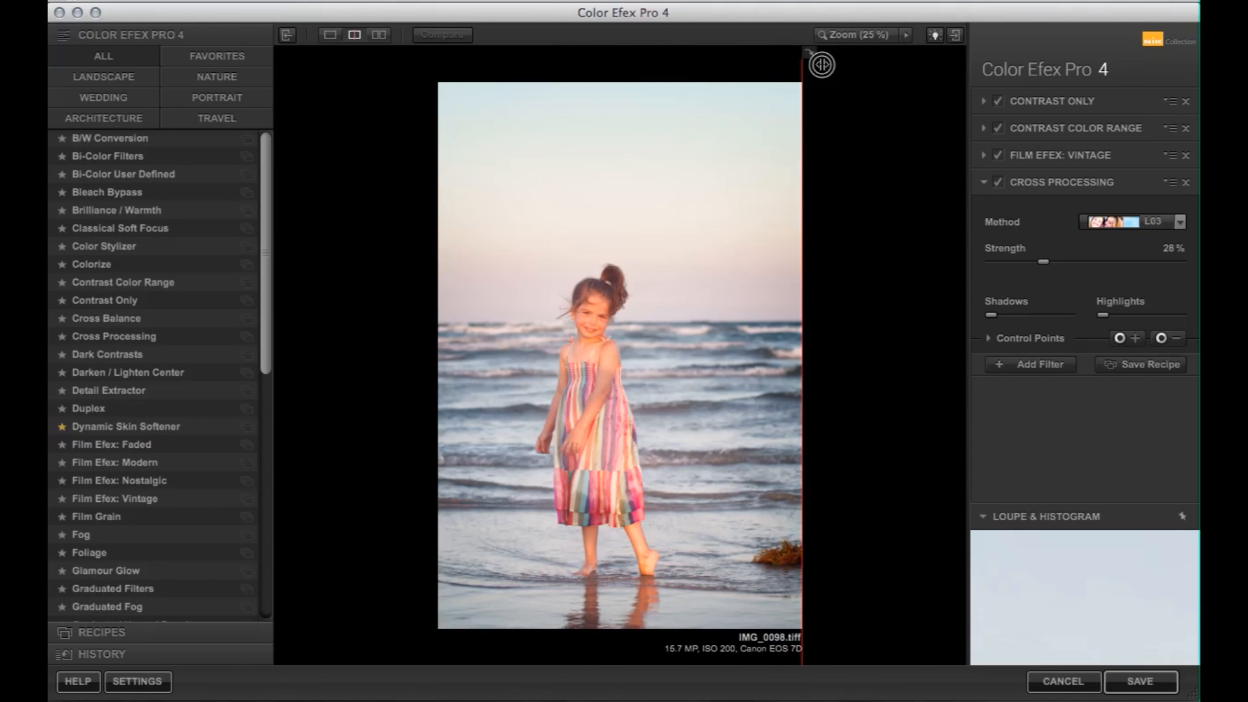
pyautogui.moveTo(821, 65); pyautogui.dragTo(429, 98)
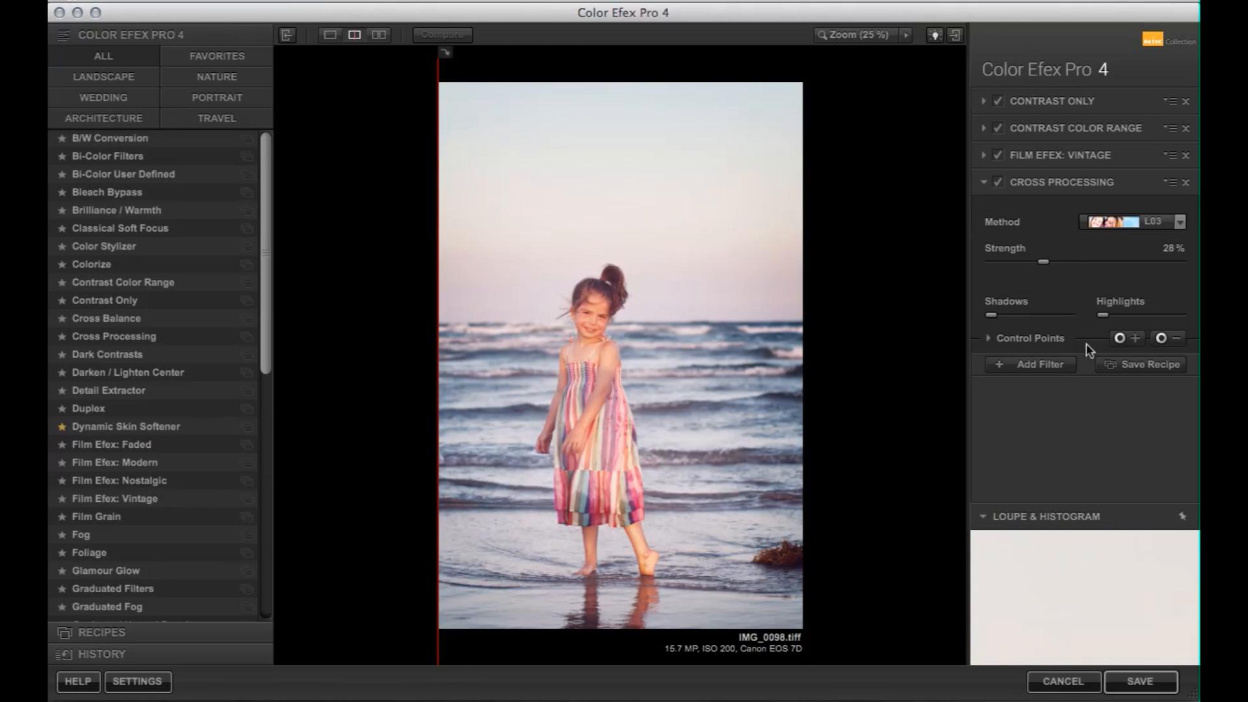
# Set the Contrast Only filter's Contrast to 24%, compare the photo with the filter off and on, and save the image.
pyautogui.click(1061, 103)
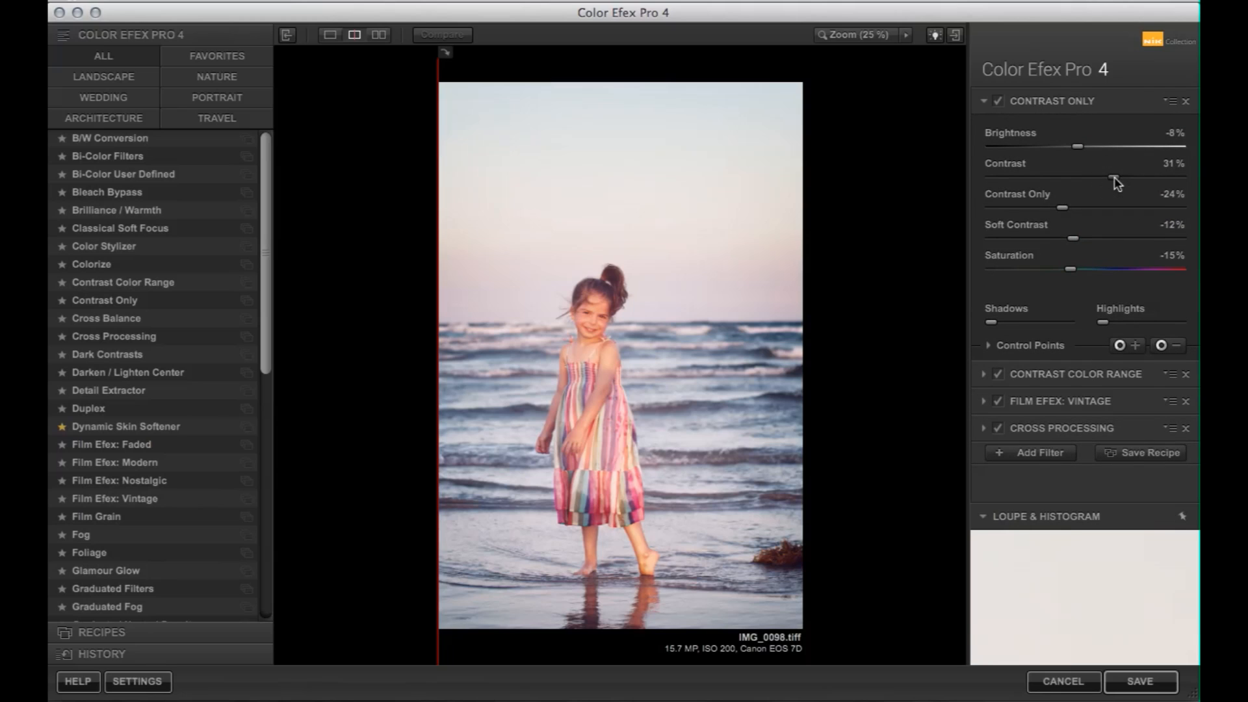
pyautogui.moveTo(1114, 176); pyautogui.dragTo(1107, 178)
pyautogui.click(998, 102)
pyautogui.click(998, 102)
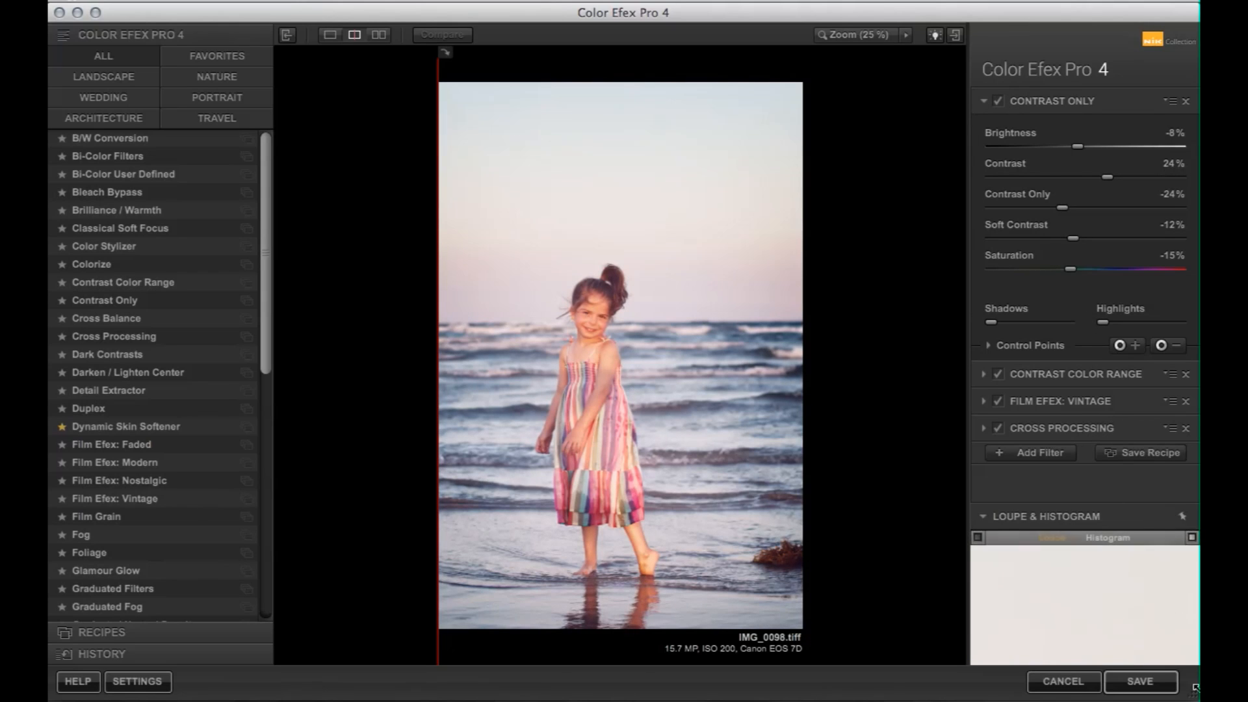
pyautogui.click(1142, 683)
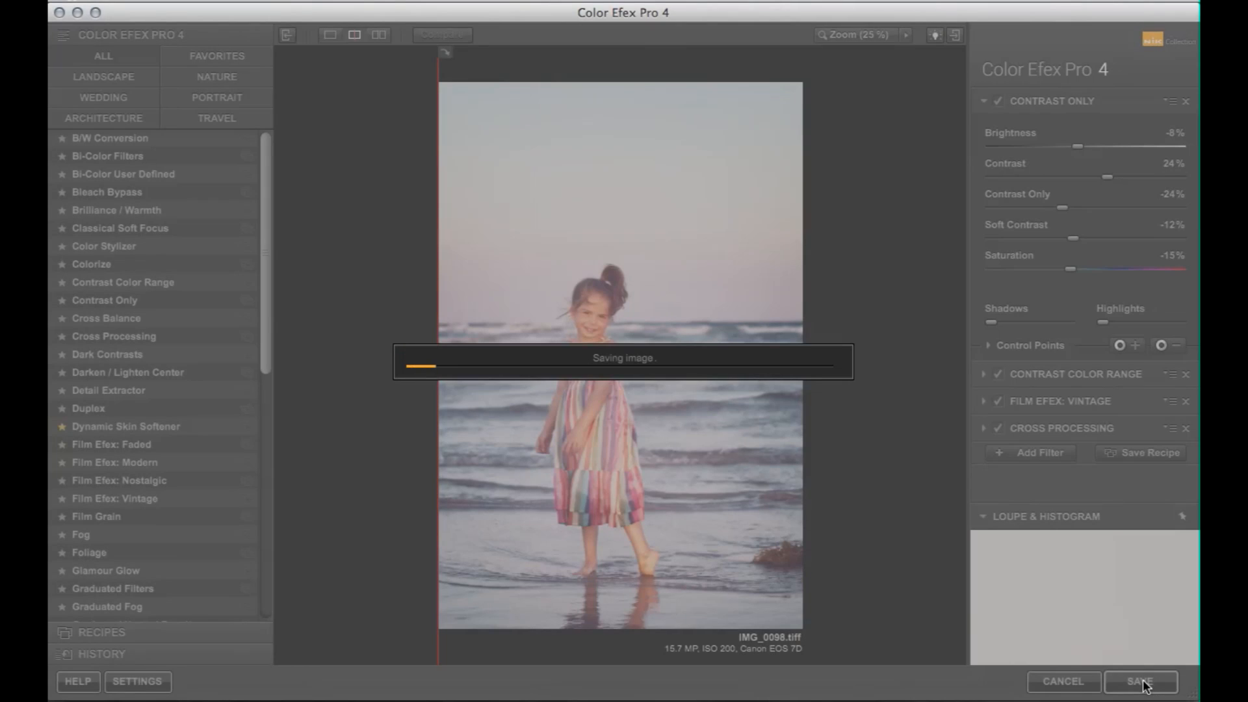